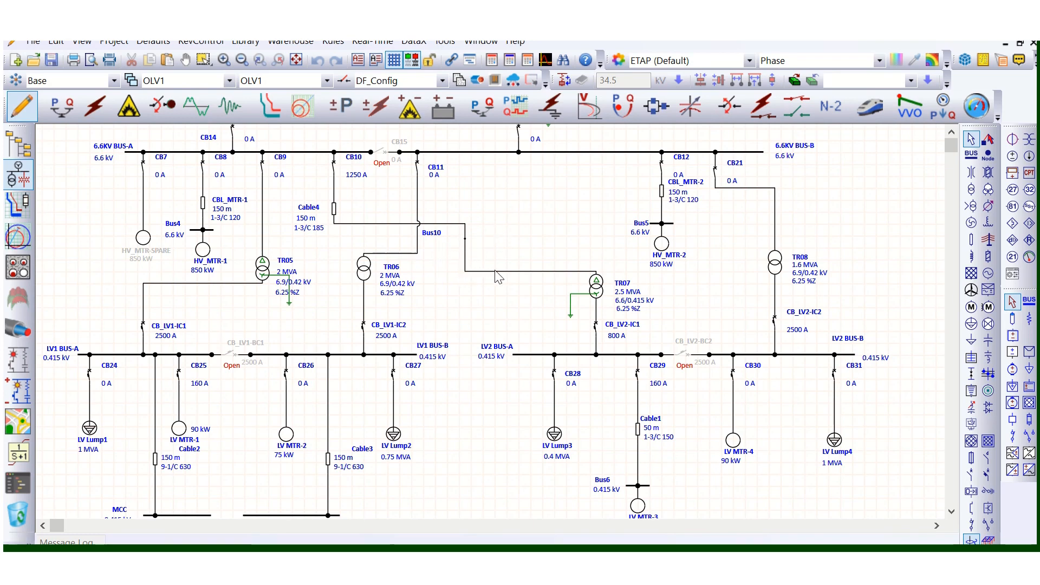
# Examine the one-line diagram from the 132 kV grid supply through the 33 kV and 6.6 kV buses to the 0.415 kV buses
pyautogui.scroll(-1, 497, 278)
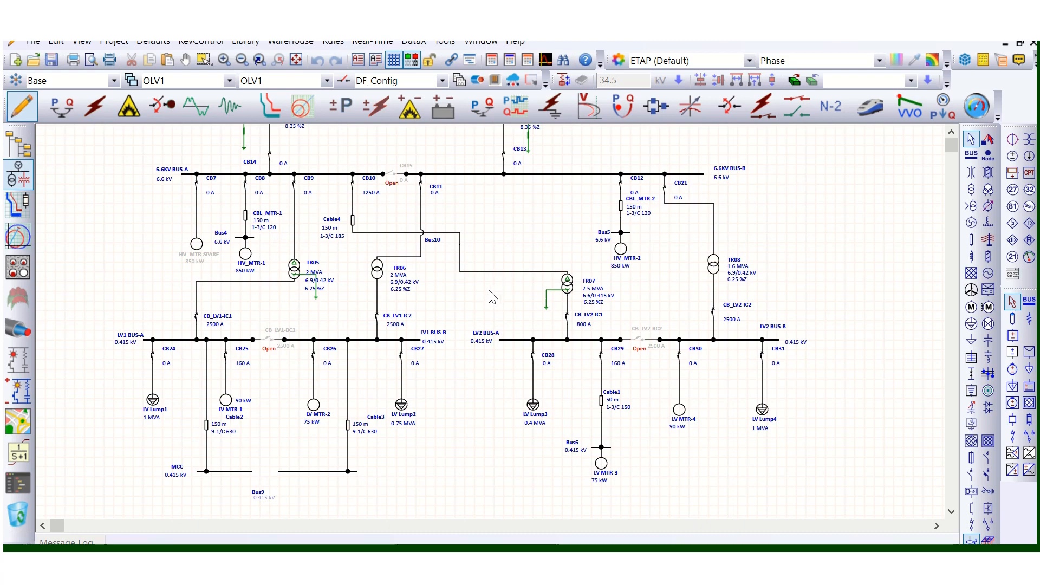
pyautogui.scroll(10, 487, 301)
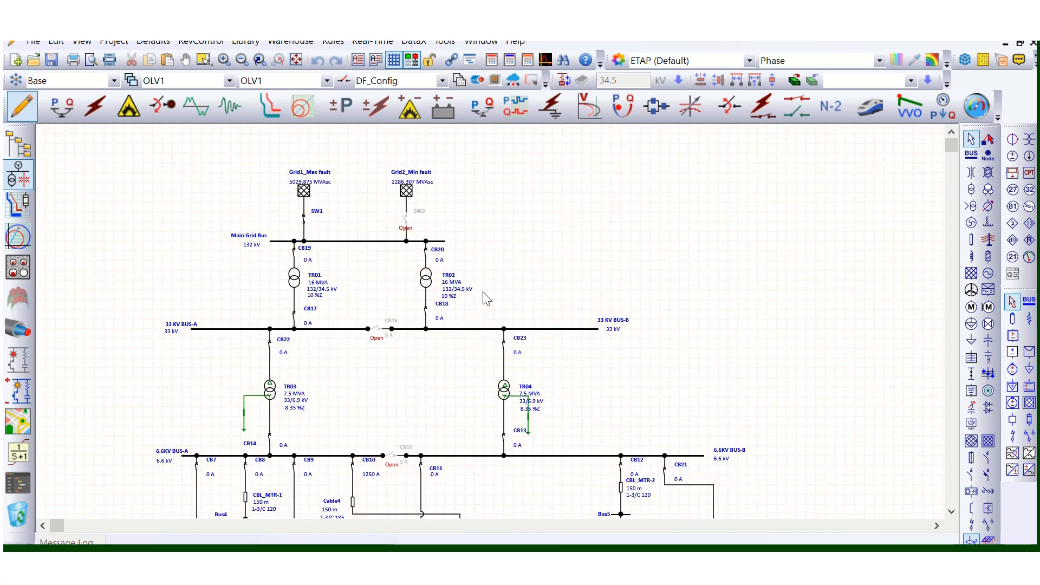
pyautogui.scroll(-3, 355, 276)
pyautogui.scroll(3, 355, 276)
pyautogui.scroll(-3, 348, 214)
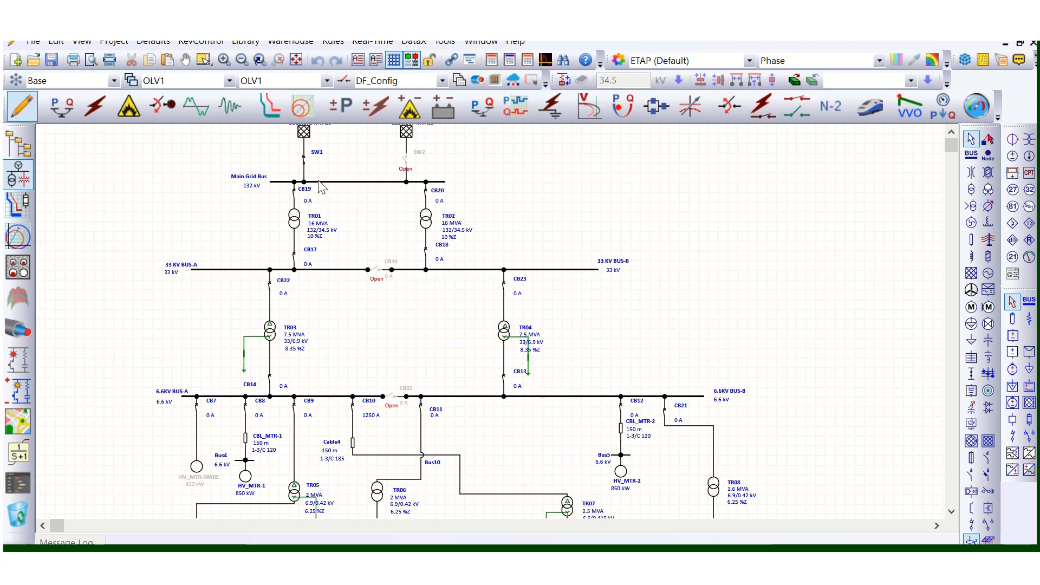
pyautogui.scroll(3, 259, 197)
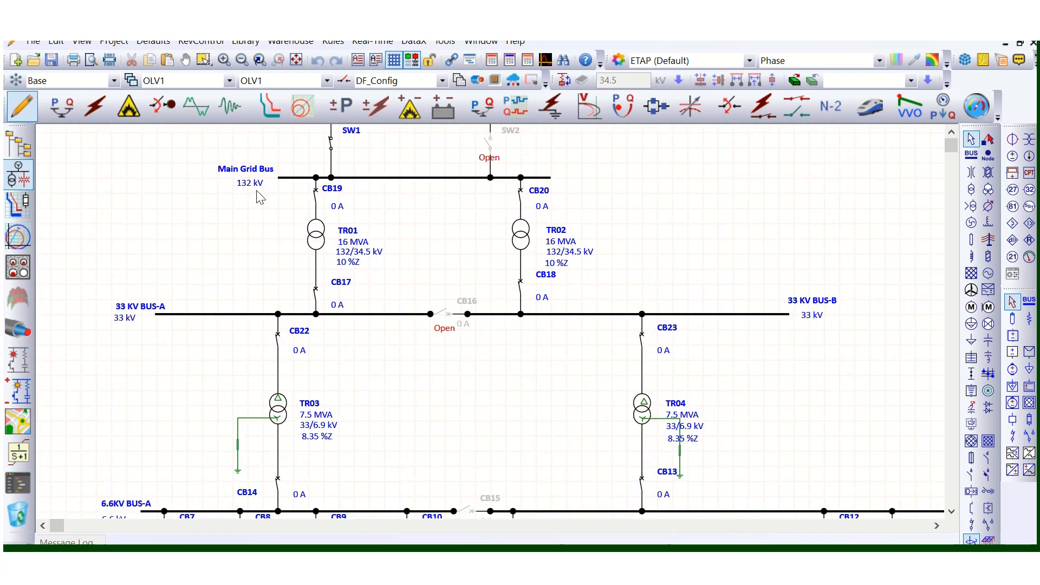
pyautogui.scroll(-4, 260, 197)
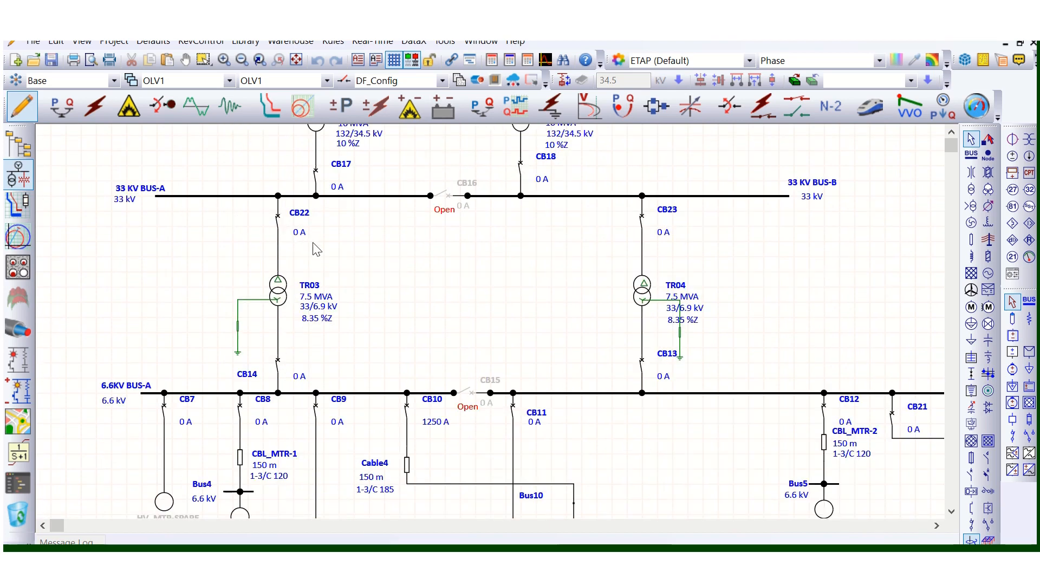
pyautogui.scroll(-4, 317, 250)
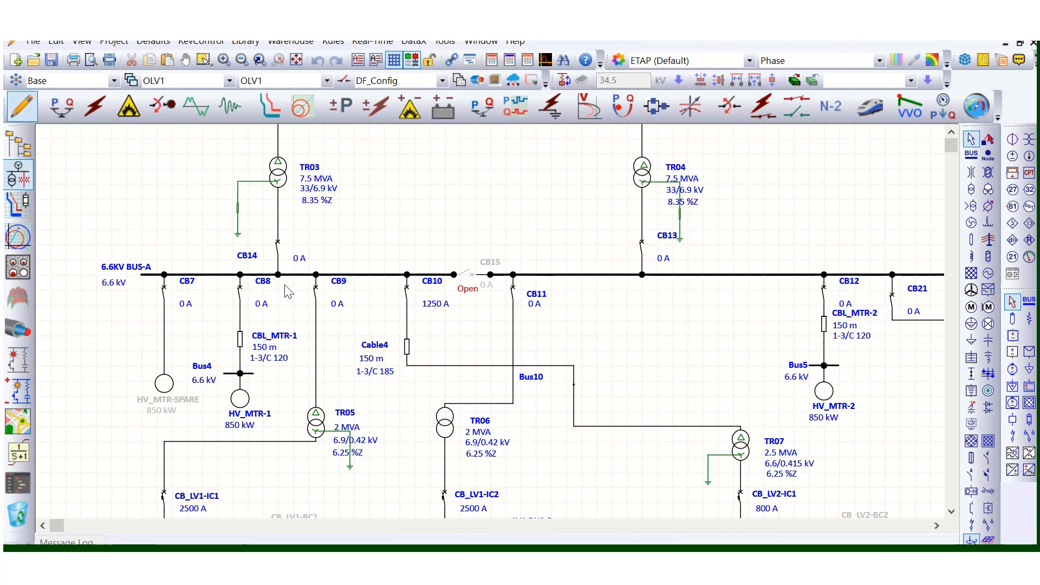
pyautogui.scroll(-2, 291, 266)
pyautogui.scroll(-3, 368, 293)
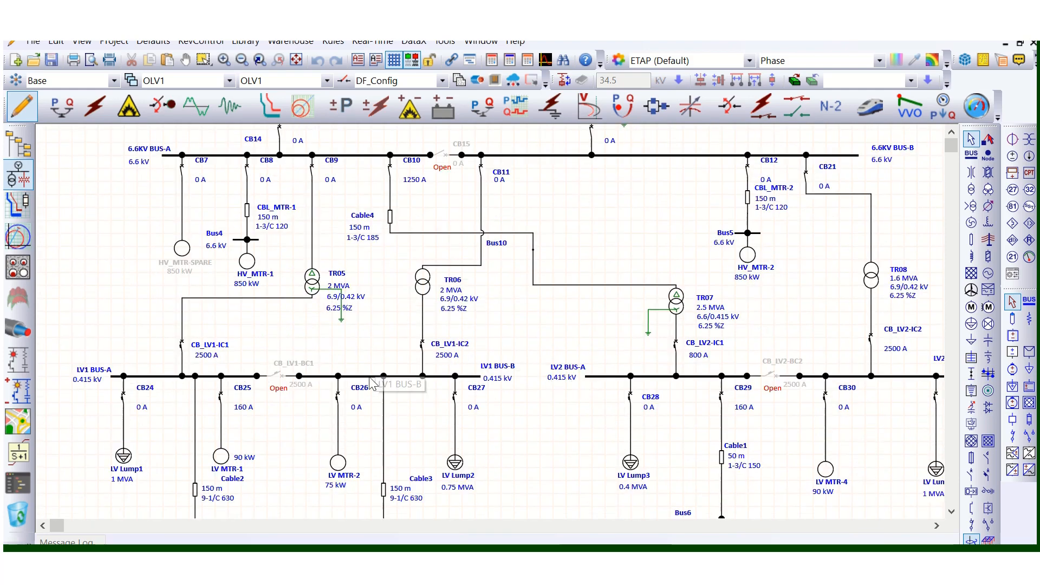
pyautogui.scroll(-1, 218, 369)
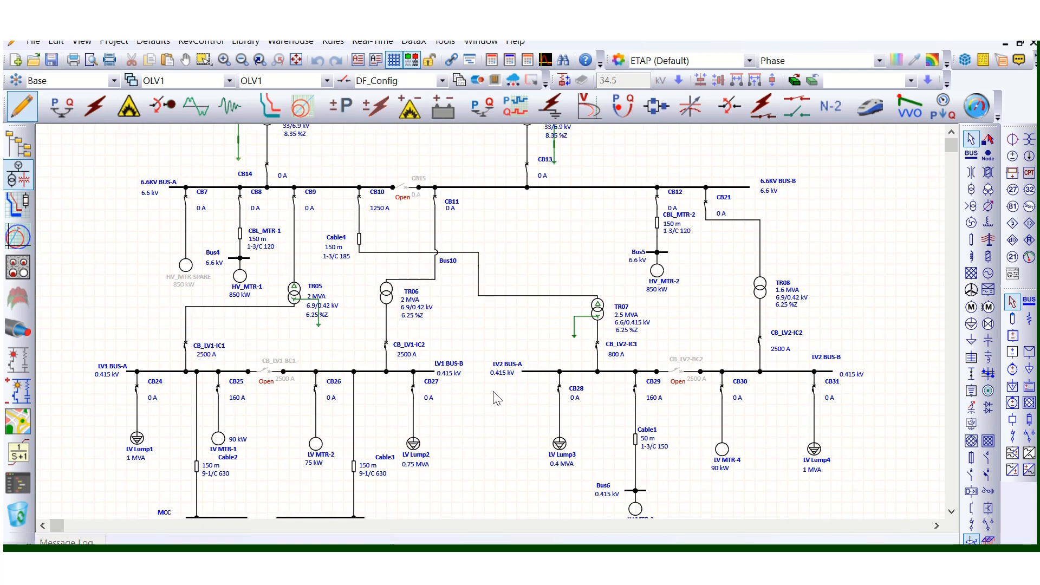
pyautogui.scroll(-1, 529, 411)
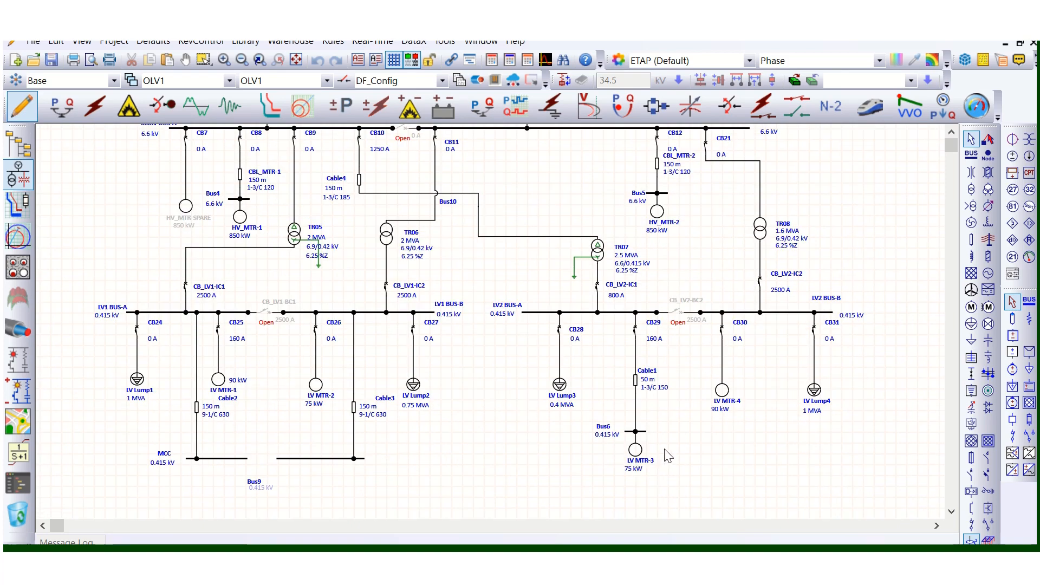
# Inspect the LV2 BUS-A feeder running through CB29, Cable1 and Bus6 to the motor LV MTR-3
pyautogui.scroll(3, 669, 456)
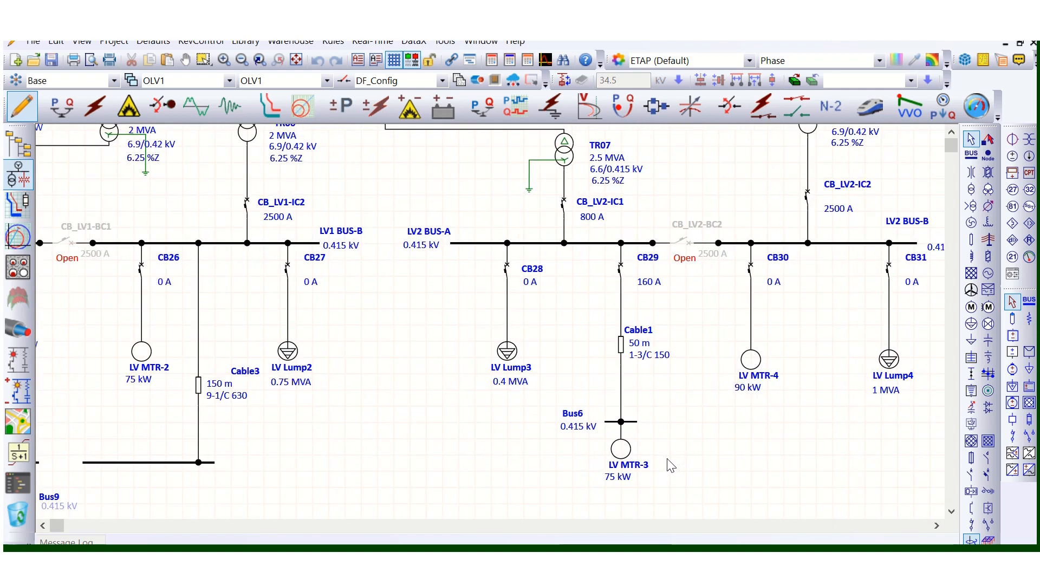
pyautogui.scroll(-1, 433, 420)
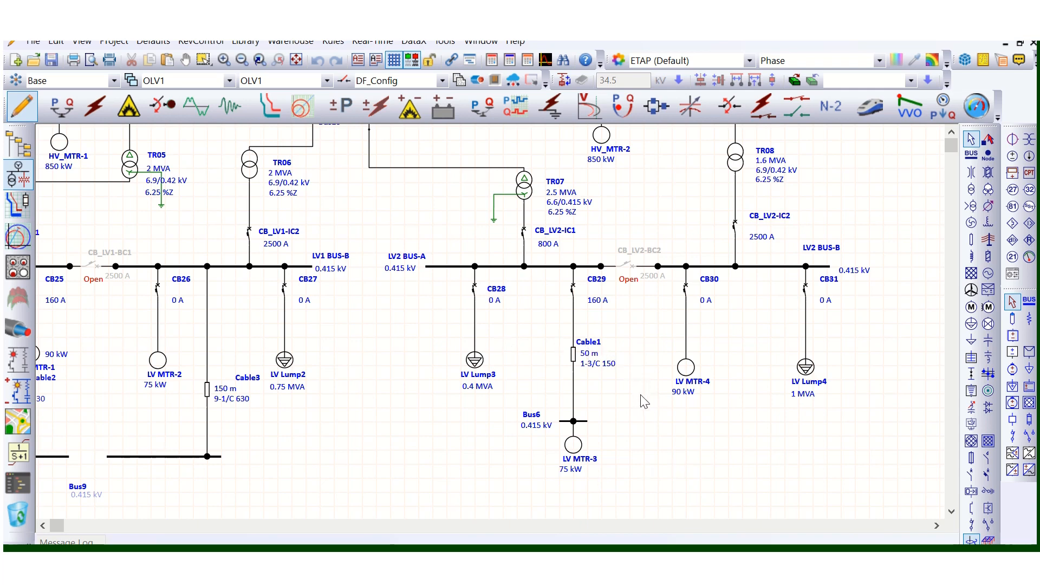
pyautogui.scroll(3, 595, 452)
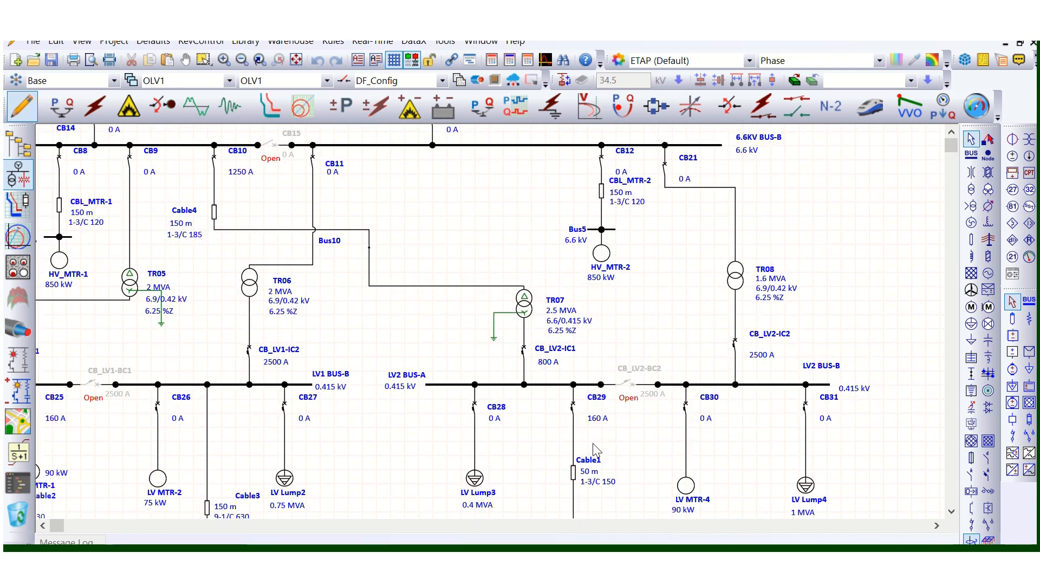
pyautogui.scroll(-3, 476, 362)
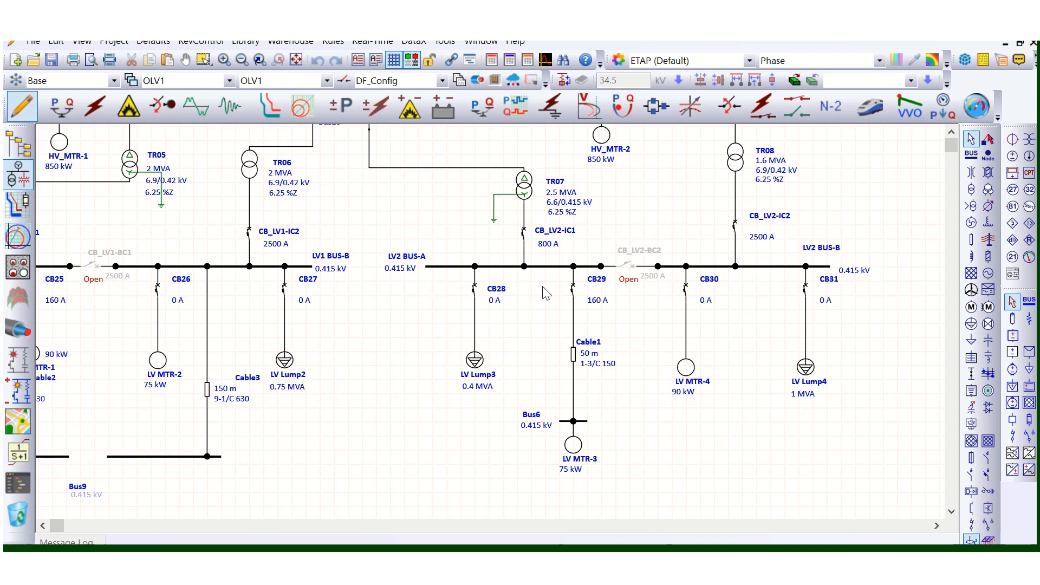
pyautogui.scroll(3, 545, 293)
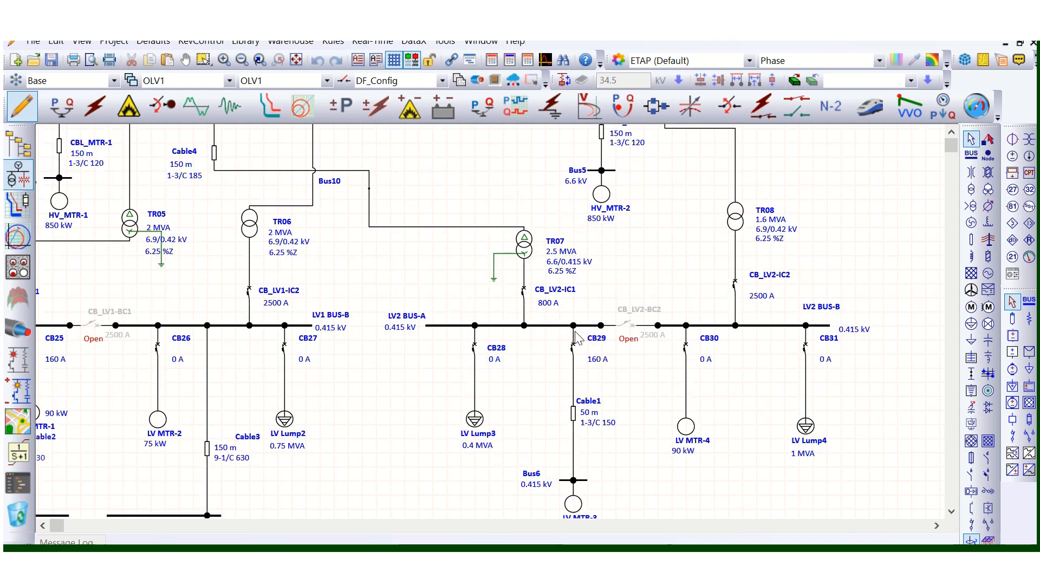
pyautogui.scroll(-3, 503, 331)
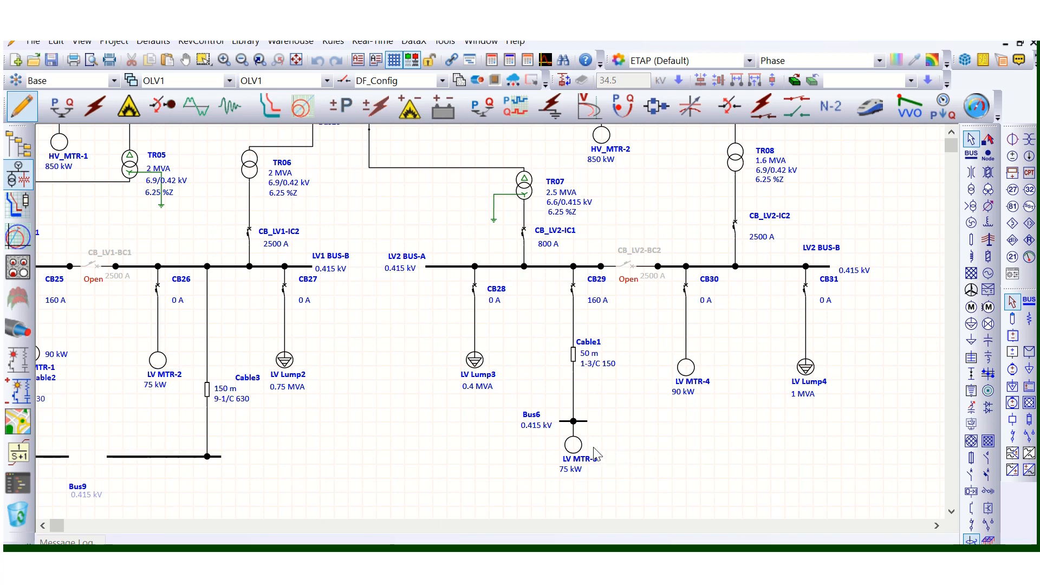
# Open the properties of LV MTR-3 and review its full-load current and locked-rotor current
pyautogui.click(575, 450)
pyautogui.doubleClick(593, 463)
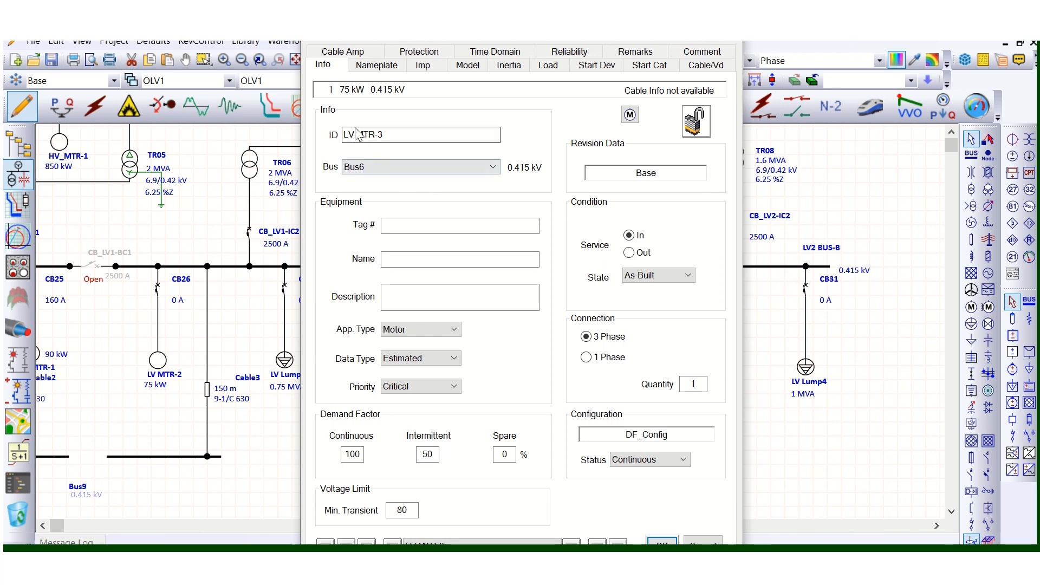
pyautogui.click(379, 66)
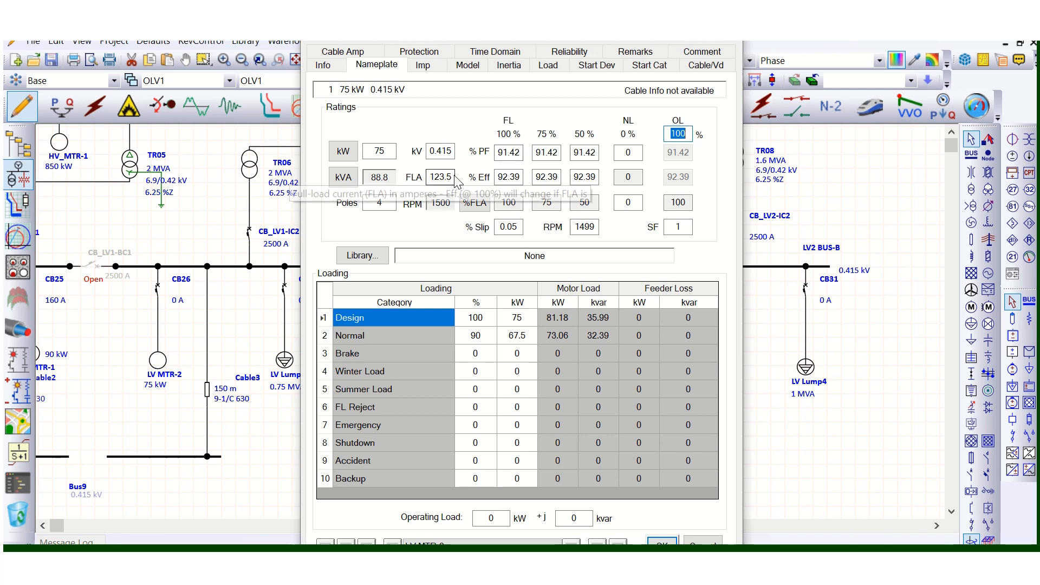
pyautogui.moveTo(451, 177); pyautogui.dragTo(429, 174)
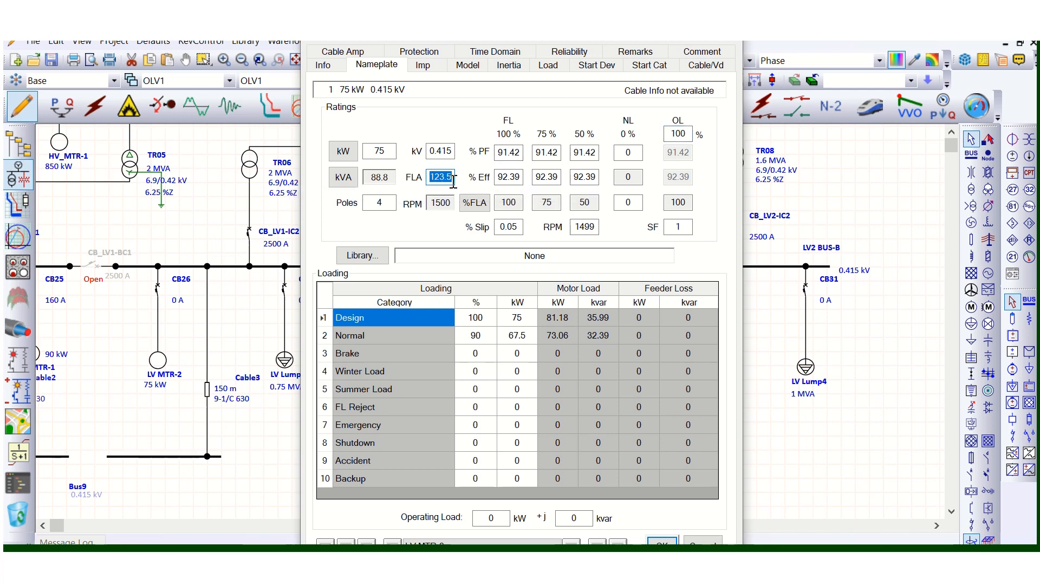
pyautogui.click(450, 179)
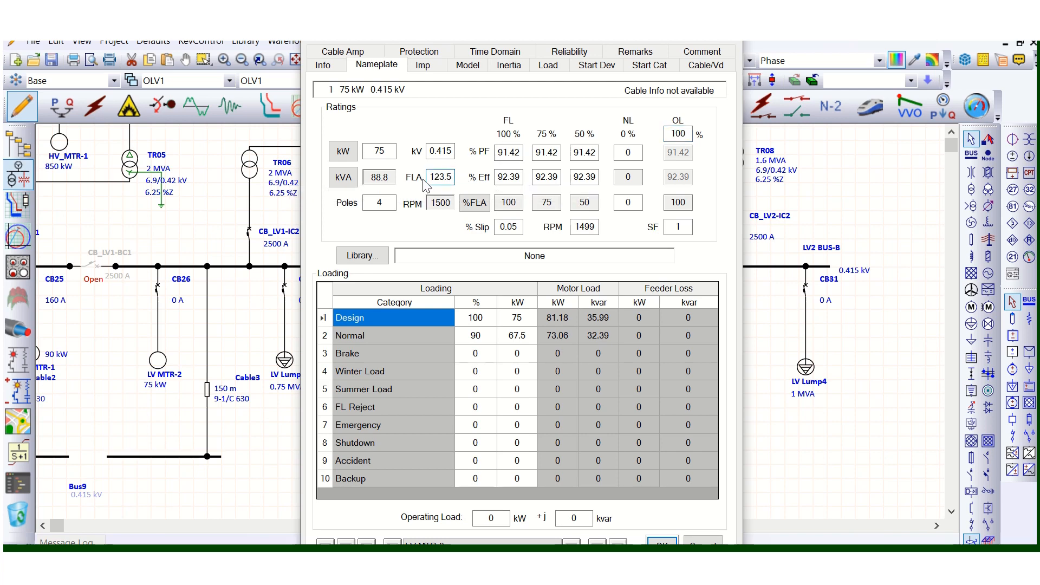
pyautogui.click(425, 68)
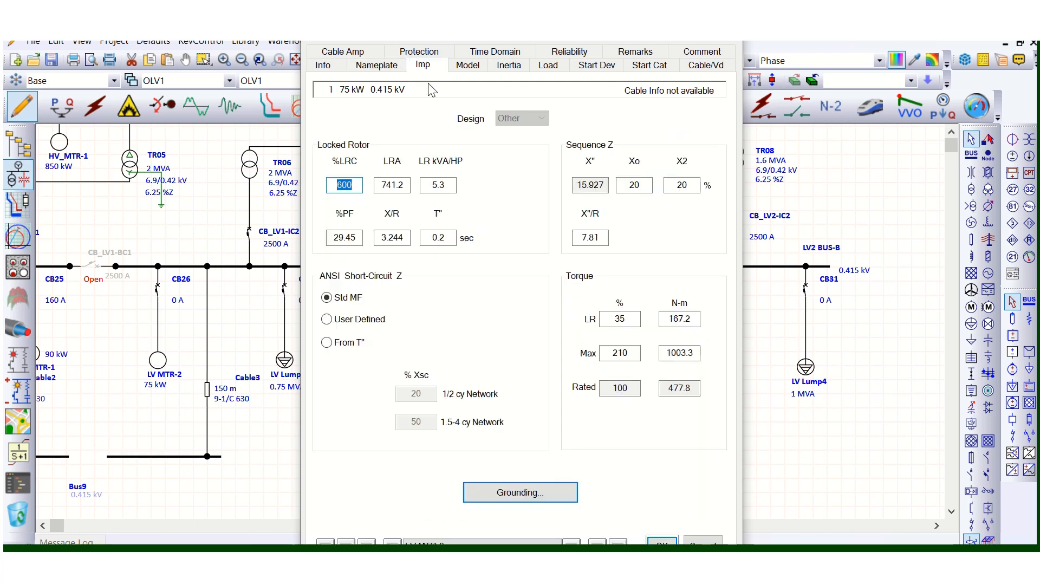
pyautogui.click(353, 187)
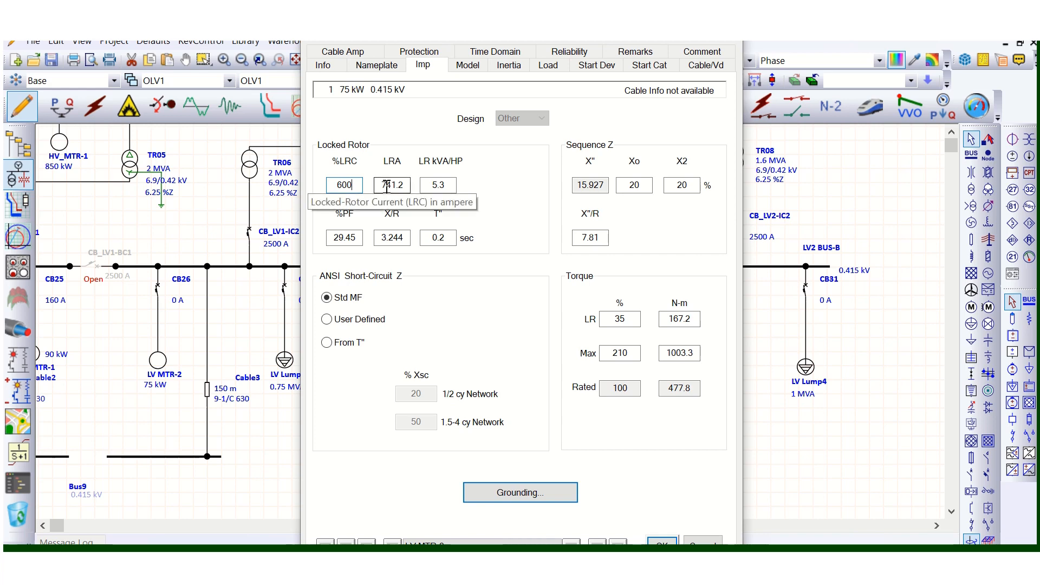
pyautogui.moveTo(382, 184); pyautogui.dragTo(409, 187)
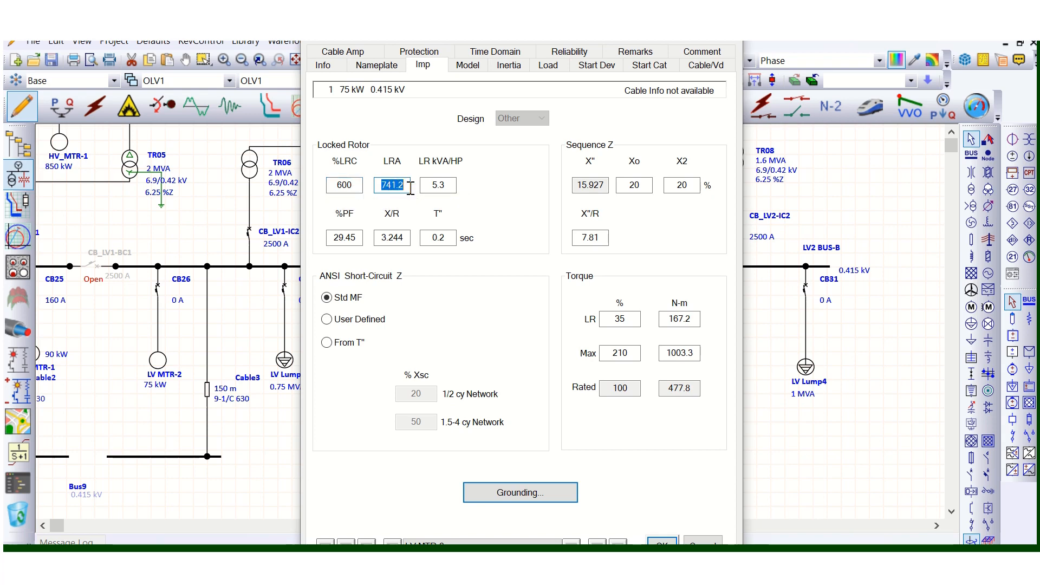
pyautogui.click(391, 69)
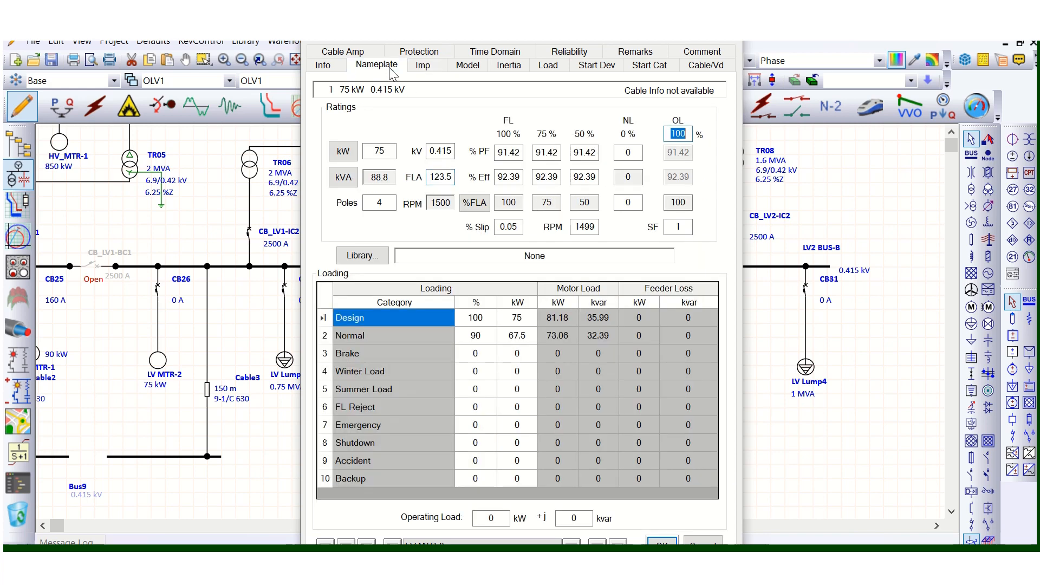
pyautogui.moveTo(437, 176); pyautogui.dragTo(457, 176)
pyautogui.click(444, 176)
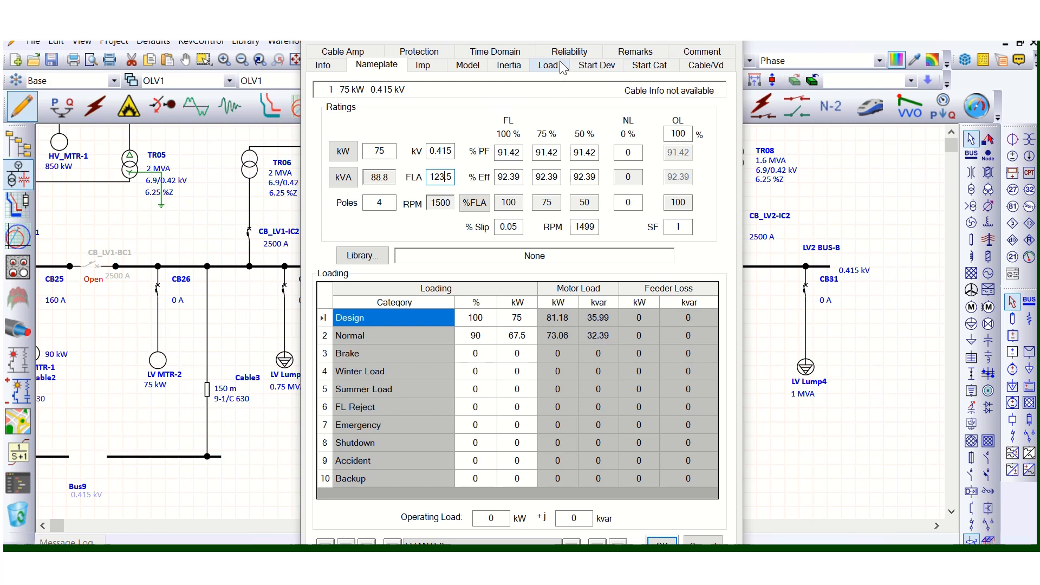
# Set the acceleration time of LV MTR-3's starting curve at 100% terminal voltage to 3 seconds and save the motor's properties
pyautogui.click(543, 66)
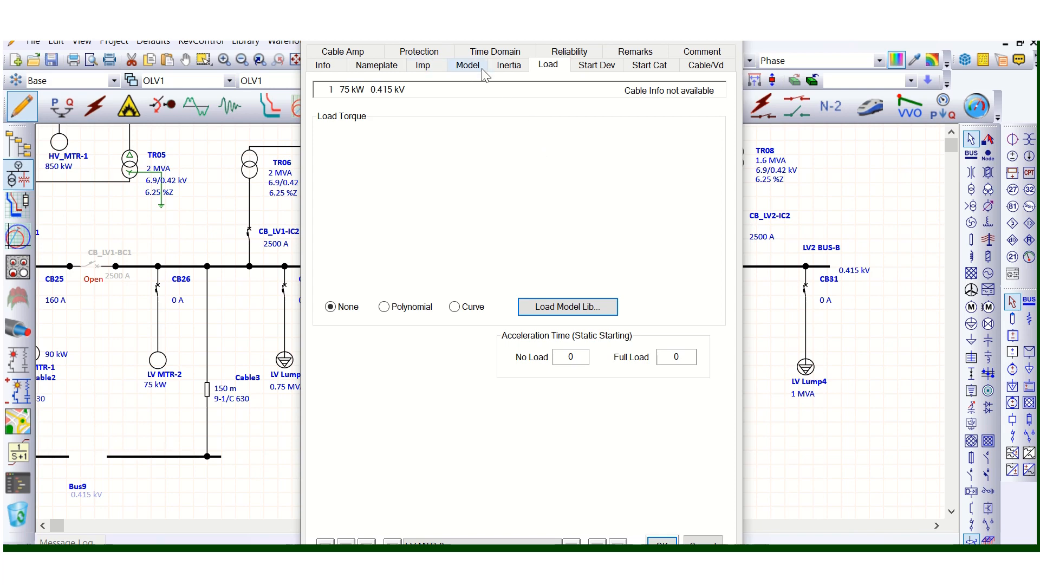
pyautogui.click(425, 57)
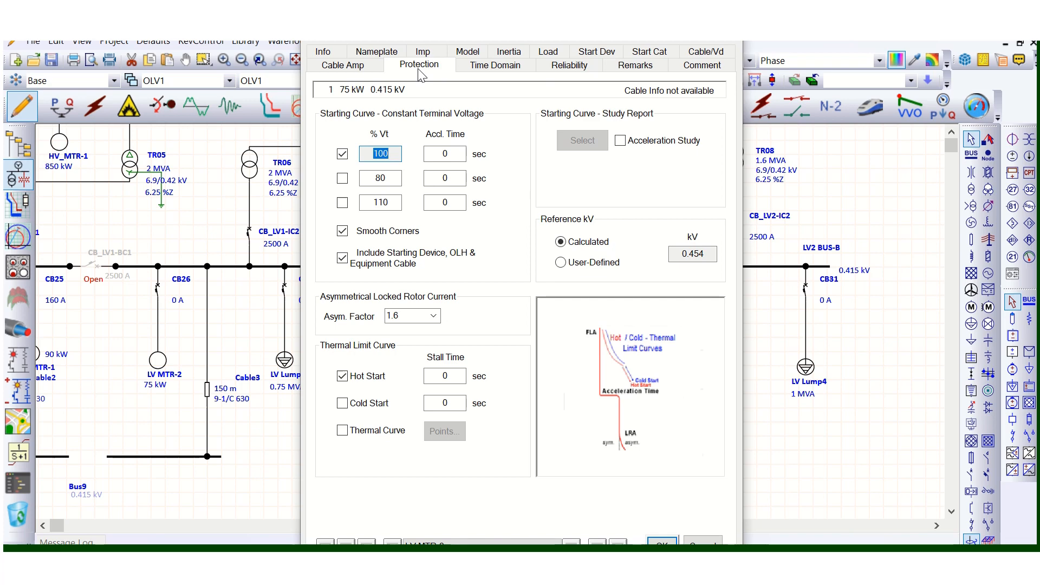
pyautogui.doubleClick(452, 152)
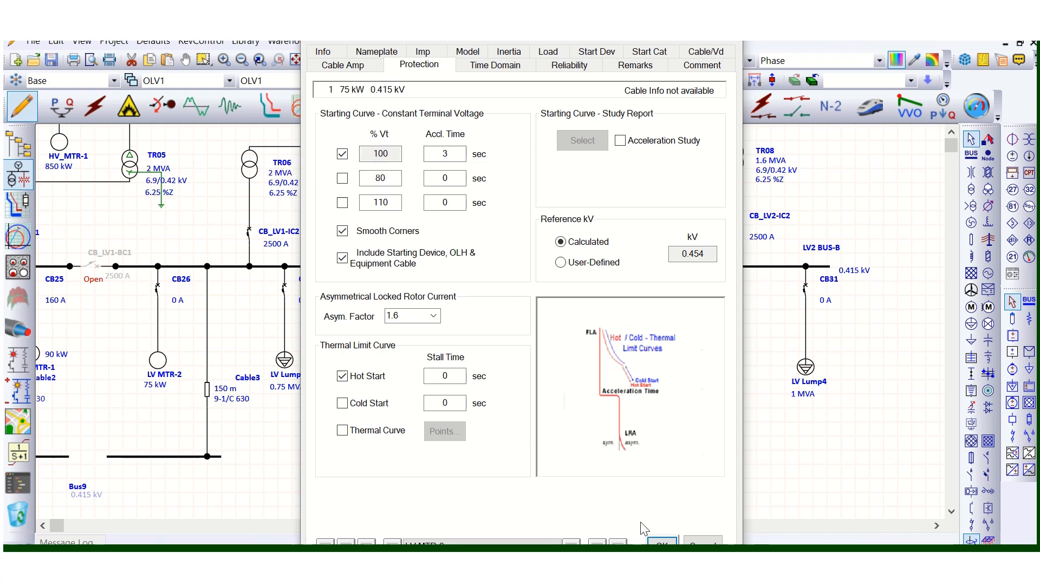
pyautogui.click(657, 542)
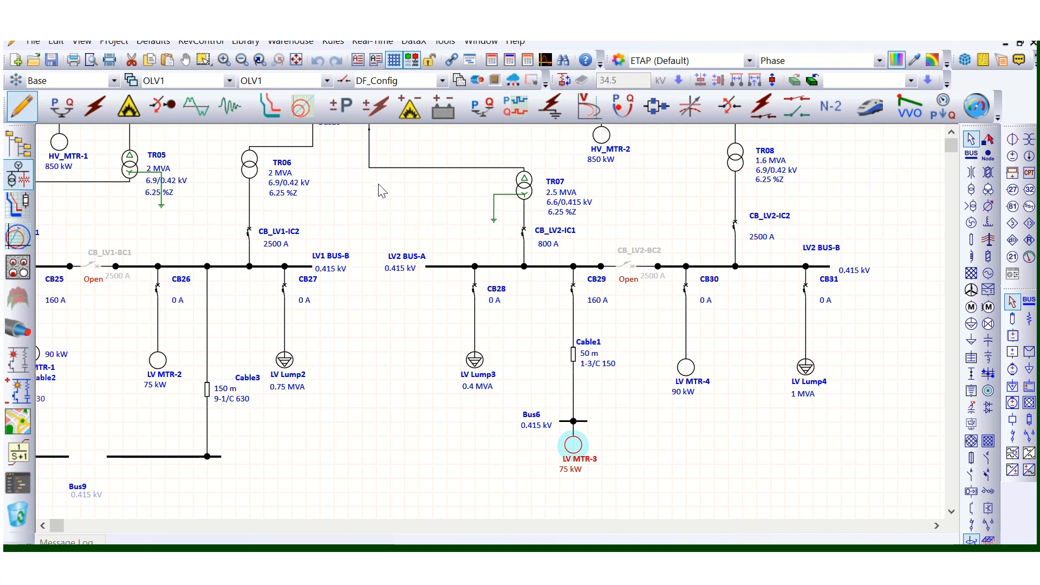
# Switch to Star protective device coordination mode and plot LV MTR-3 in a new Star view
pyautogui.click(273, 114)
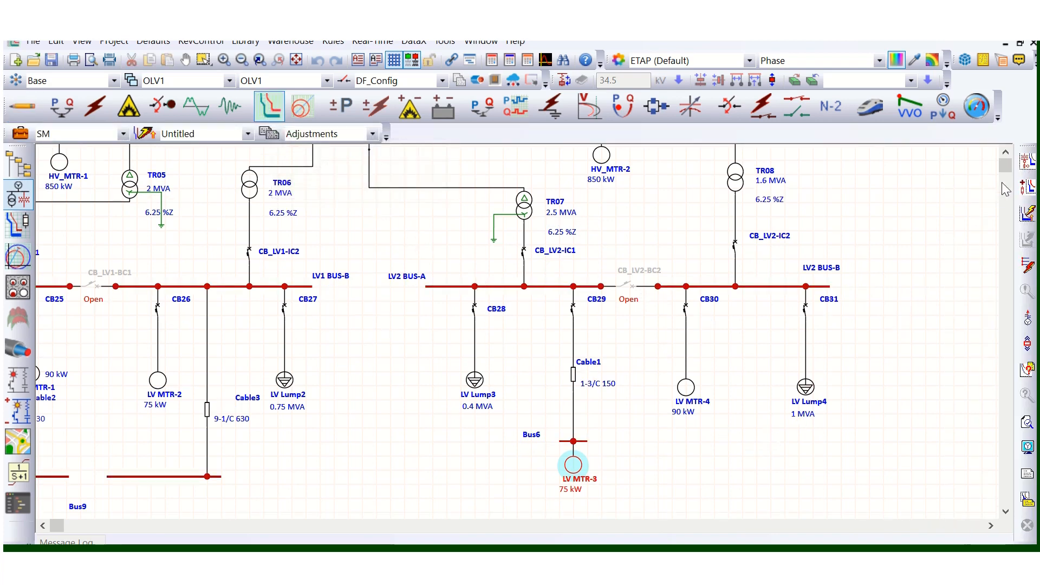
pyautogui.click(1021, 163)
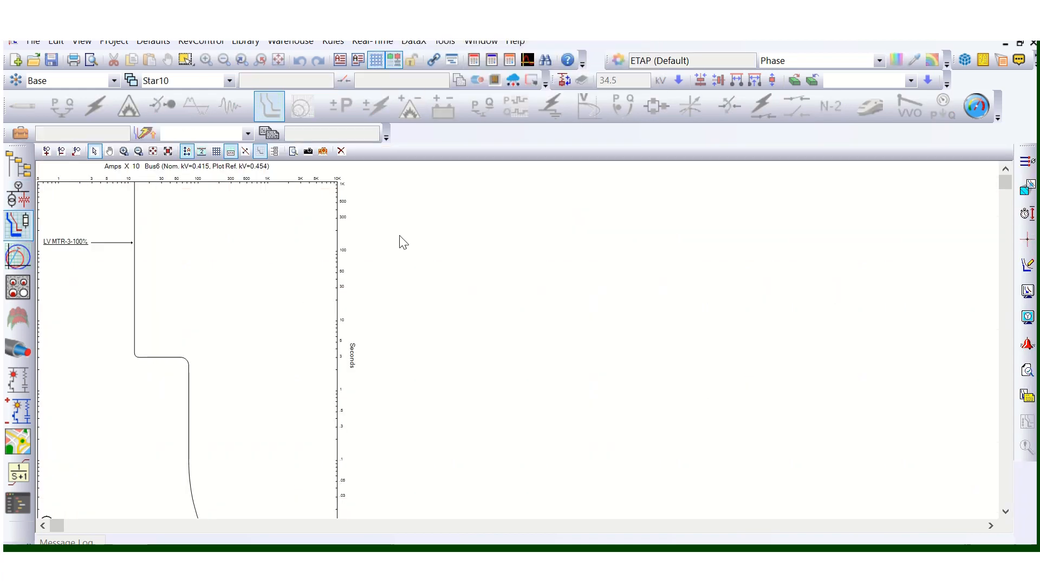
pyautogui.moveTo(464, 42)
# Move the LV MTR-3 symbol into the empty area beside the time-current plot and enlarge it
pyautogui.scroll(-1, 241, 246)
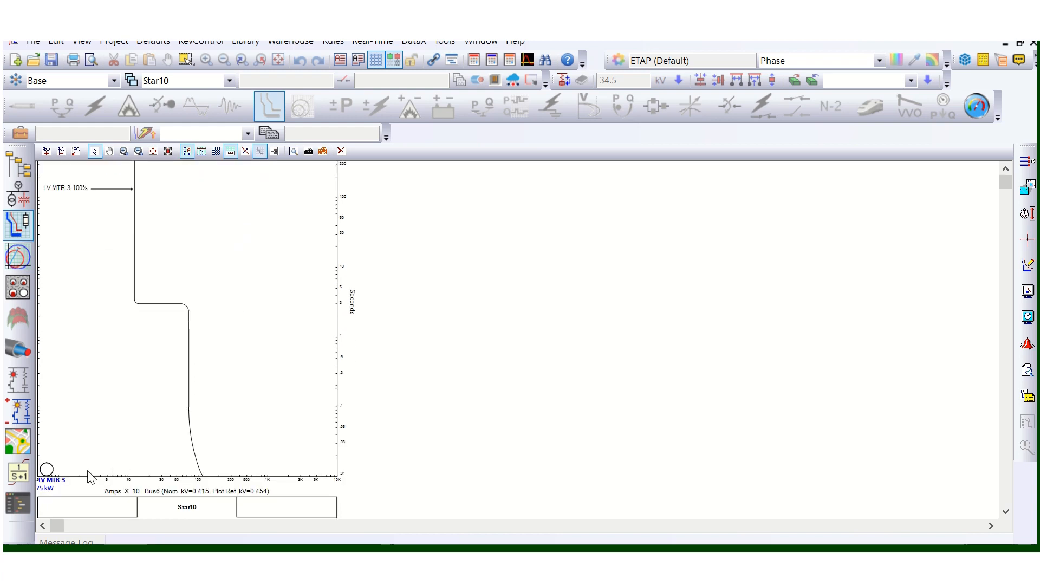
pyautogui.moveTo(46, 469); pyautogui.dragTo(430, 300)
pyautogui.scroll(2, 405, 349)
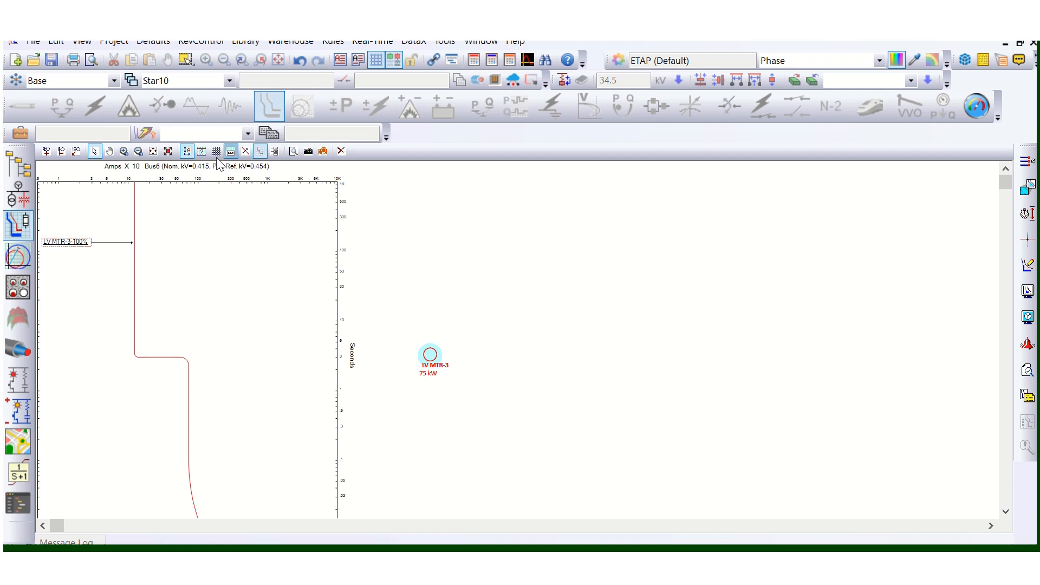
pyautogui.click(47, 152)
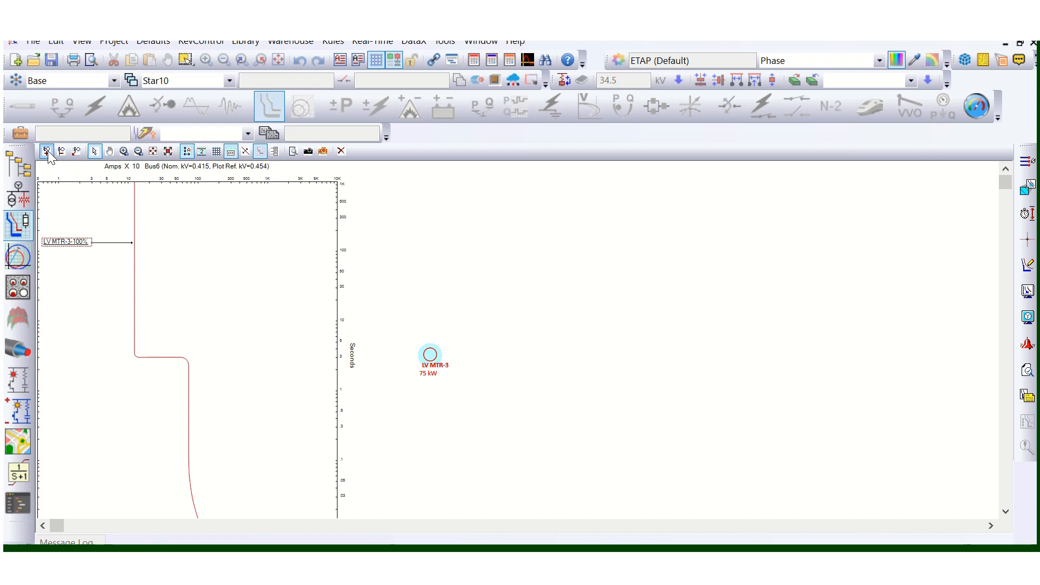
pyautogui.click(49, 152)
pyautogui.click(49, 152)
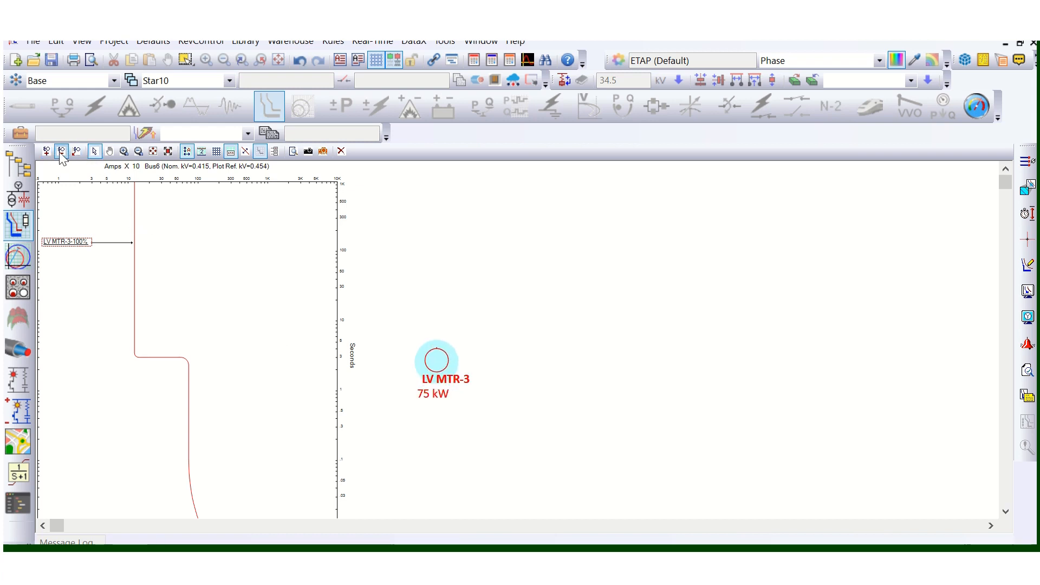
pyautogui.click(61, 153)
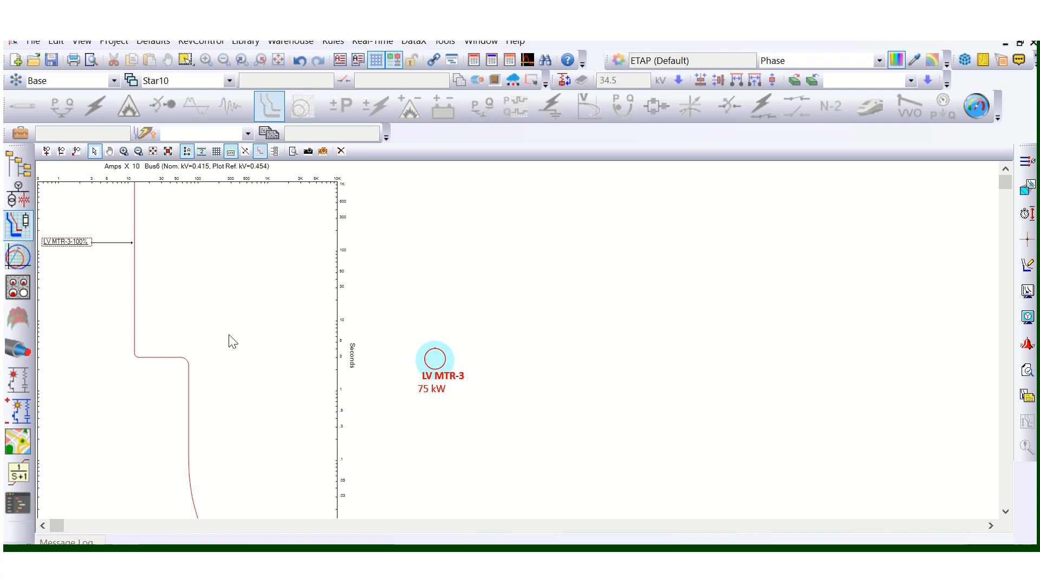
# Show the grid lines on the time-current plot to check the motor curve against them, and hide them again
pyautogui.click(216, 151)
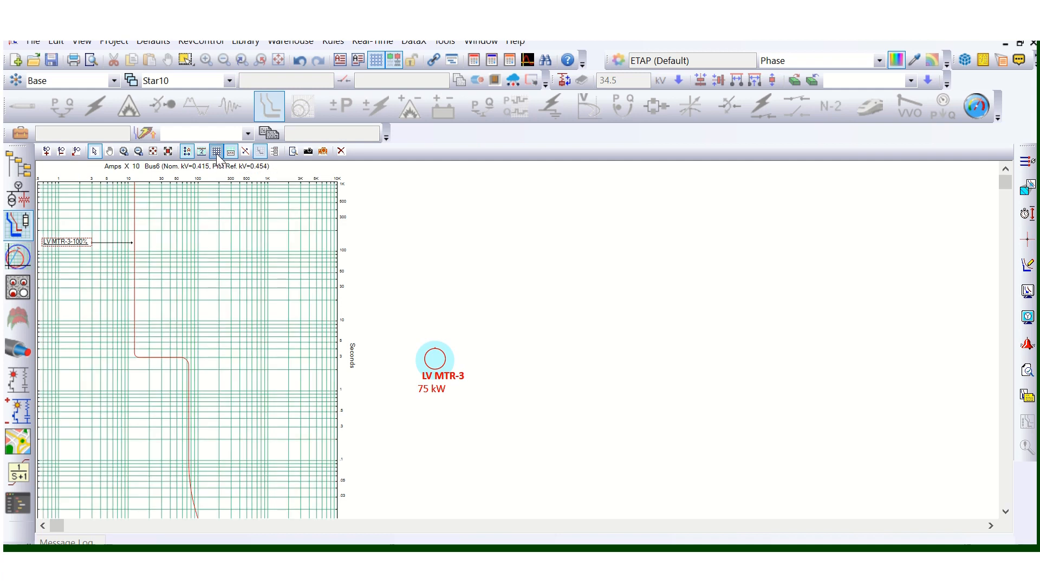
pyautogui.scroll(-3, 207, 359)
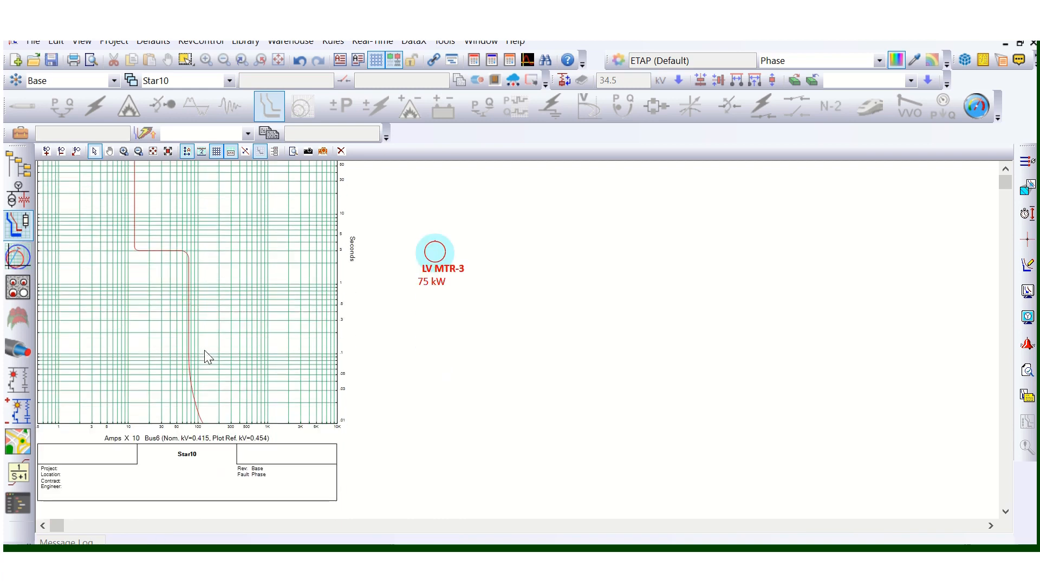
pyautogui.scroll(1, 204, 348)
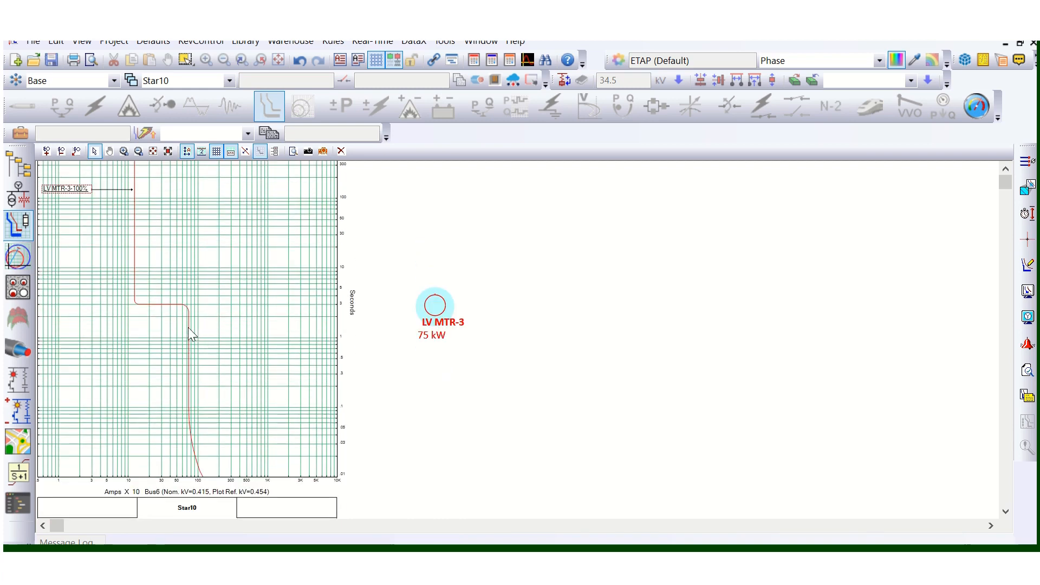
pyautogui.scroll(1, 148, 275)
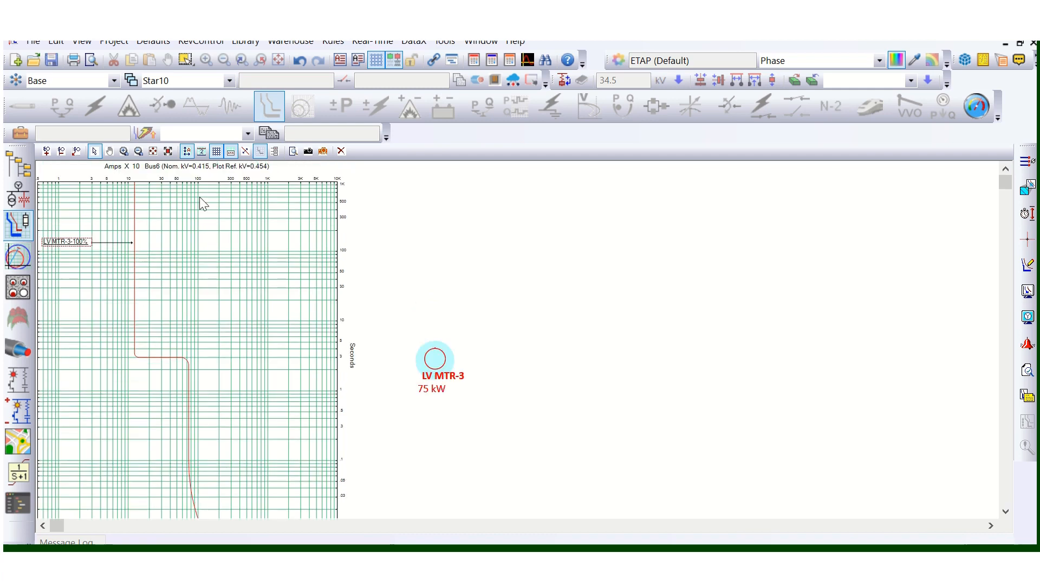
pyautogui.click(217, 152)
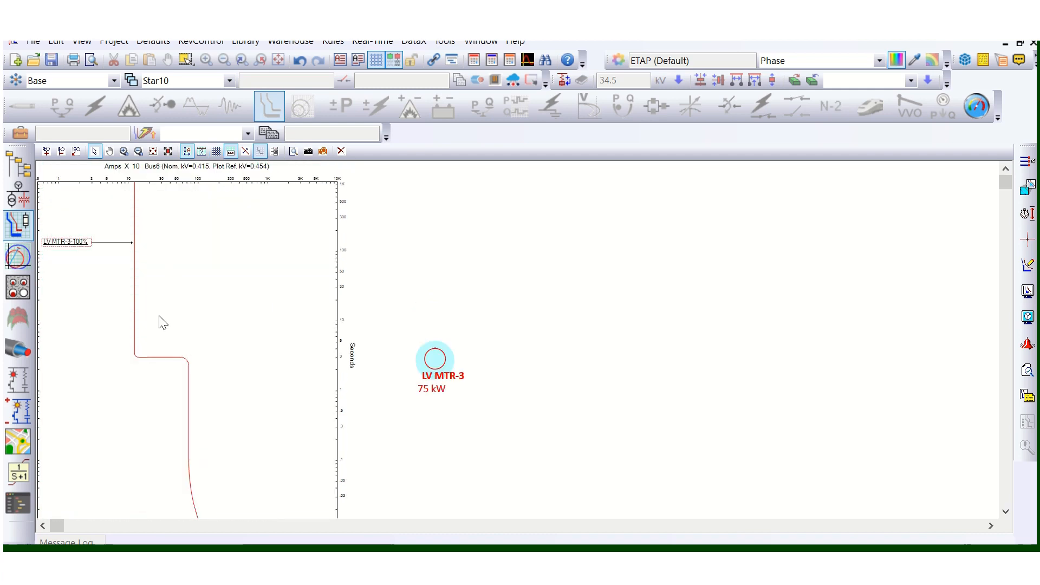
# Move the LV MTR-3-100% label to the right of the motor's starting curve, inside the plot area
pyautogui.scroll(-1, 164, 326)
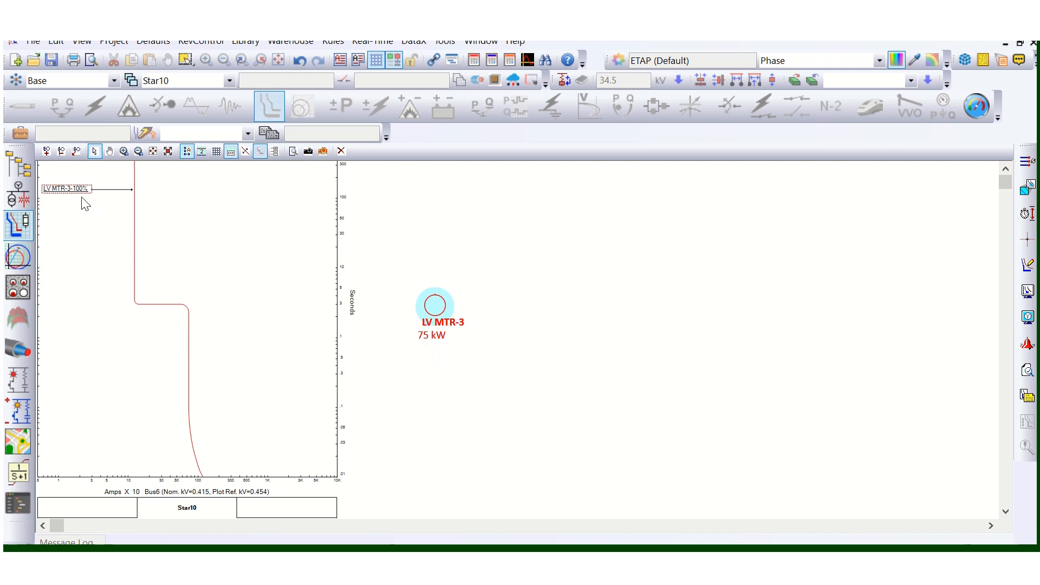
pyautogui.moveTo(78, 188); pyautogui.dragTo(217, 190)
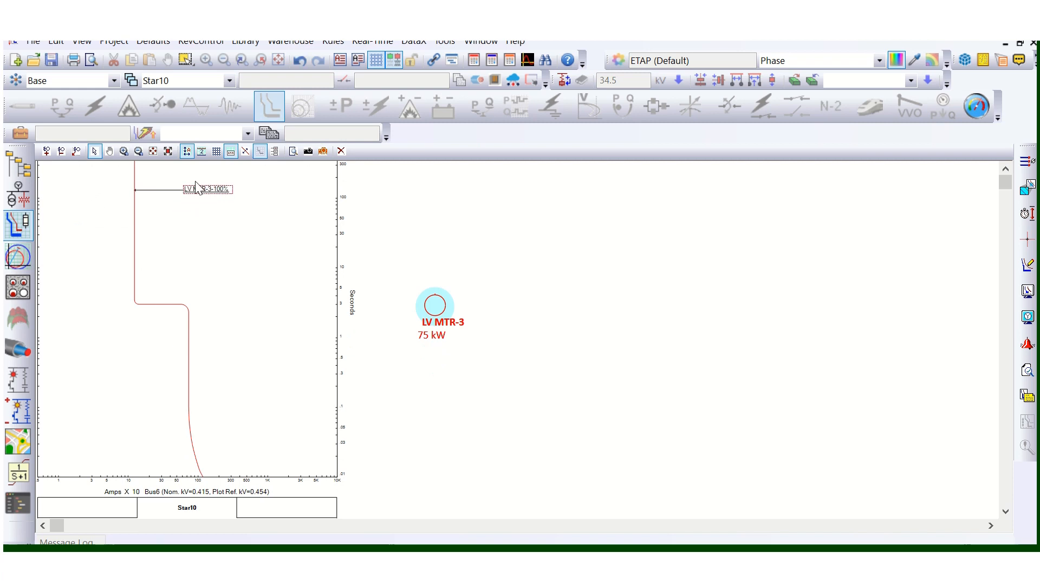
pyautogui.scroll(1, 202, 209)
pyautogui.scroll(3, 201, 211)
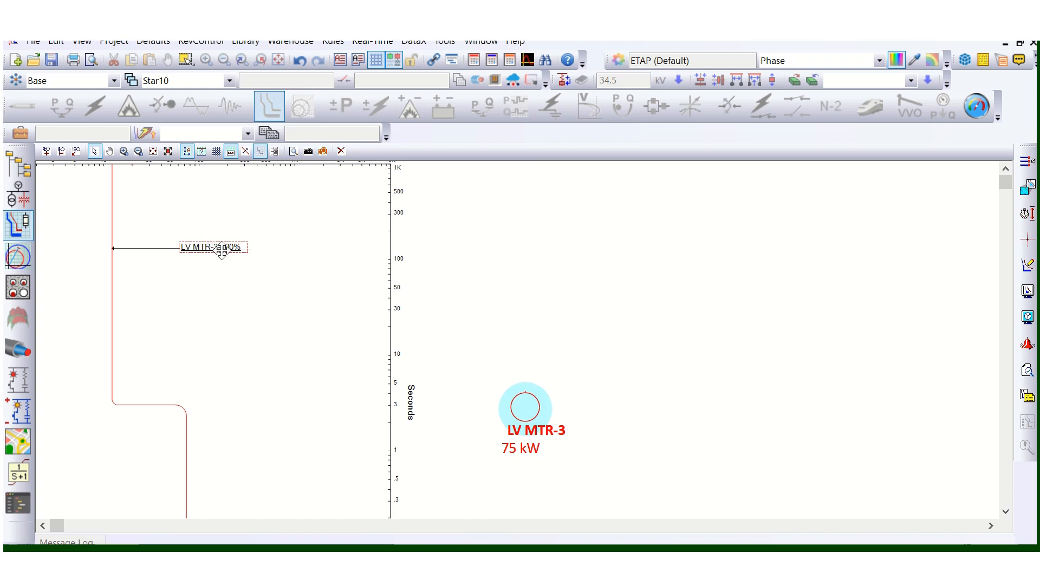
pyautogui.scroll(2, 222, 265)
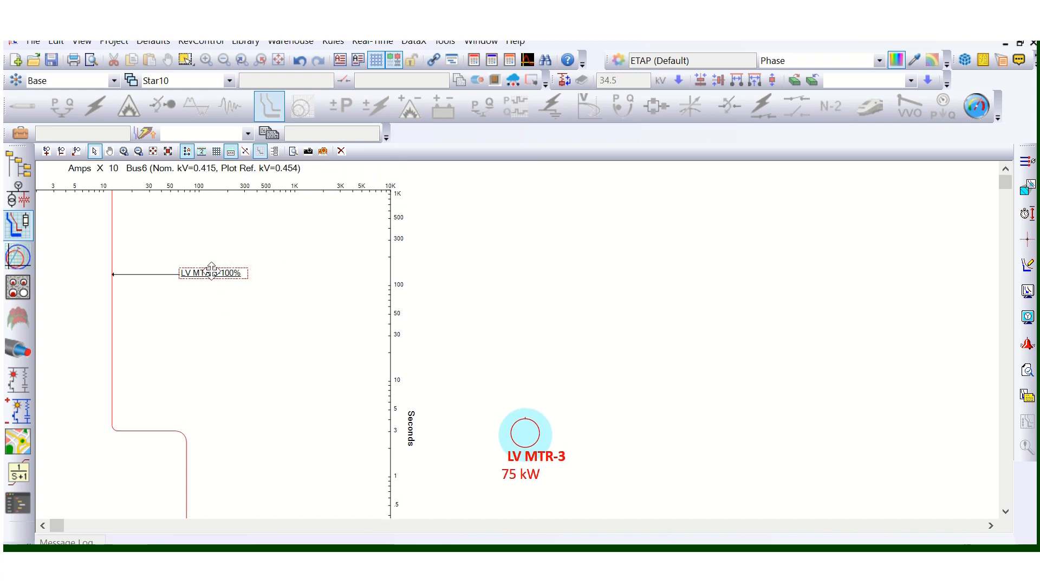
pyautogui.doubleClick(217, 275)
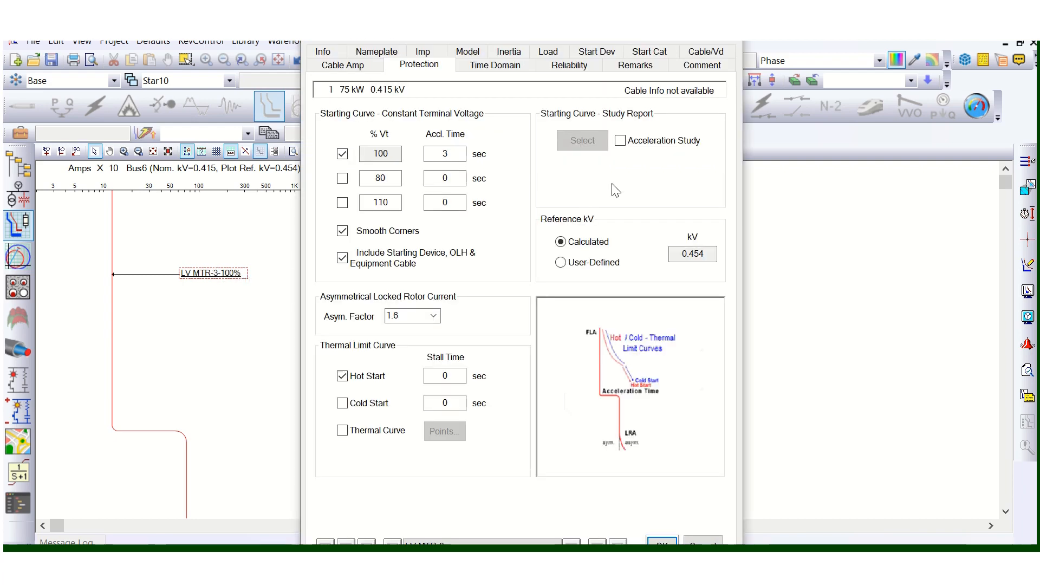
pyautogui.click(729, 29)
pyautogui.scroll(-4, 388, 187)
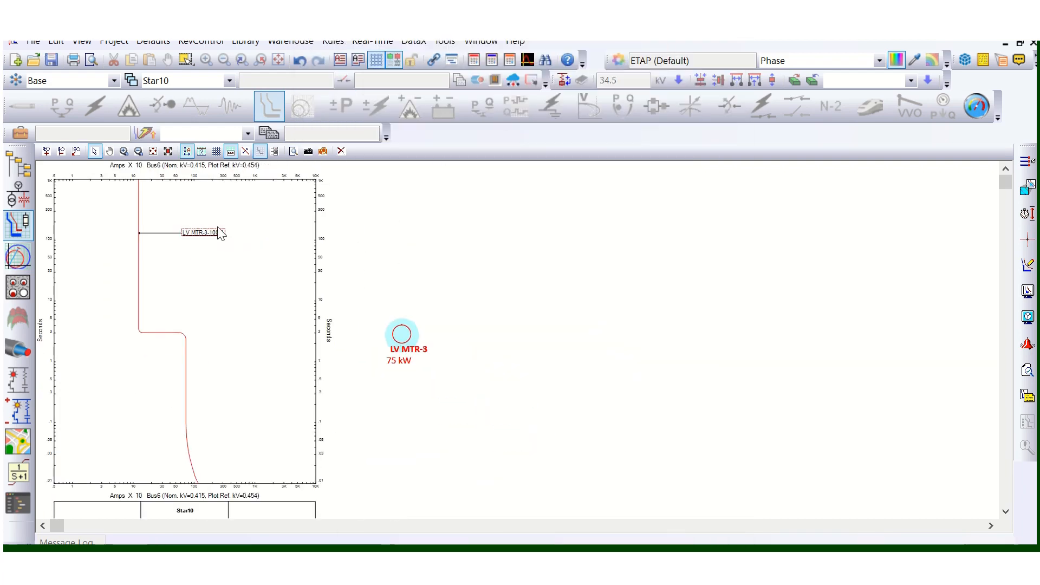
pyautogui.scroll(1, 203, 217)
pyautogui.scroll(-1, 212, 221)
# Open LV MTR-3's protection properties and enable a starting curve at 80% terminal voltage with a 5-second acceleration time
pyautogui.doubleClick(205, 232)
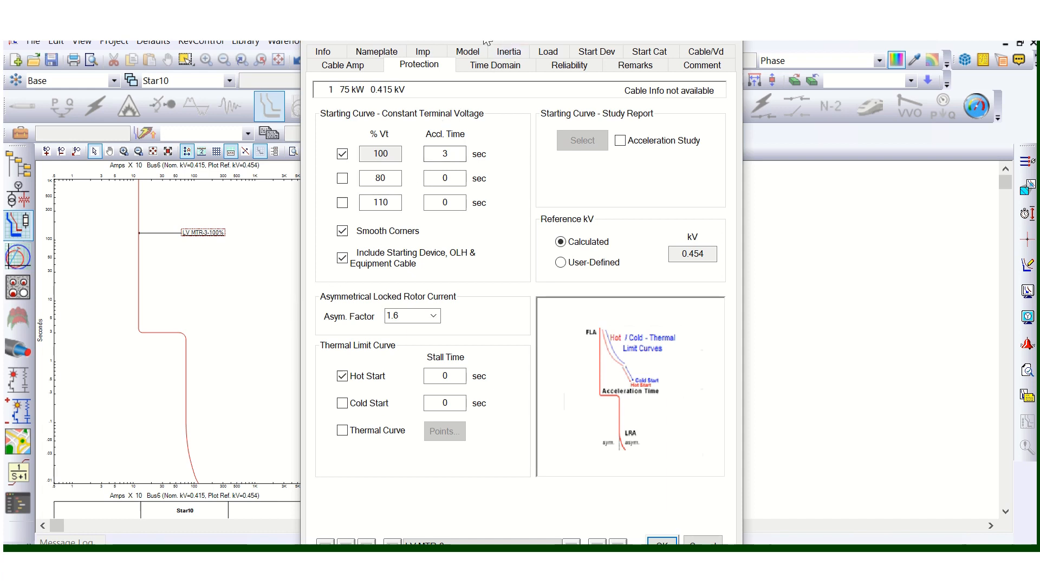
pyautogui.moveTo(494, 31); pyautogui.dragTo(531, 44)
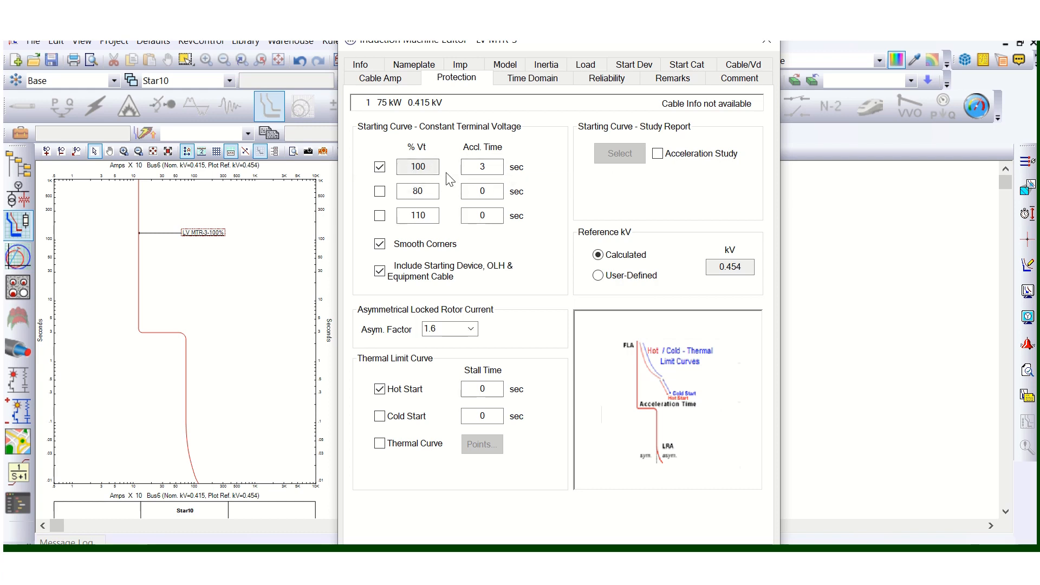
pyautogui.click(380, 191)
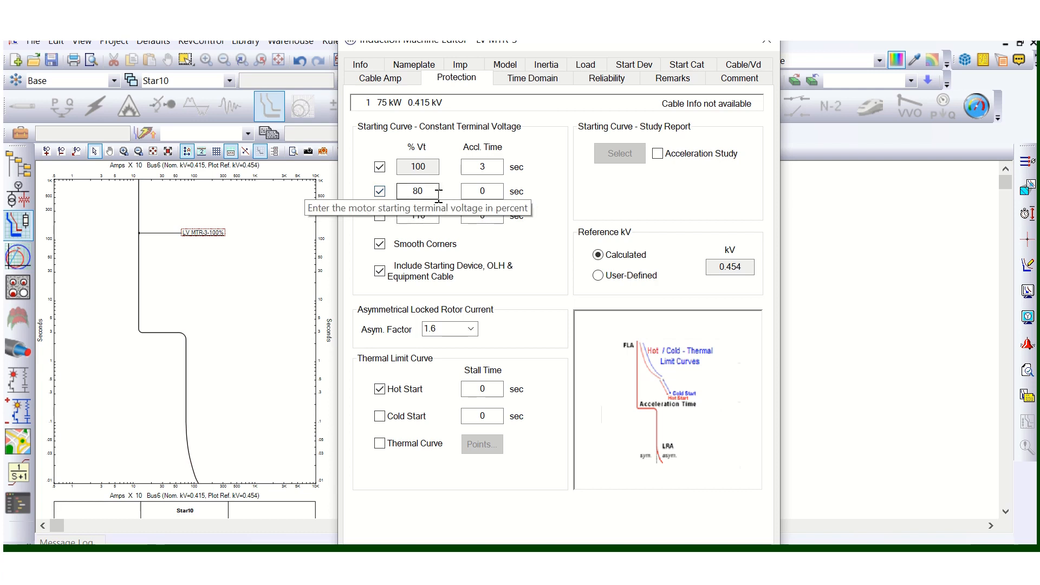
pyautogui.click(482, 191)
pyautogui.doubleClick(482, 191)
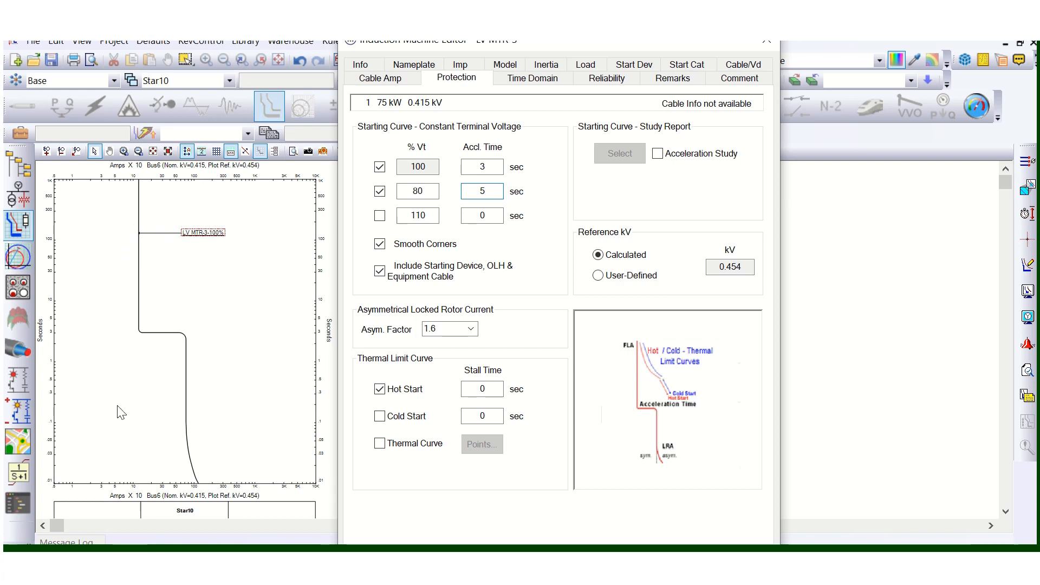
pyautogui.click(546, 205)
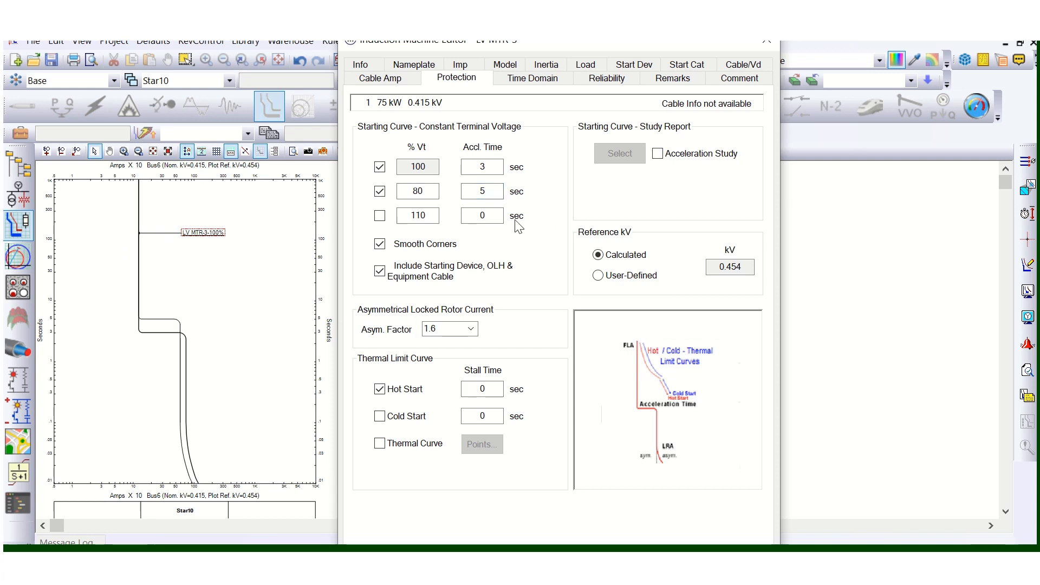
pyautogui.click(155, 320)
# Try the starting curves without smooth corners and with an asymmetrical factor of 1, restoring smooth corners and the 1.6 factor
pyautogui.click(381, 245)
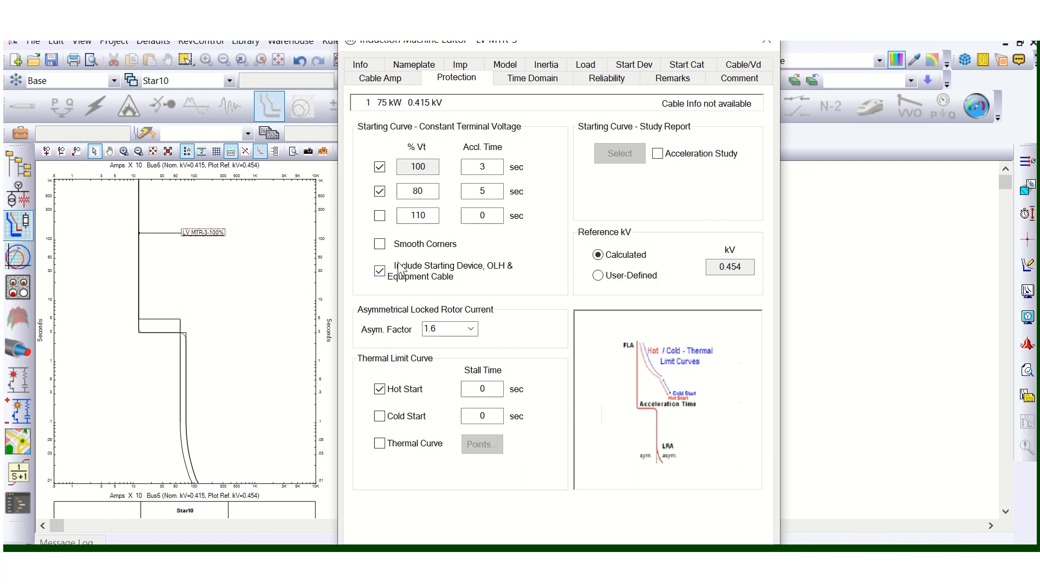
pyautogui.click(380, 243)
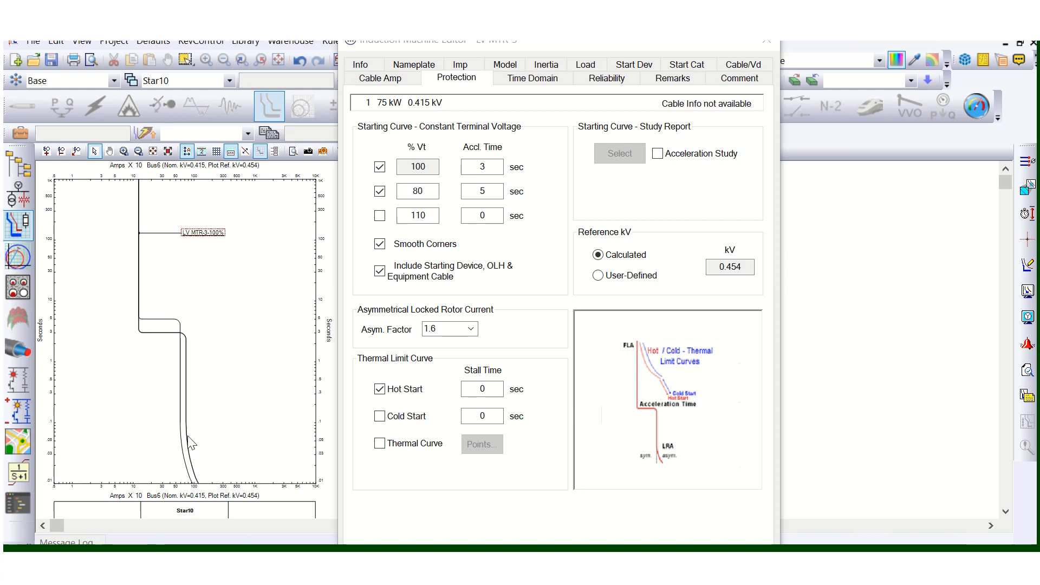
pyautogui.click(471, 329)
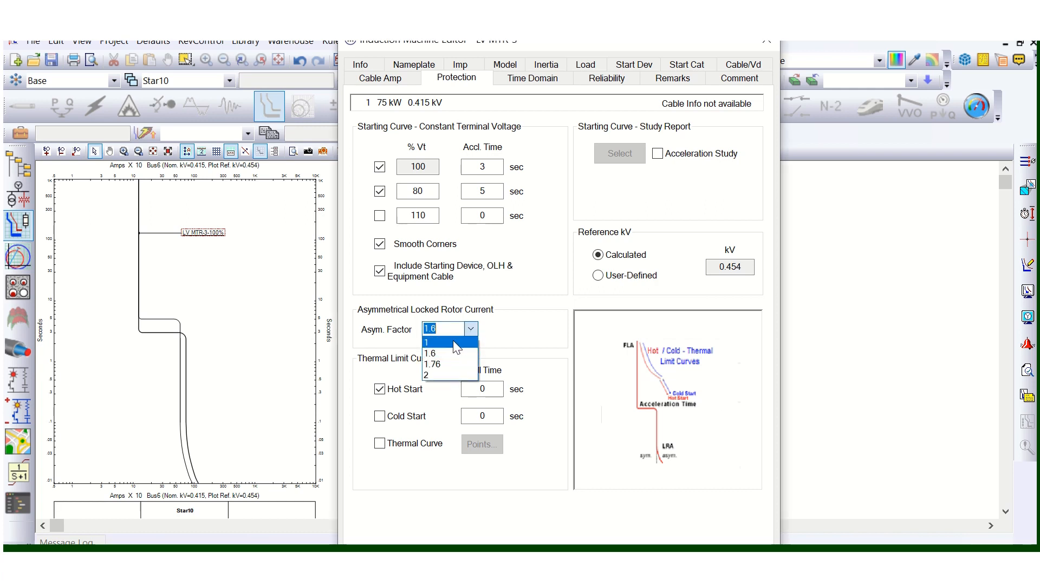
pyautogui.click(453, 342)
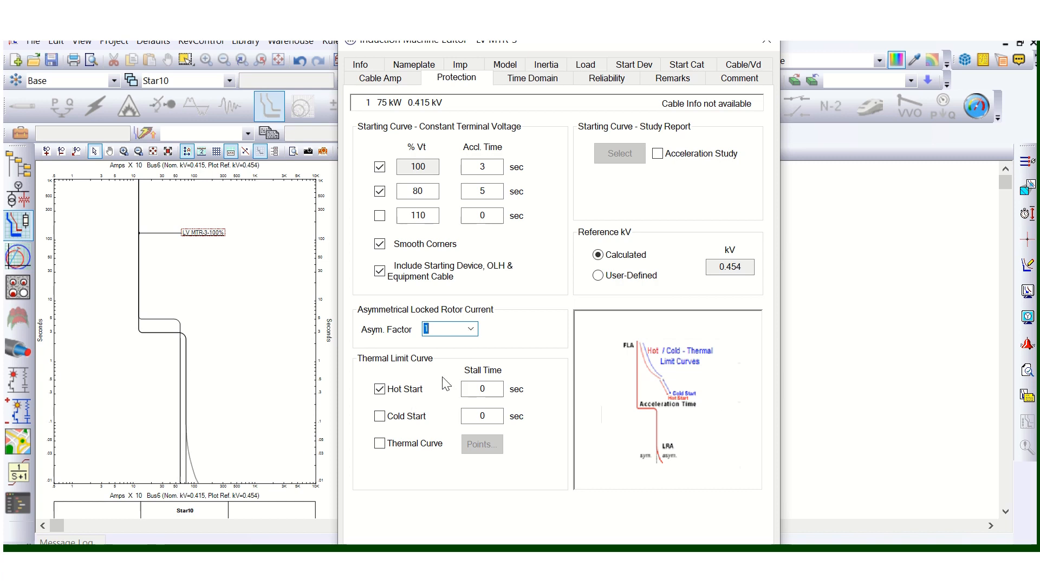
pyautogui.click(470, 329)
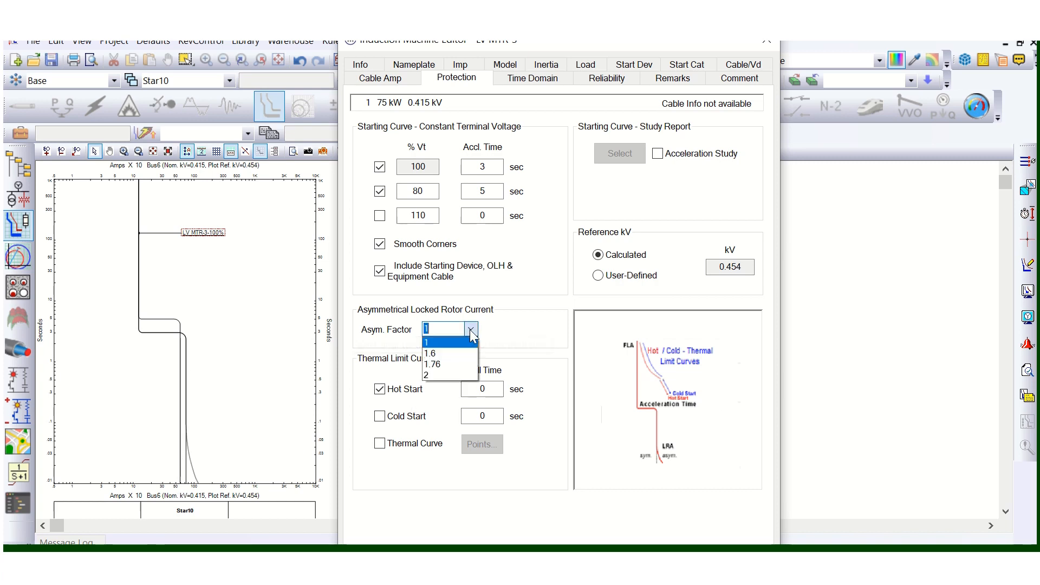
pyautogui.click(453, 352)
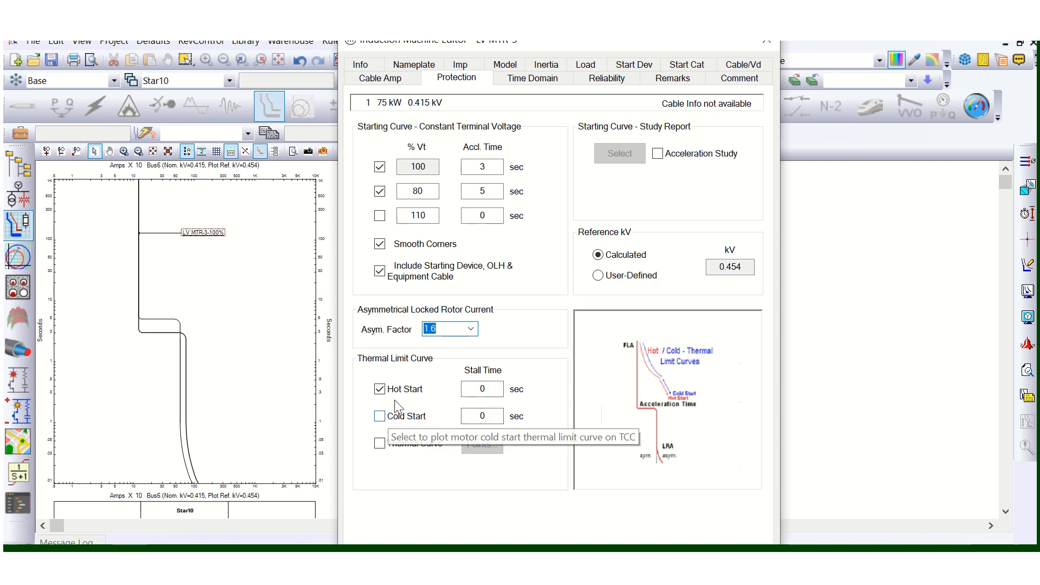
# Set the hot-start stall time to 14 seconds, enable the cold-start thermal limit at 16 seconds, and save the motor's properties
pyautogui.click(480, 390)
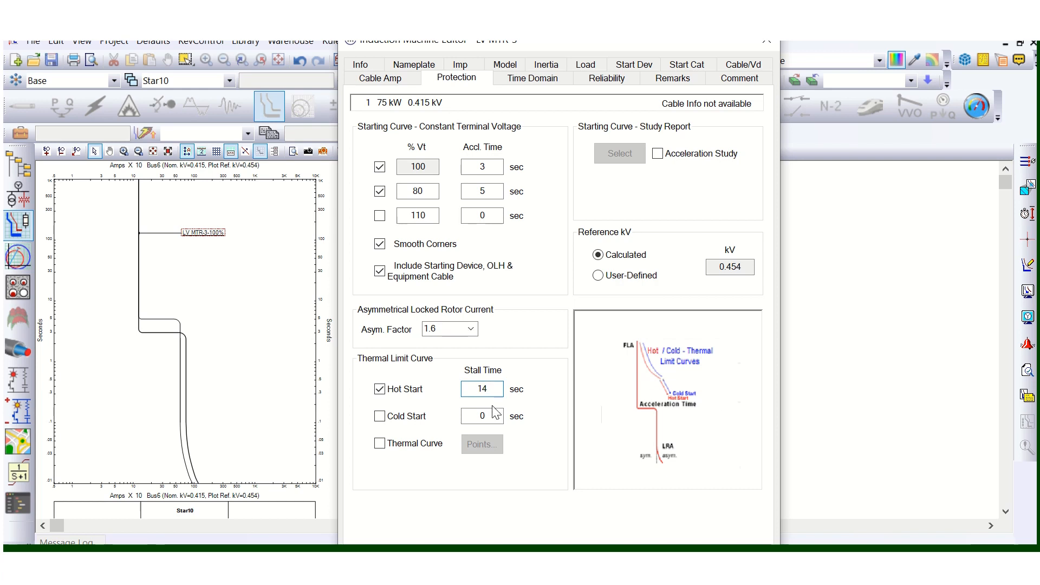
pyautogui.write('14')
pyautogui.click(399, 420)
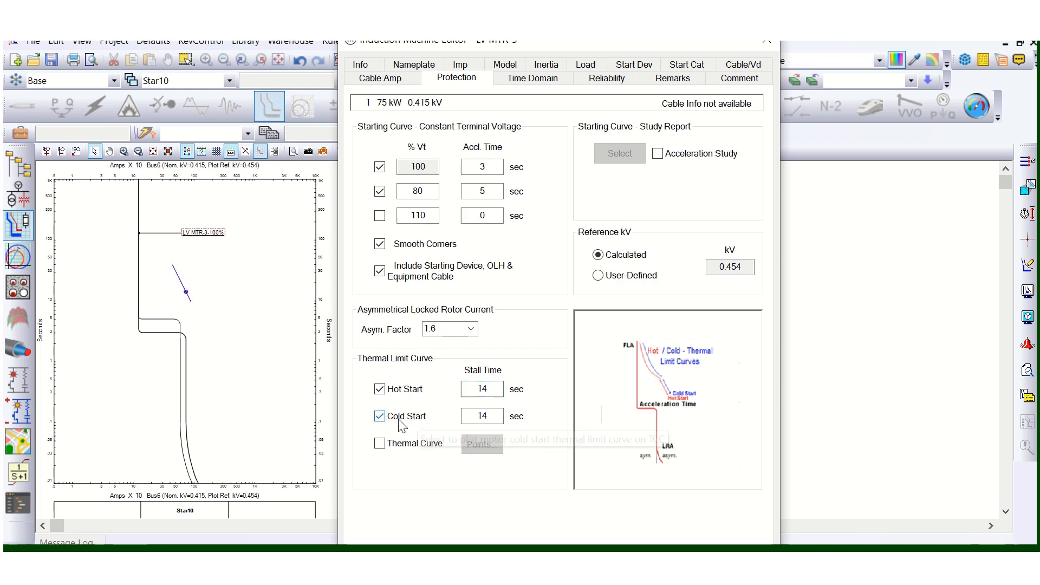
pyautogui.doubleClick(496, 419)
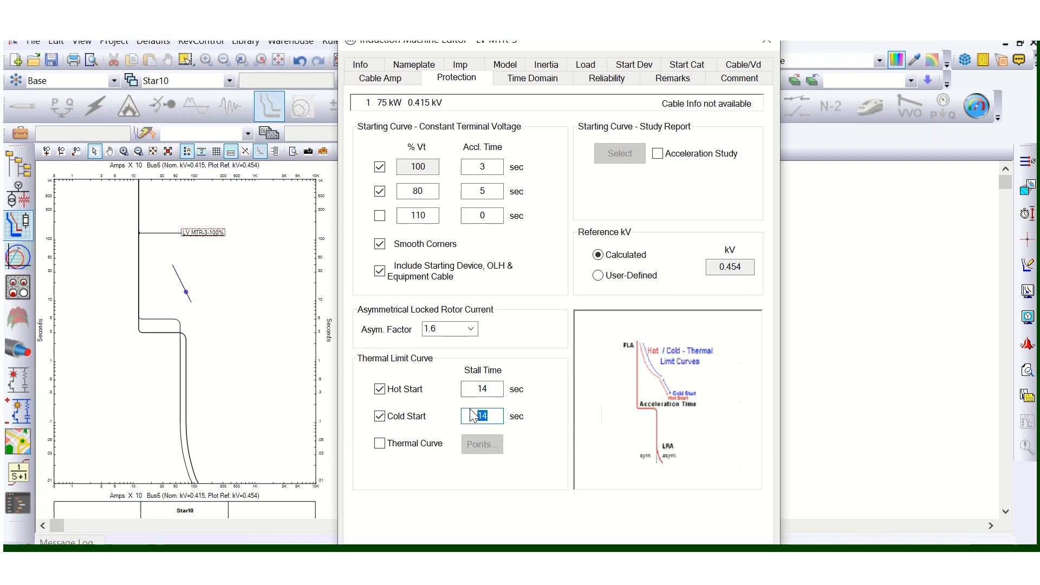
pyautogui.write('16')
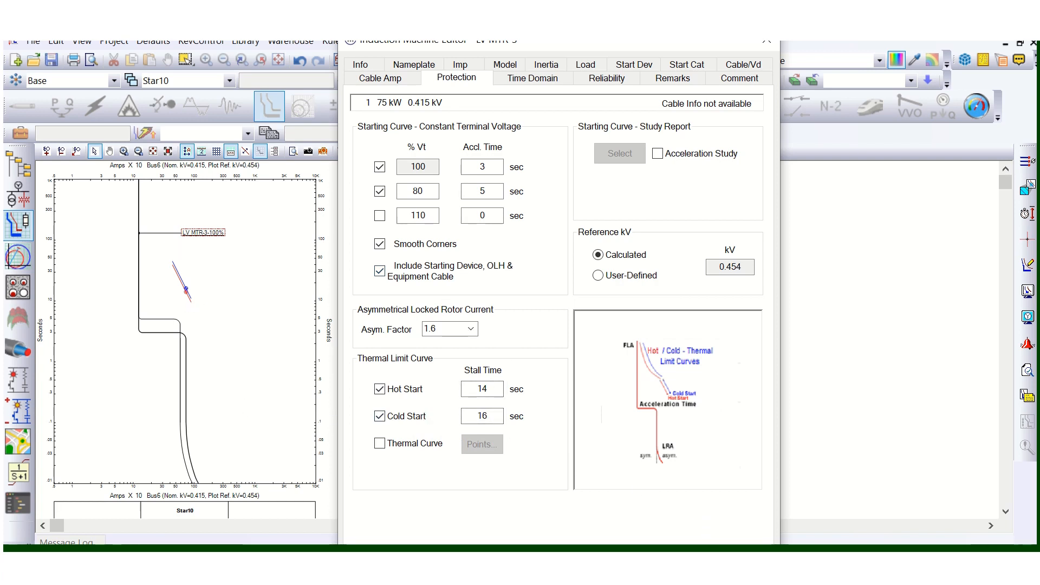
pyautogui.click(686, 563)
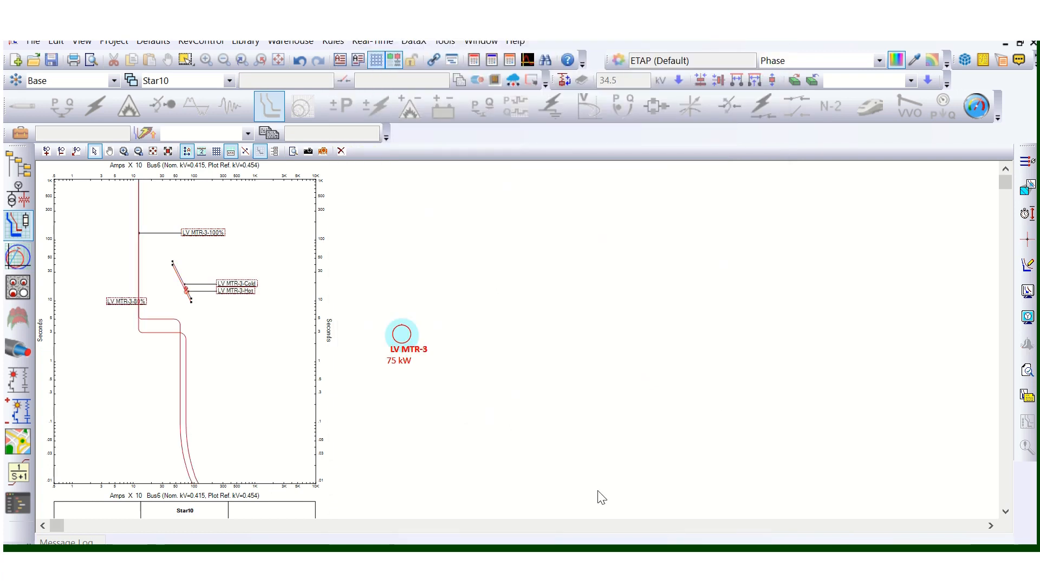
# Move the LV MTR-3-80% label down beside the locked-rotor part of its curve, left of the curve
pyautogui.click(227, 346)
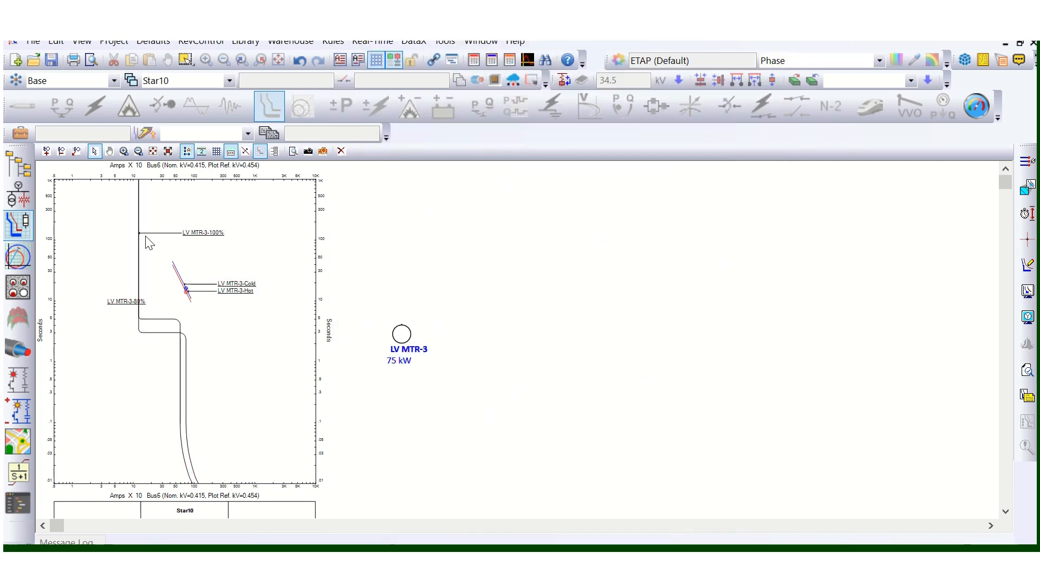
pyautogui.scroll(2, 141, 250)
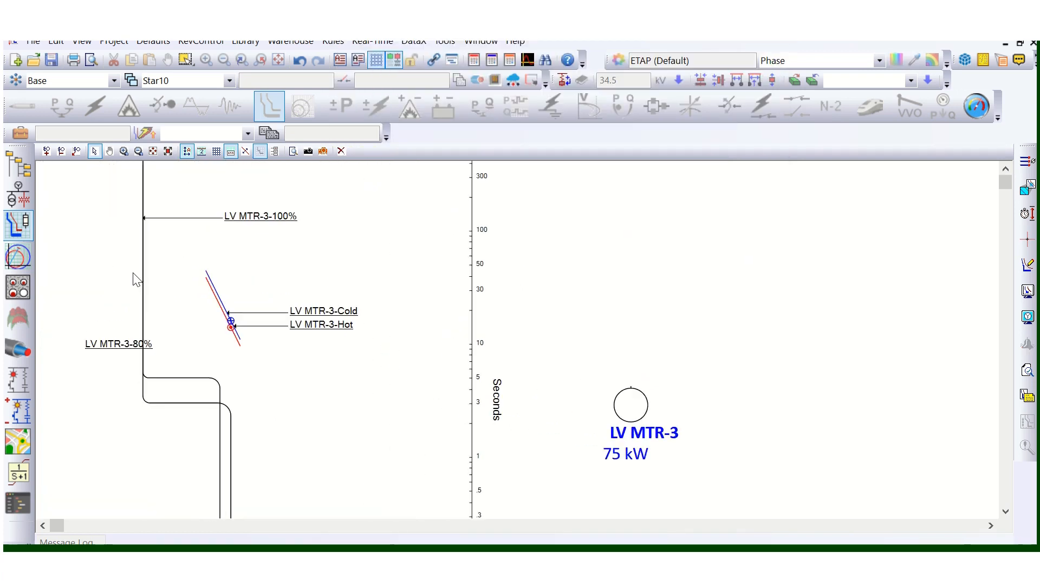
pyautogui.scroll(-1, 238, 279)
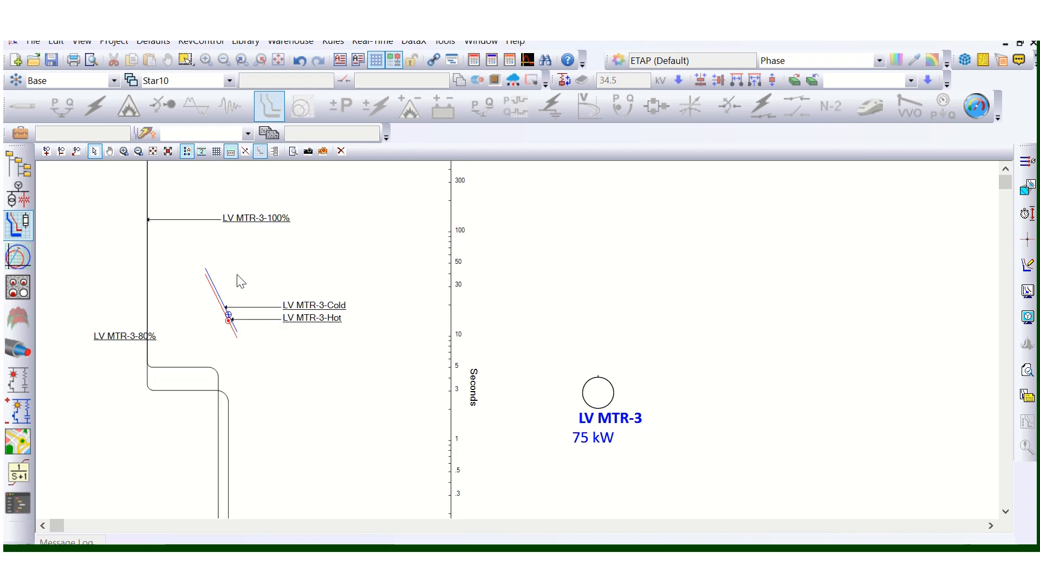
pyautogui.scroll(-1, 238, 277)
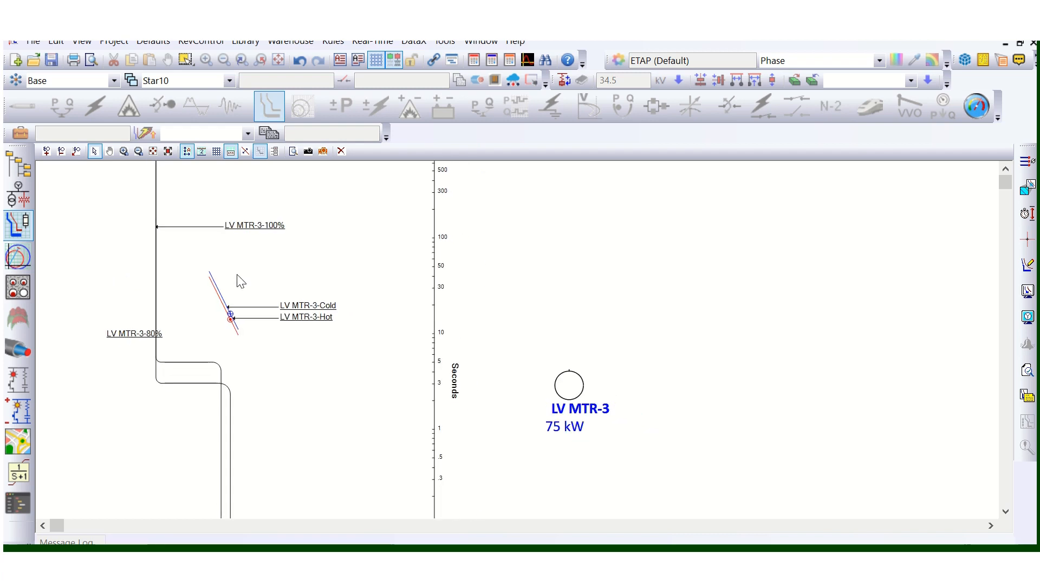
pyautogui.click(219, 368)
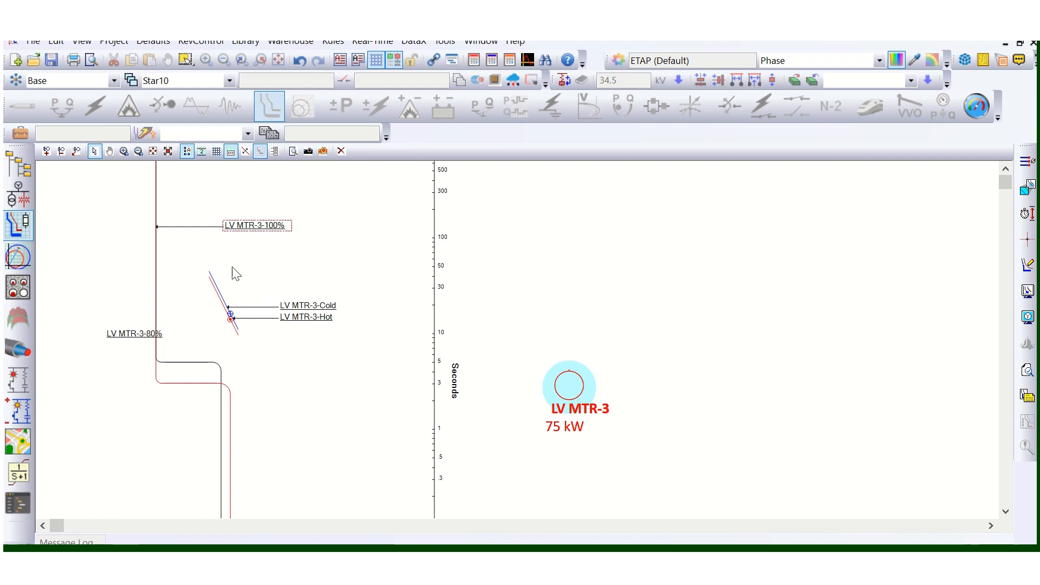
pyautogui.moveTo(132, 328); pyautogui.dragTo(116, 406)
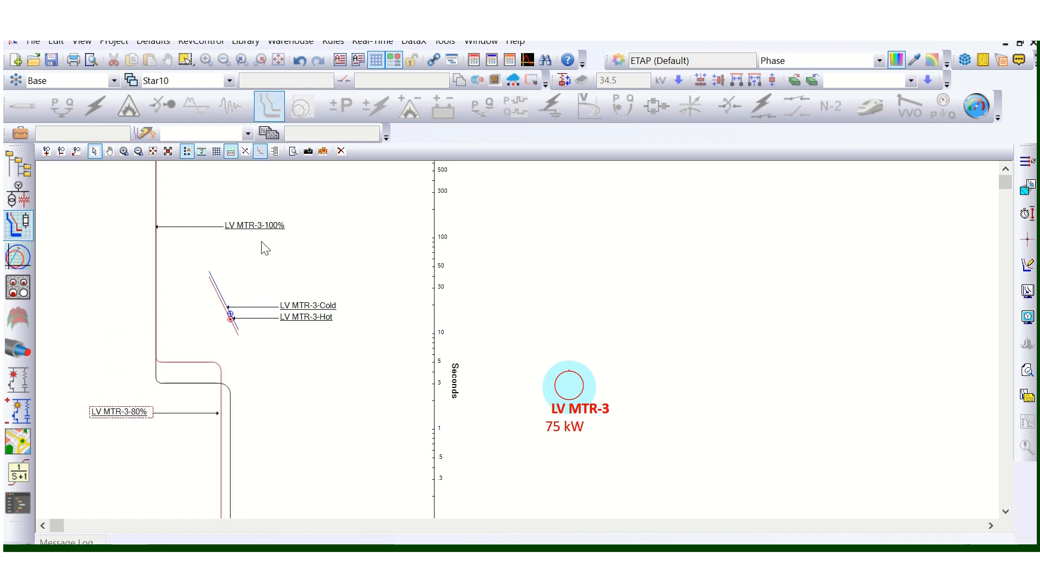
# Open the Star10 plot options and set LV MTR-3's Starting (100% Vst) curve to the blue color, sequence number 3
pyautogui.click(263, 225)
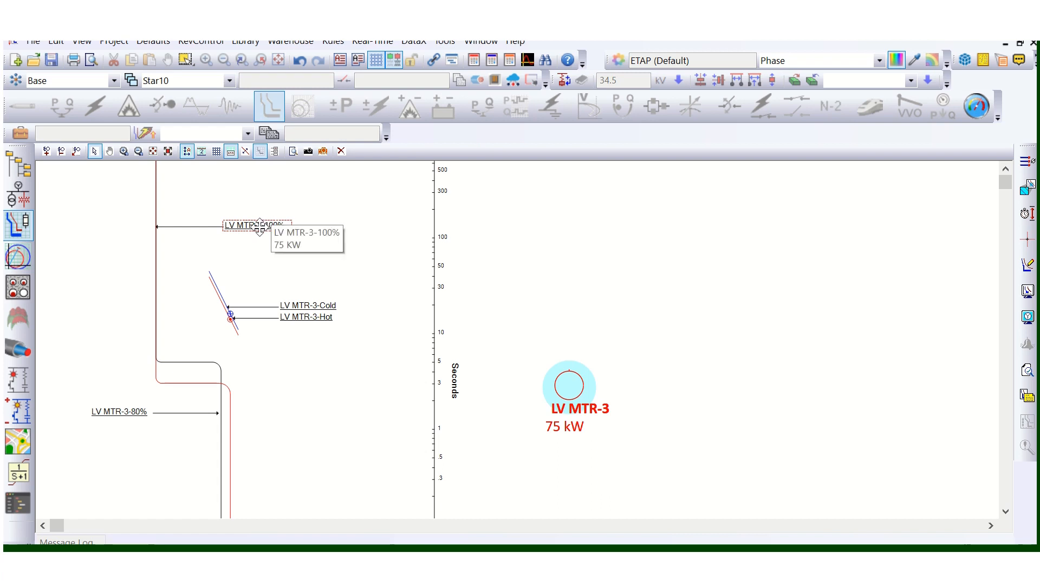
pyautogui.click(333, 219)
pyautogui.doubleClick(329, 214)
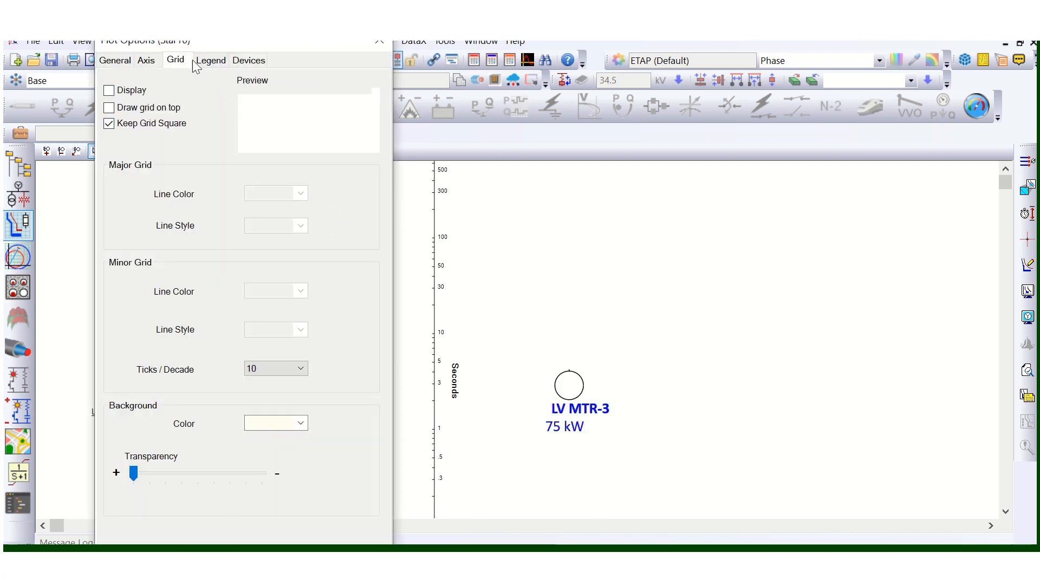
pyautogui.click(248, 60)
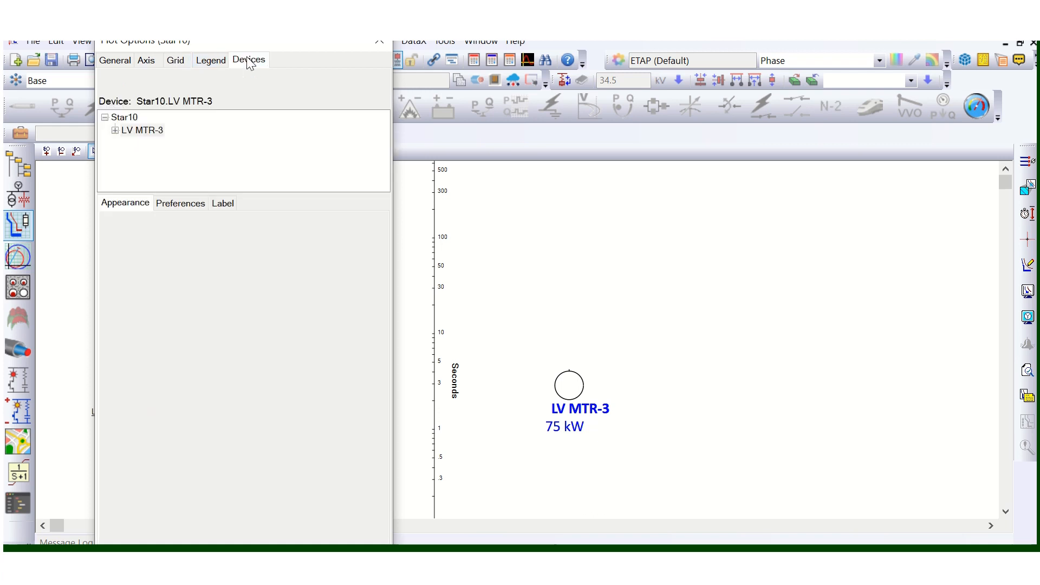
pyautogui.click(116, 130)
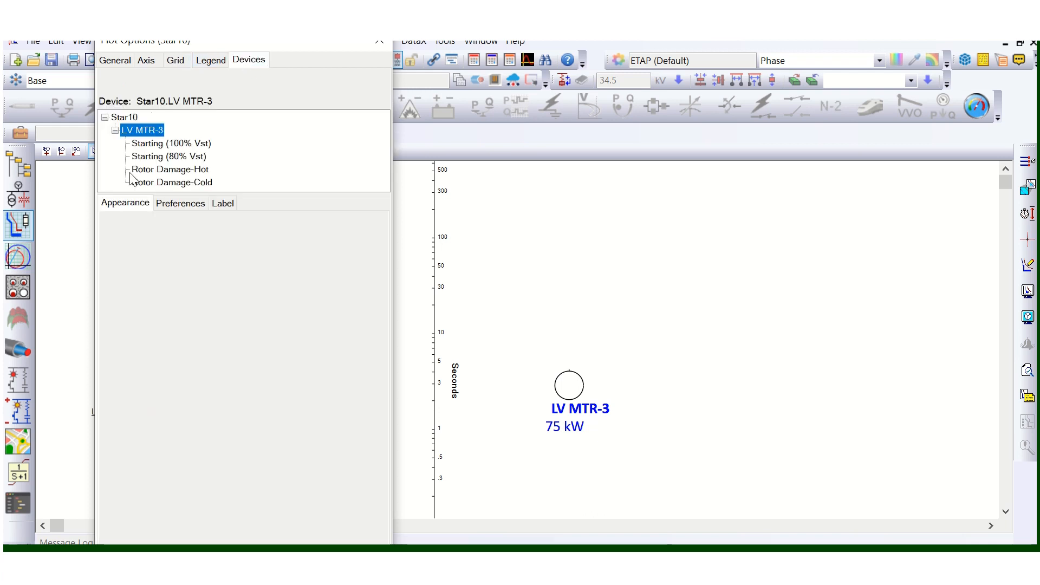
pyautogui.click(167, 144)
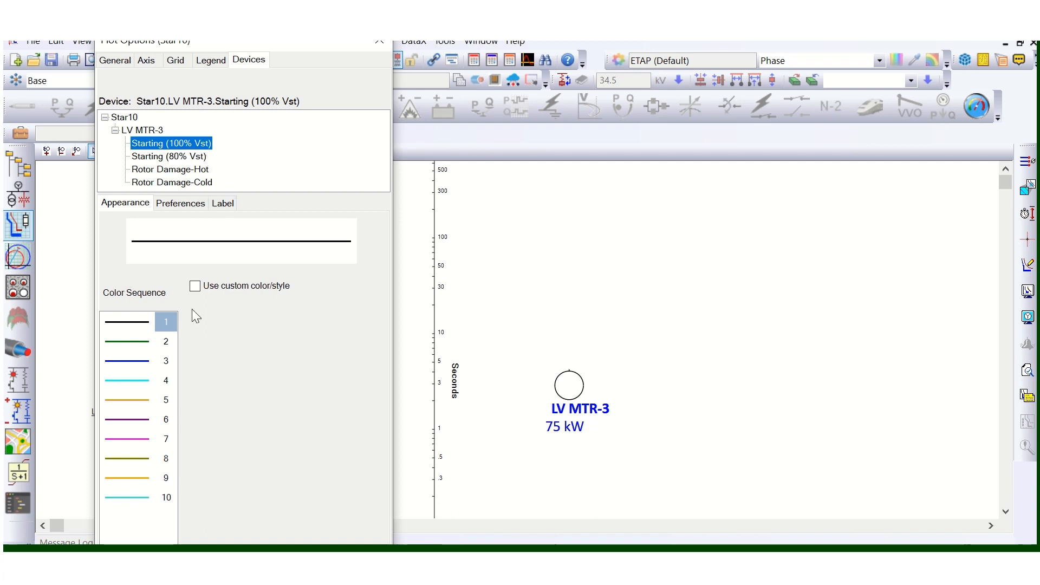
pyautogui.click(142, 362)
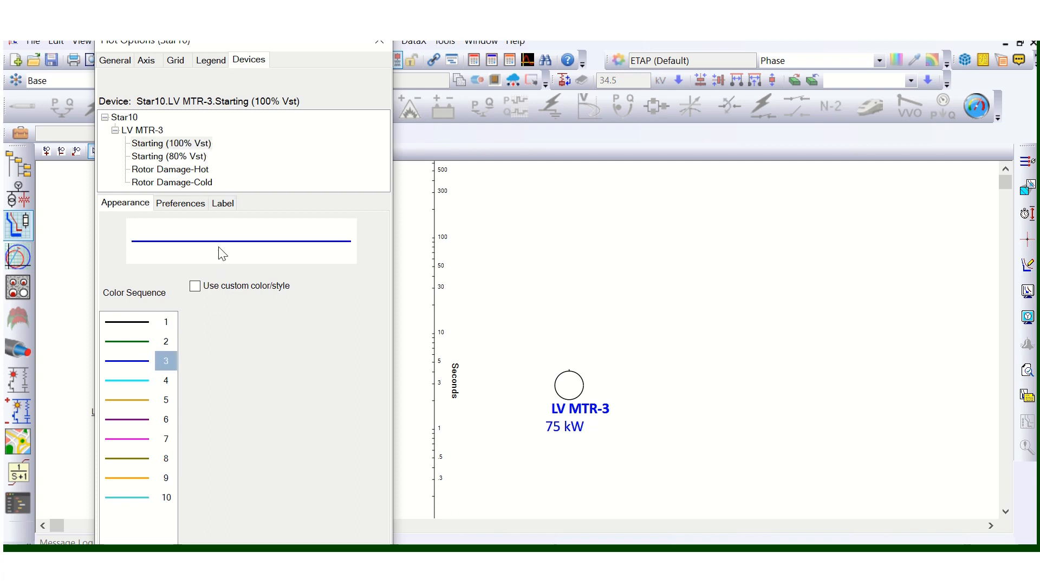
# Enable a custom color and style for the Starting (100% Vst) curve, set its line thickness to 1.4, and apply the plot options
pyautogui.click(195, 286)
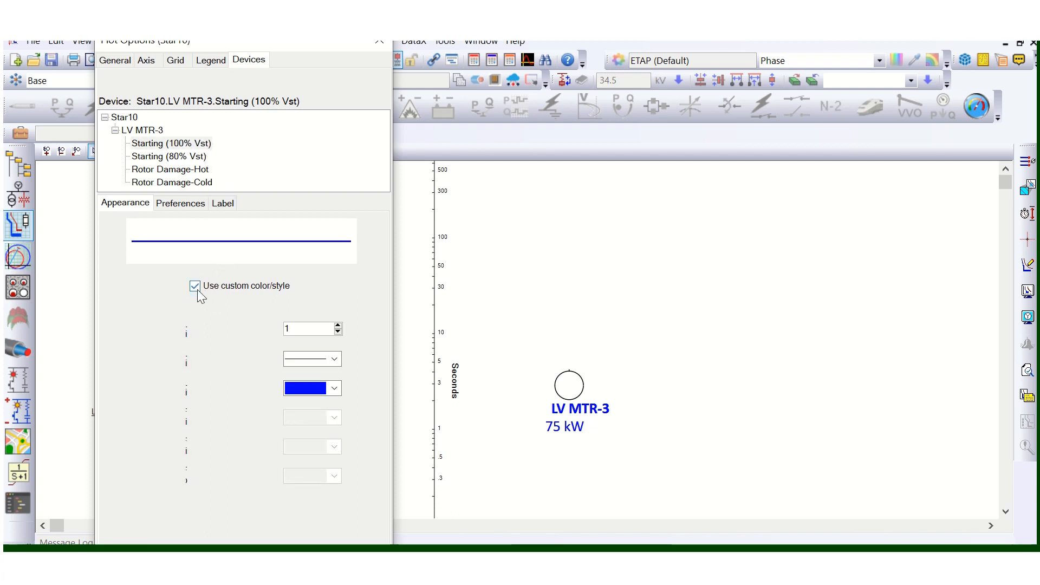
pyautogui.click(338, 325)
pyautogui.click(338, 325)
pyautogui.click(338, 325)
pyautogui.click(338, 325)
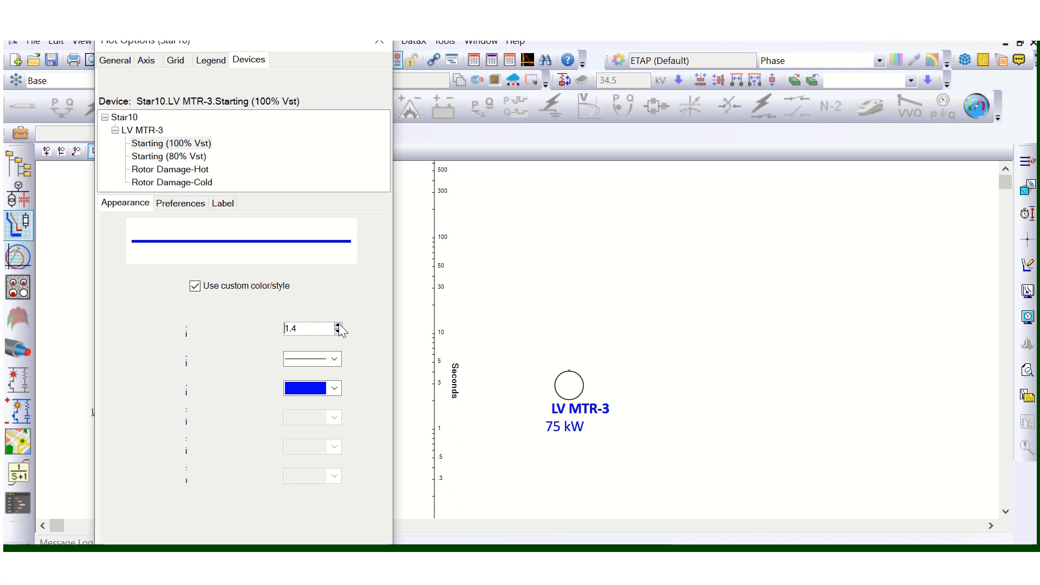
pyautogui.click(327, 538)
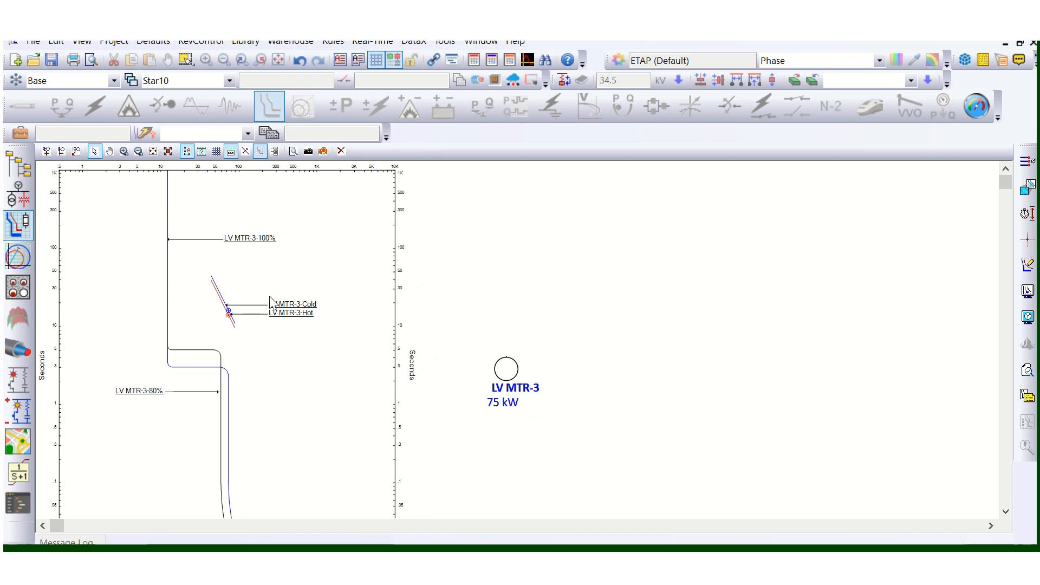
# Examine LV MTR-3's 100% and 80% starting curves against its hot and cold thermal limits over the full plot
pyautogui.scroll(-2, 271, 307)
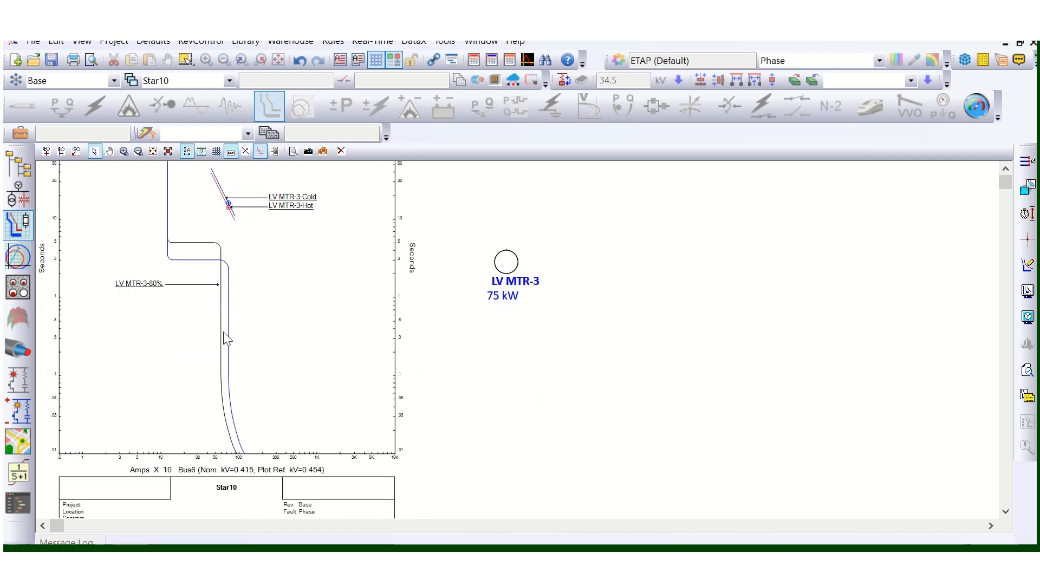
pyautogui.scroll(1, 226, 333)
pyautogui.scroll(1, 240, 260)
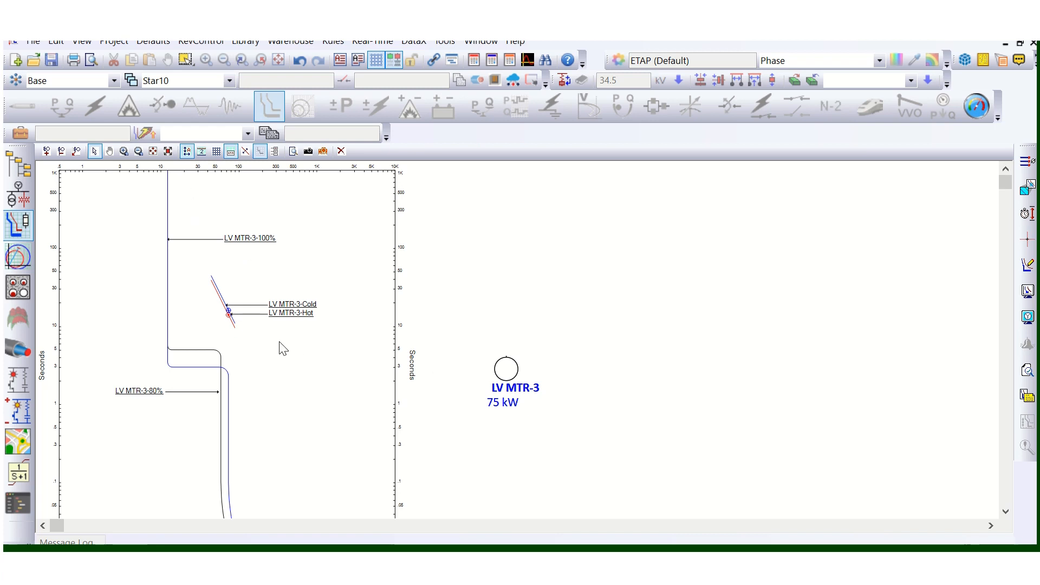
pyautogui.scroll(-1, 275, 345)
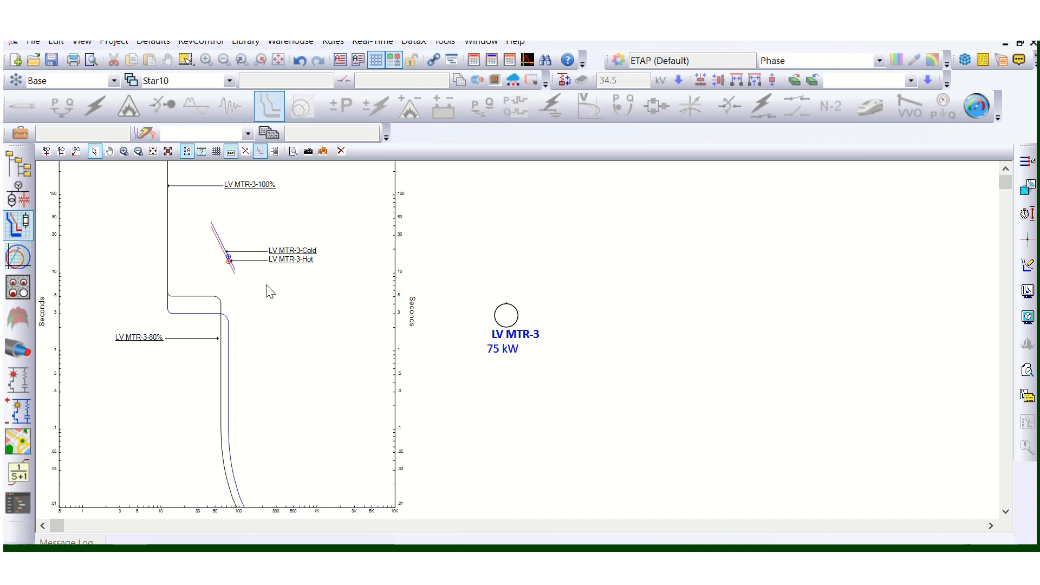
pyautogui.scroll(1, 213, 260)
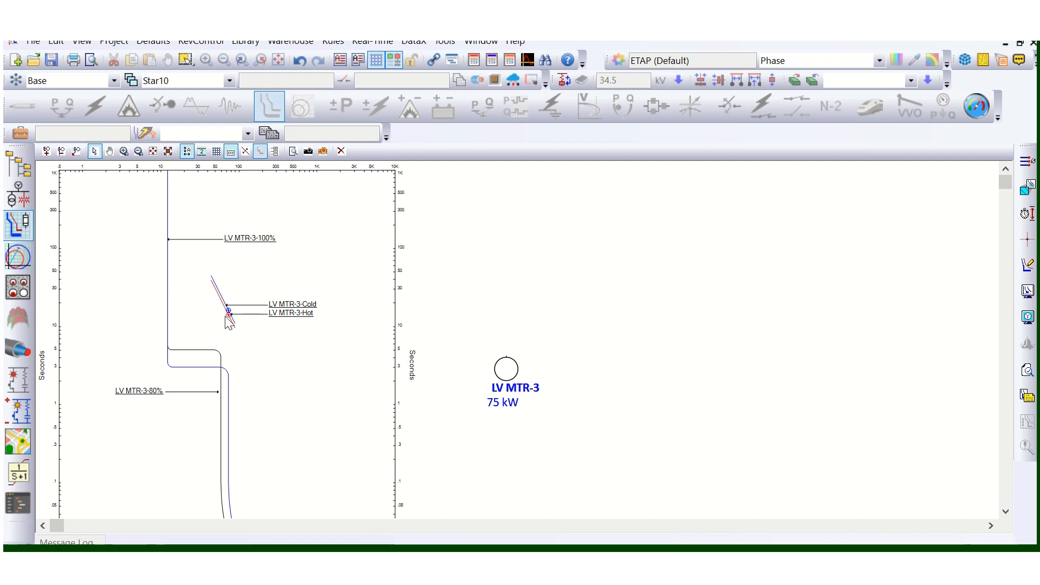
pyautogui.scroll(-2, 251, 367)
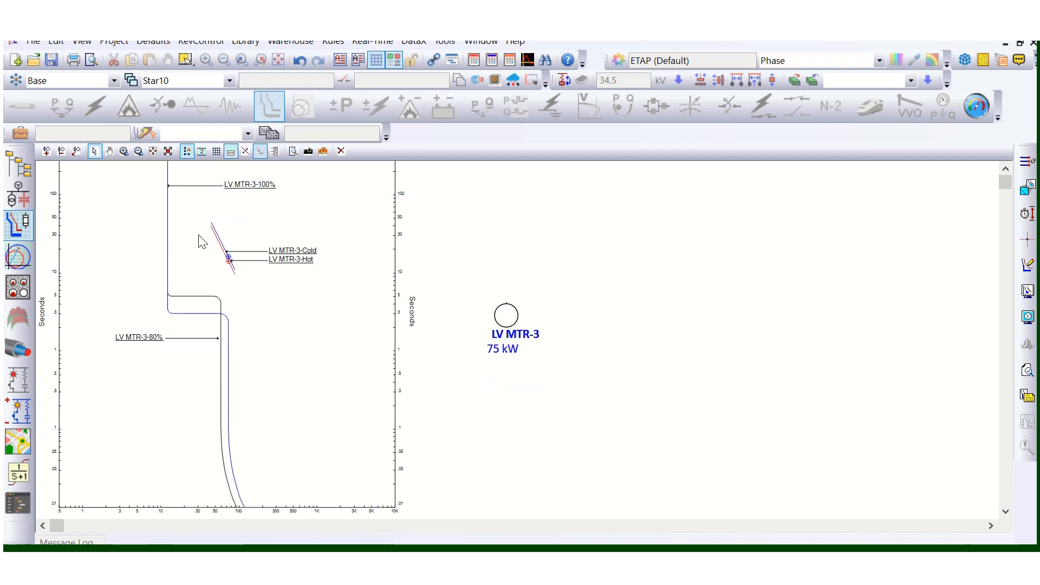
pyautogui.scroll(2, 242, 363)
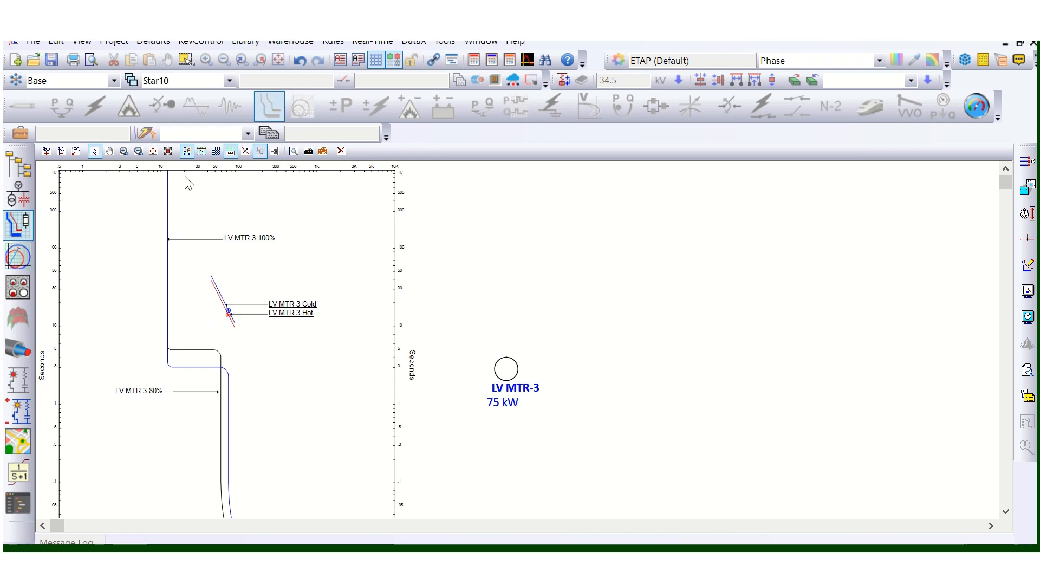
pyautogui.scroll(-2, 194, 316)
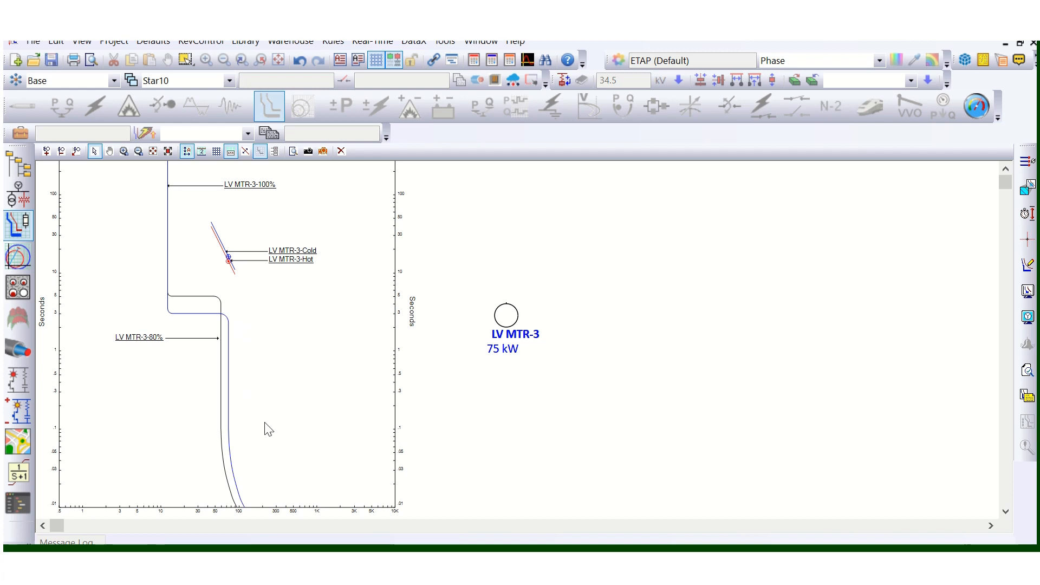
pyautogui.scroll(-1, 265, 424)
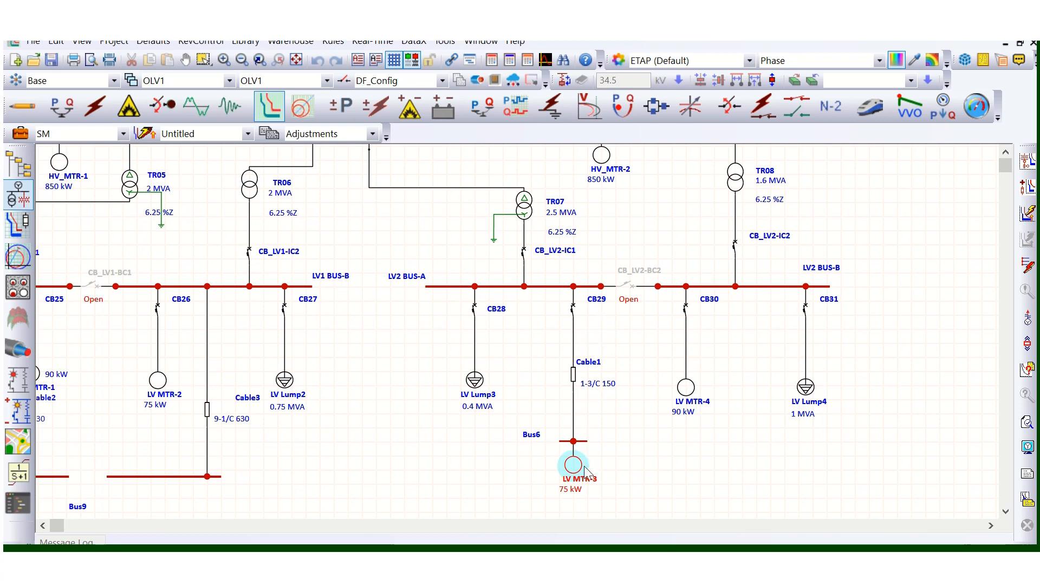
# Review the ratings of breaker CB29, which feeds LV MTR-3, on the one-line diagram and close its editor
pyautogui.click(574, 313)
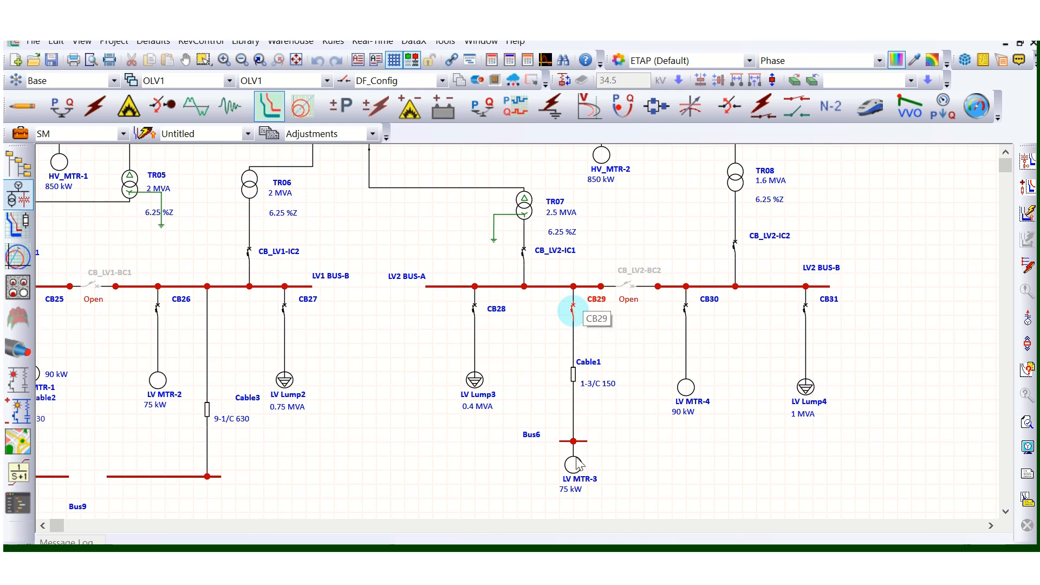
pyautogui.doubleClick(575, 319)
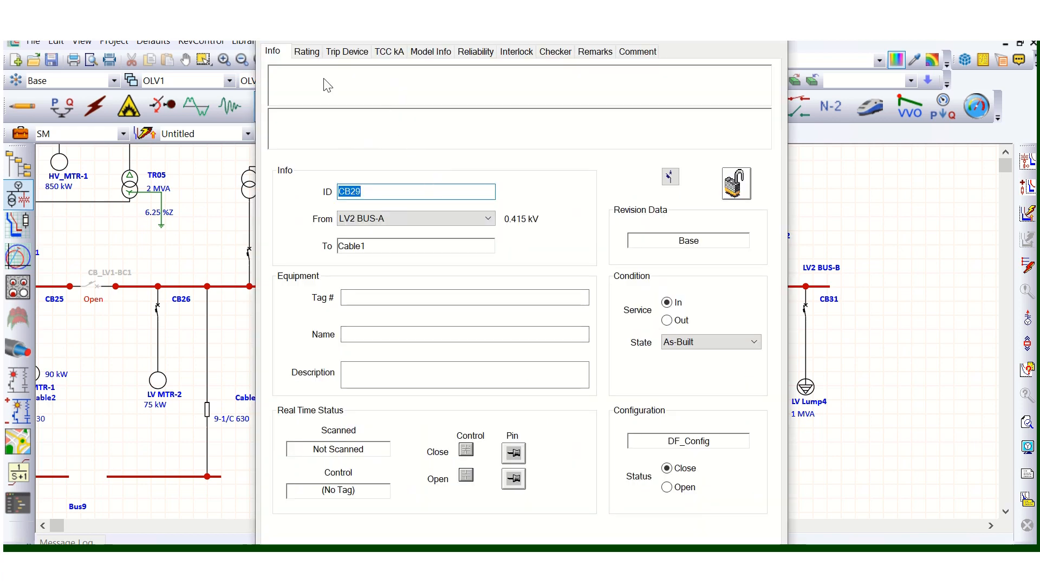
pyautogui.click(308, 52)
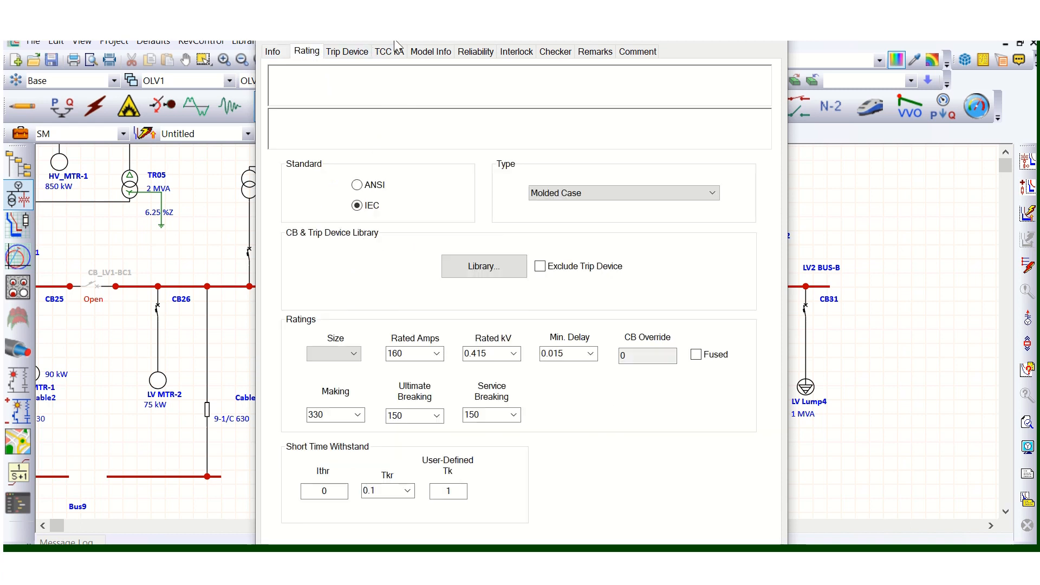
pyautogui.moveTo(330, 31); pyautogui.dragTo(127, 35)
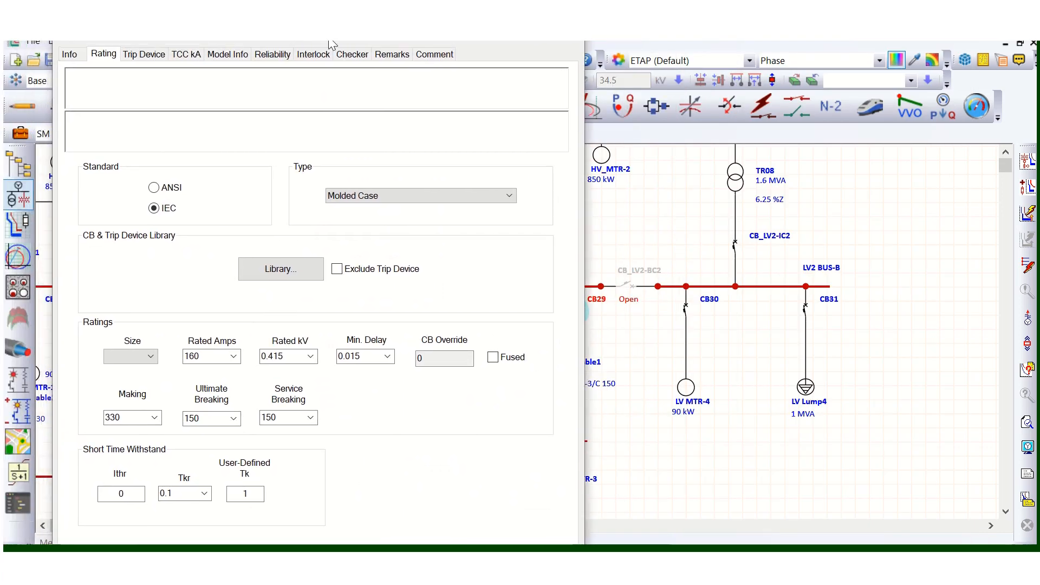
pyautogui.click(571, 28)
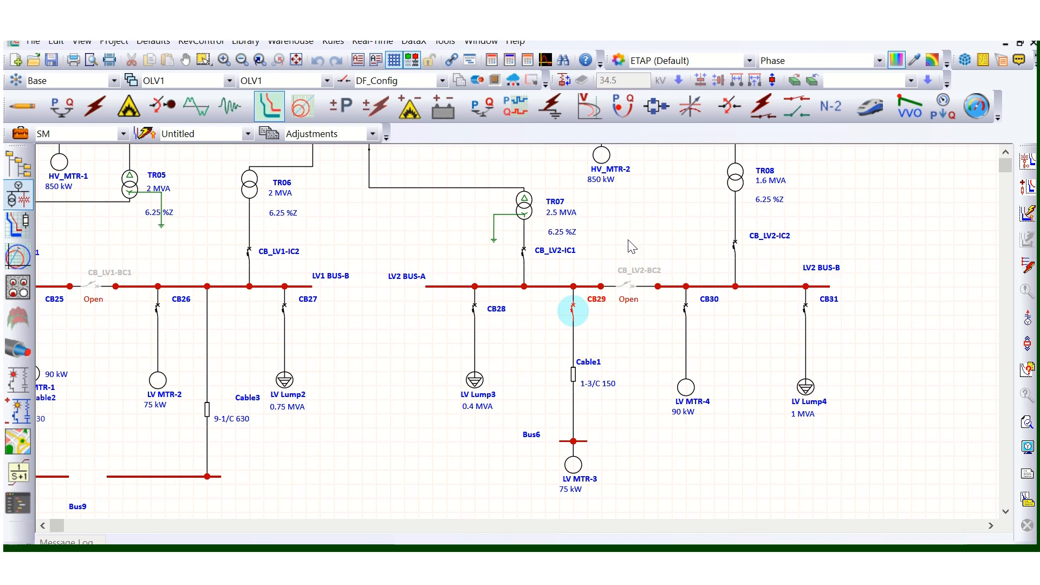
# Check LV MTR-3's full-load current and locked-rotor current in its properties, and close the editor
pyautogui.moveTo(630, 245); pyautogui.dragTo(406, 242)
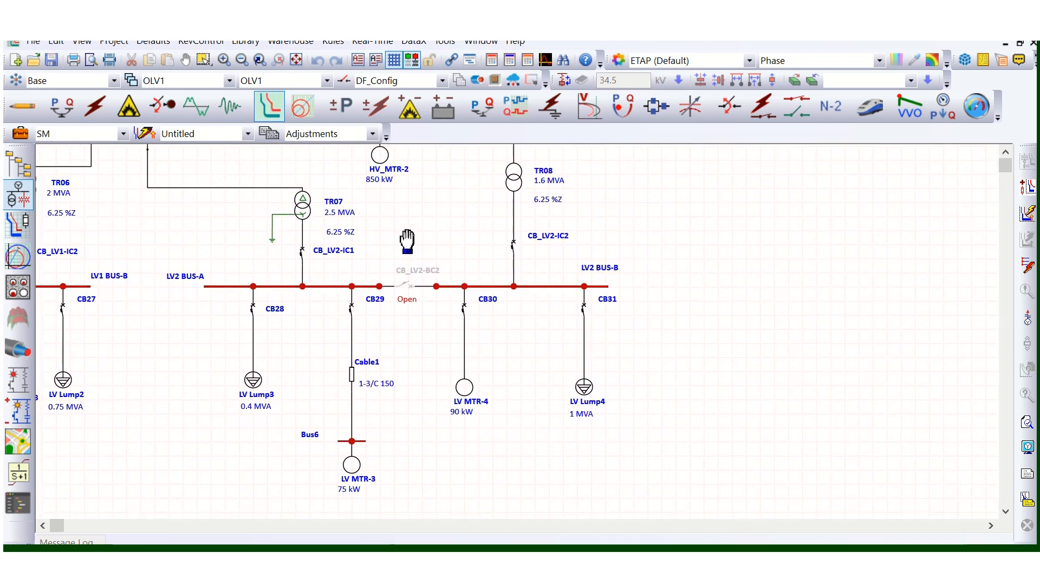
pyautogui.click(349, 467)
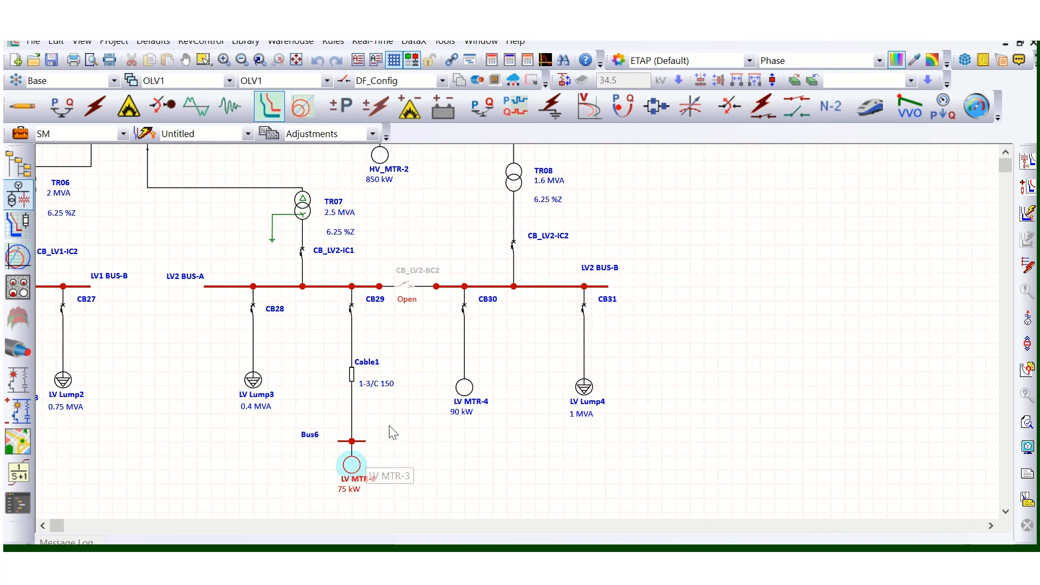
pyautogui.click(376, 64)
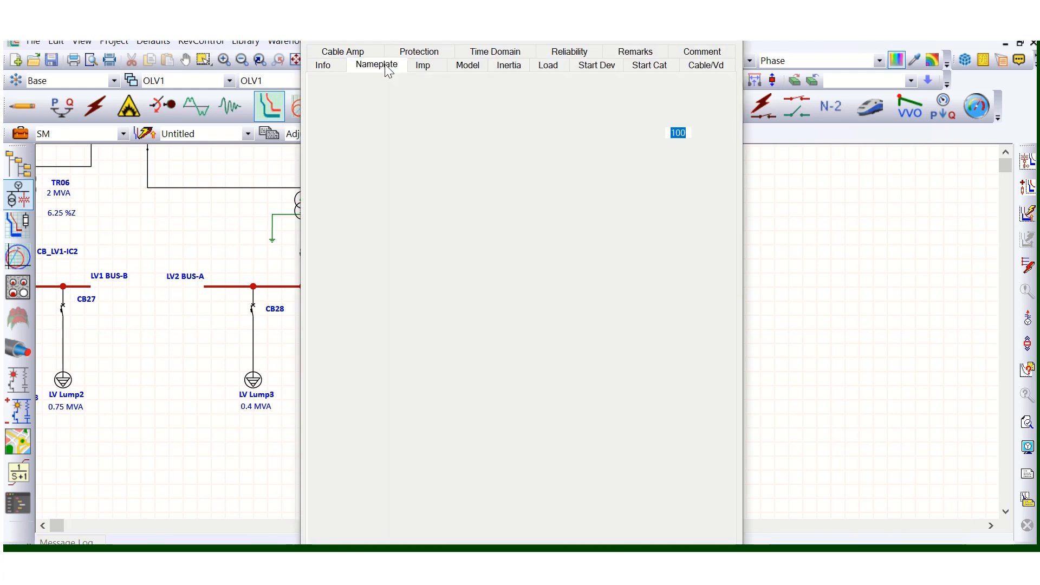
pyautogui.moveTo(453, 177); pyautogui.dragTo(423, 177)
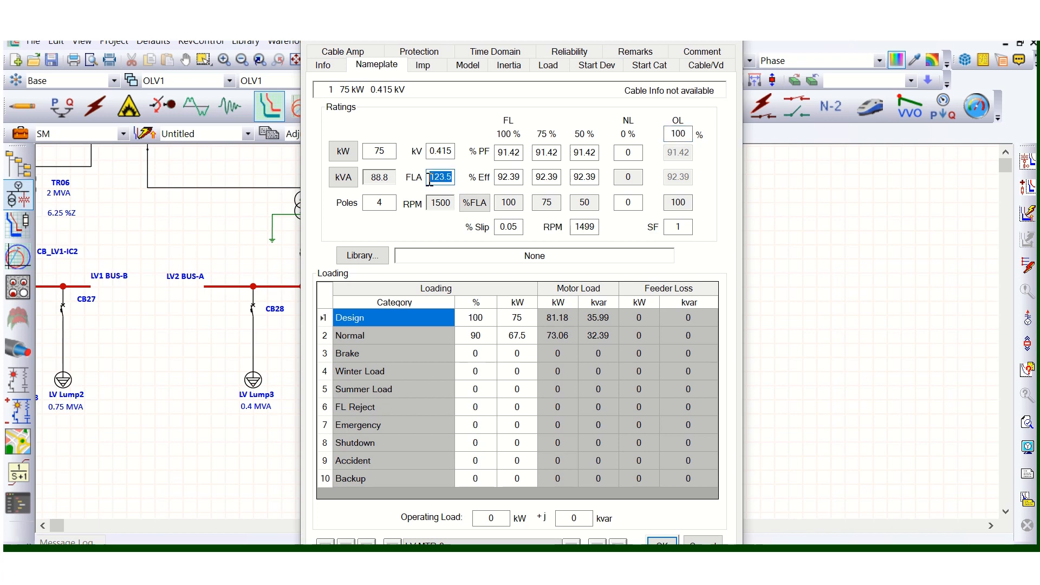
pyautogui.click(423, 65)
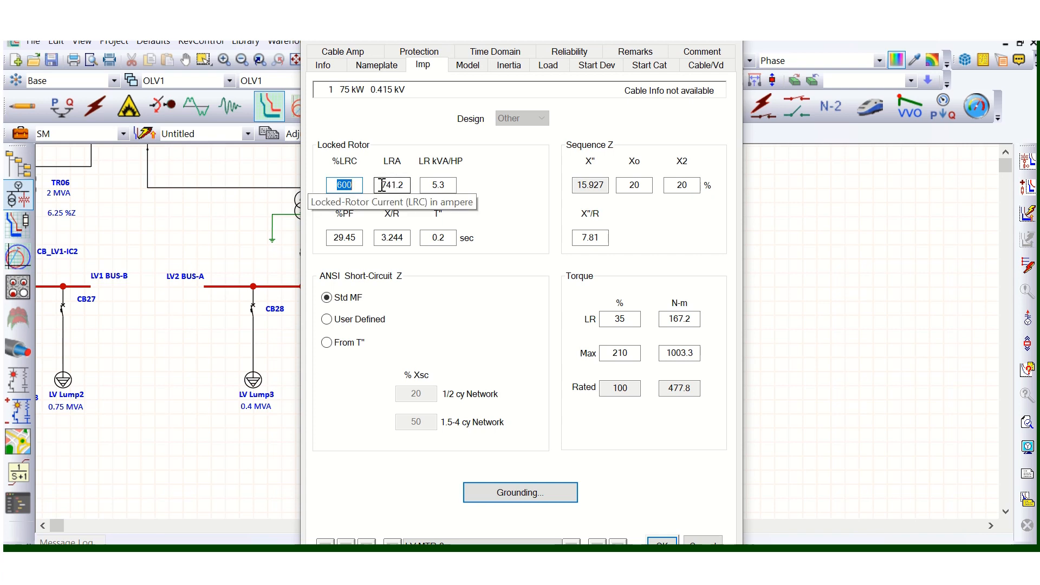
pyautogui.click(401, 185)
pyautogui.click(406, 186)
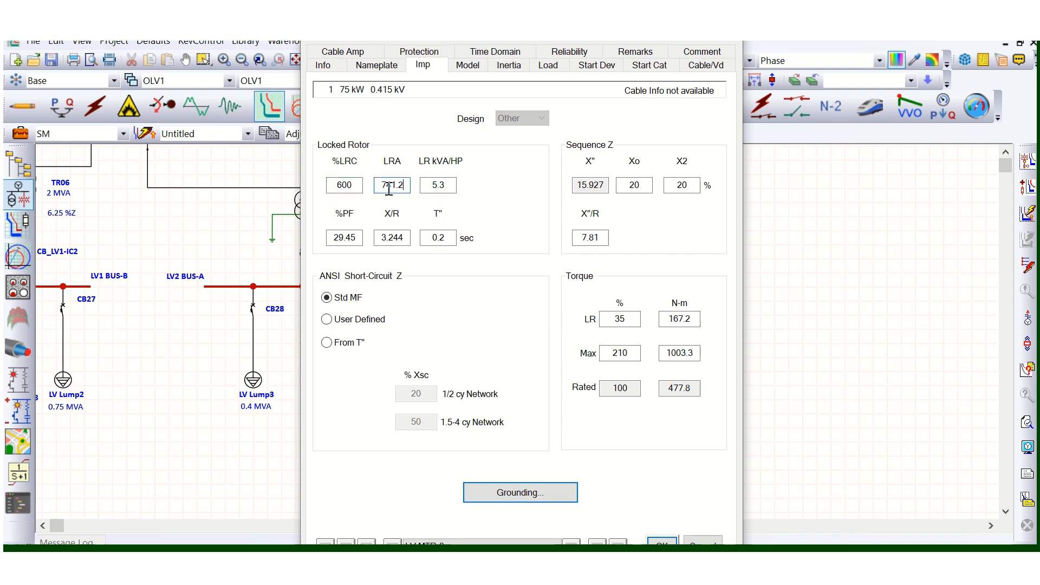
pyautogui.moveTo(382, 186); pyautogui.dragTo(406, 186)
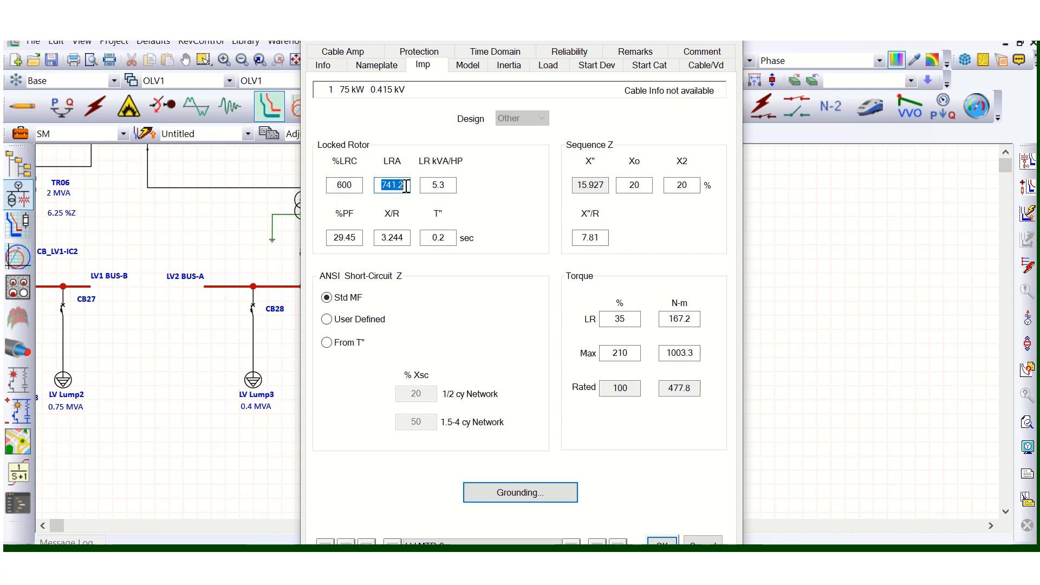
pyautogui.click(393, 67)
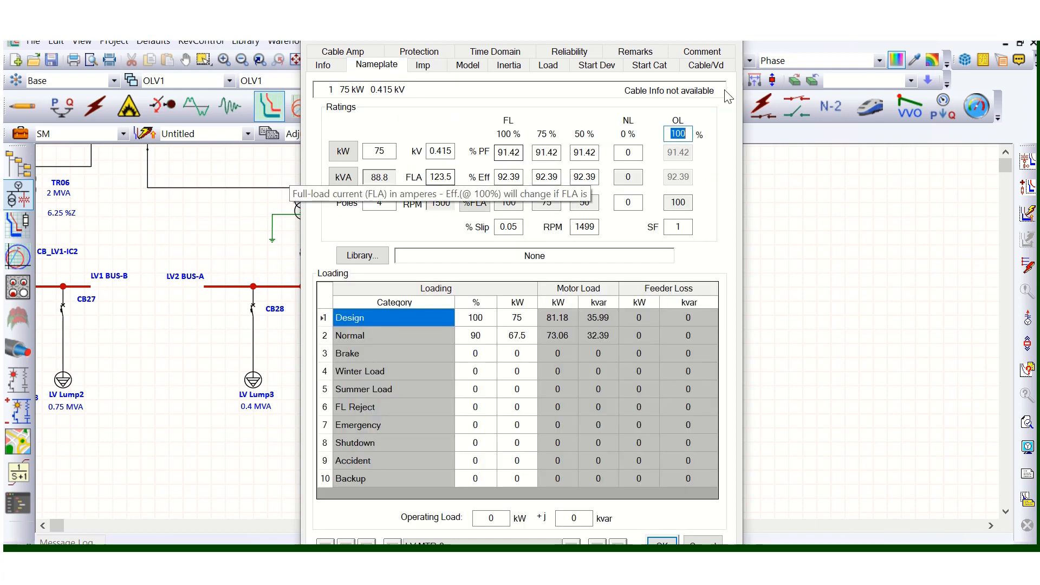
pyautogui.click(730, 29)
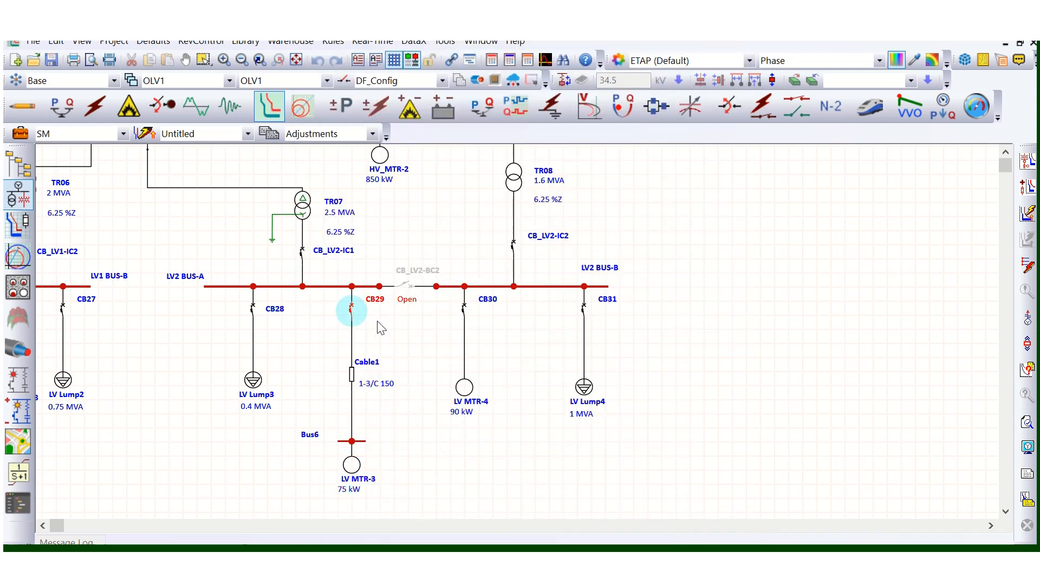
# Open the rating properties of breaker CB29 and choose Molded Case as its type
pyautogui.doubleClick(353, 309)
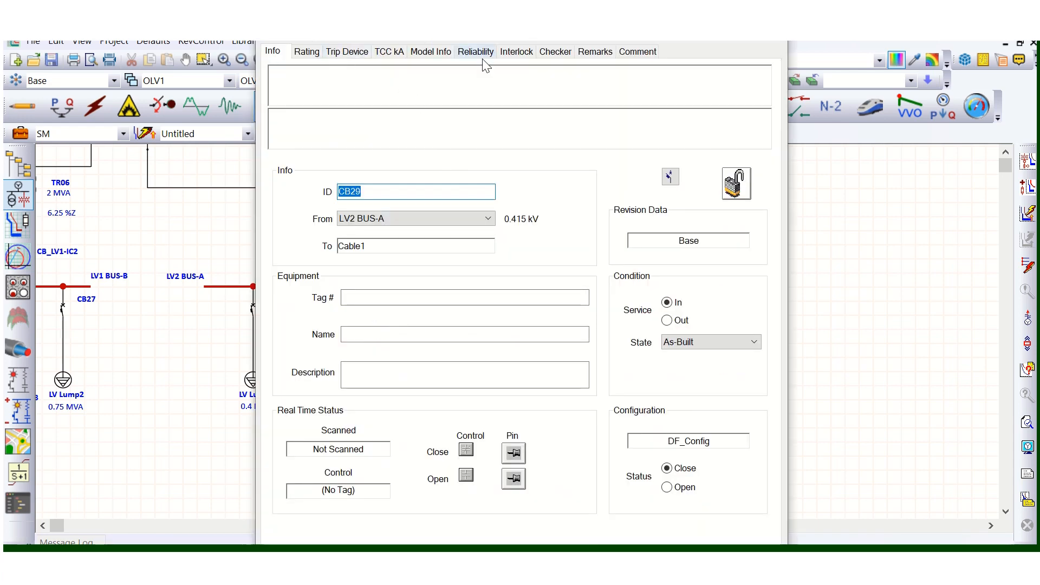
pyautogui.click(317, 53)
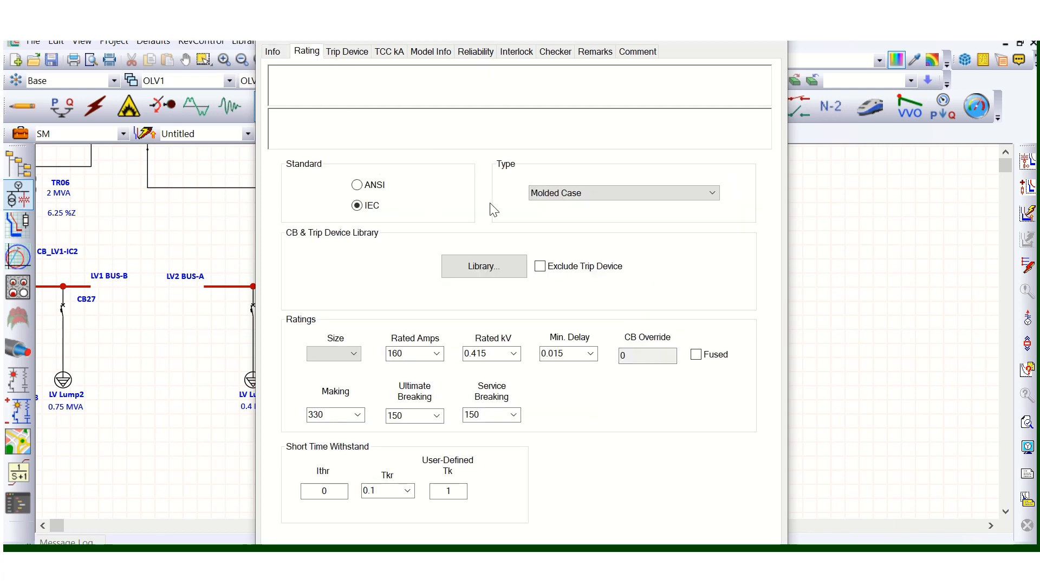
pyautogui.click(575, 193)
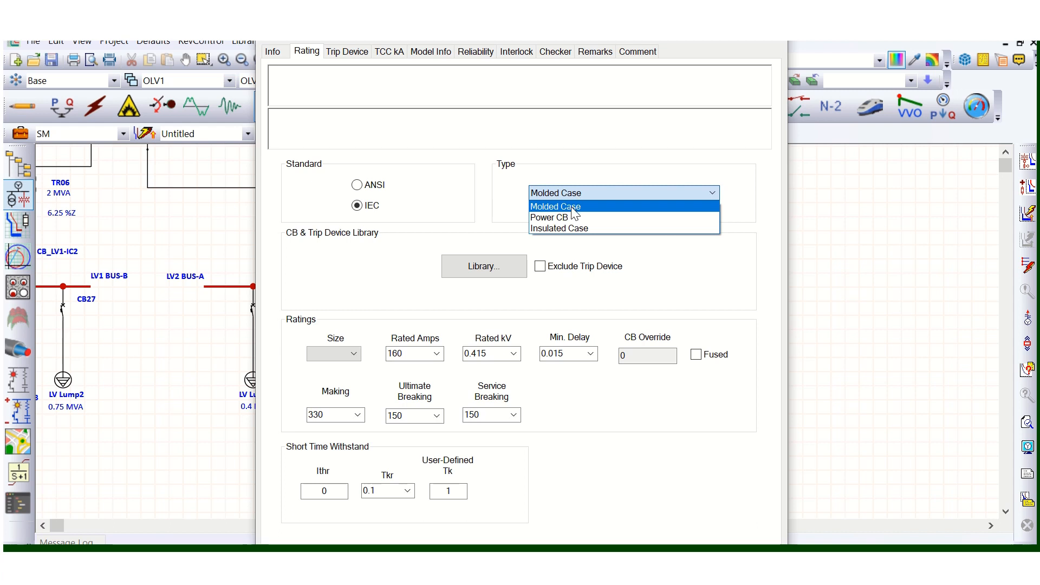
pyautogui.click(574, 210)
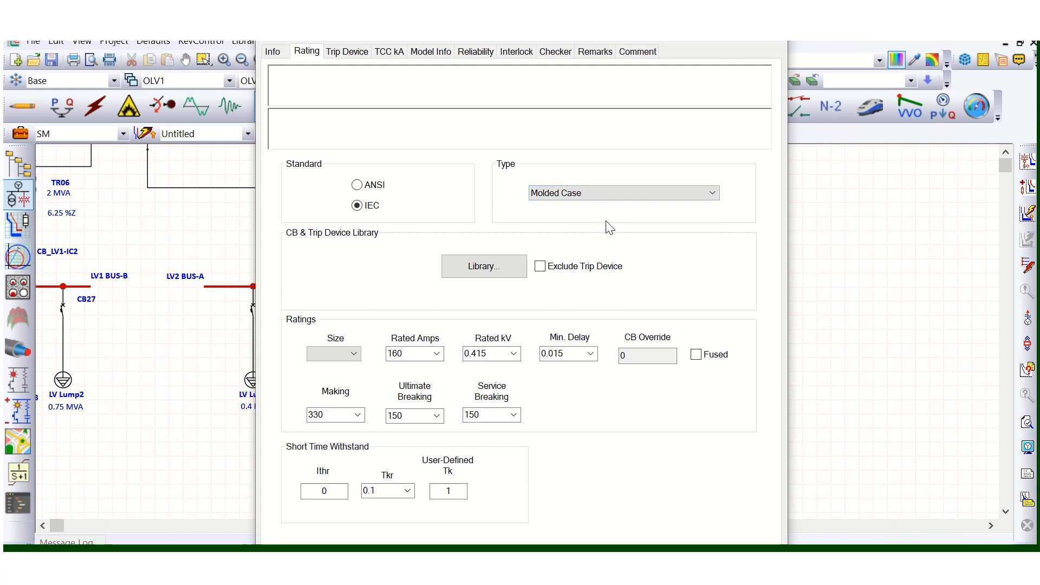
# From the breaker library, choose the ABB XT4-V (160 A) 3-pole molded case model at 0.415 kV with size 160 for CB29
pyautogui.click(491, 267)
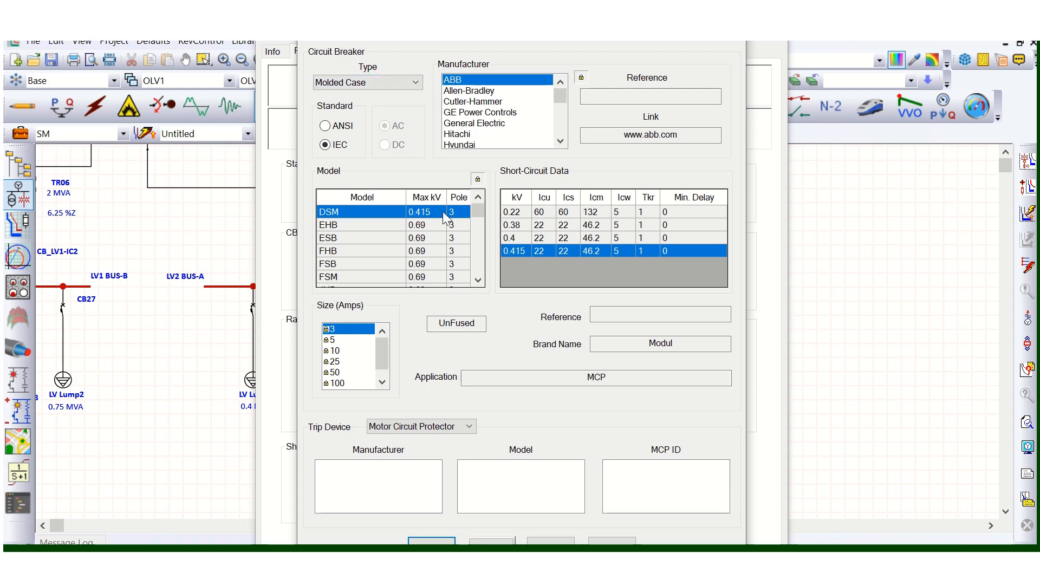
pyautogui.scroll(-10, 380, 228)
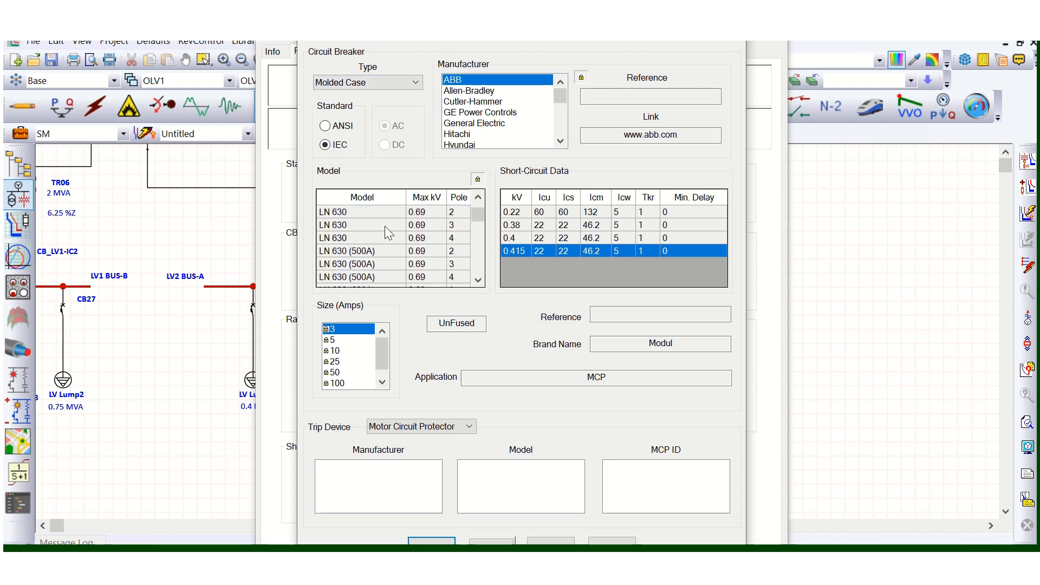
pyautogui.moveTo(473, 215); pyautogui.dragTo(471, 264)
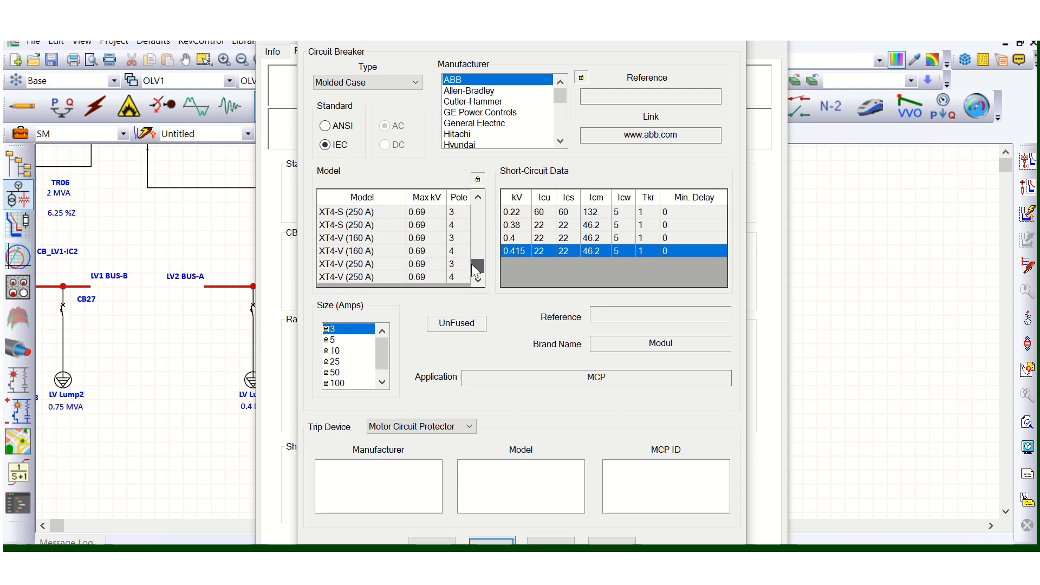
pyautogui.click(358, 252)
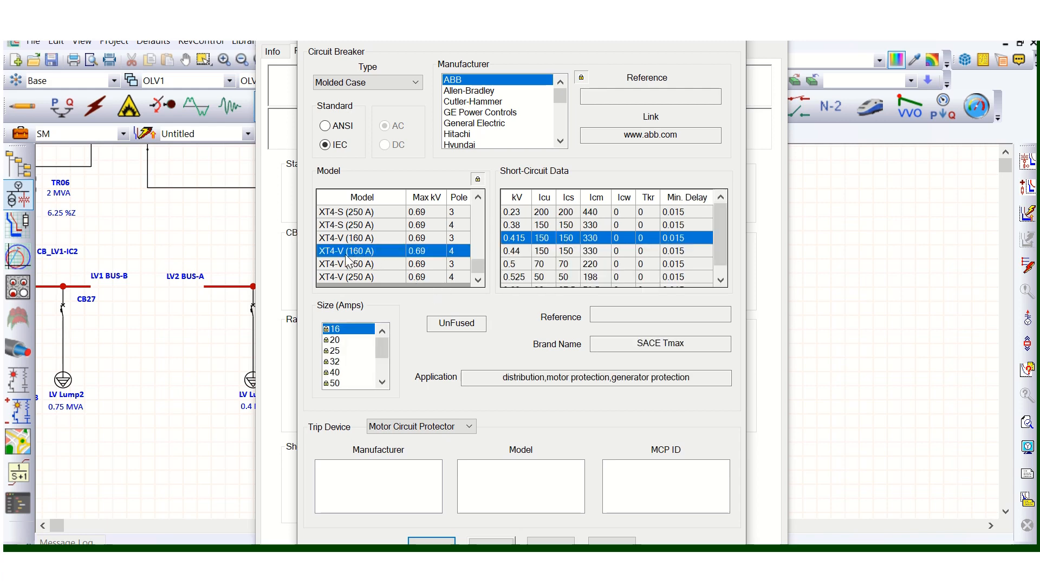
pyautogui.click(385, 238)
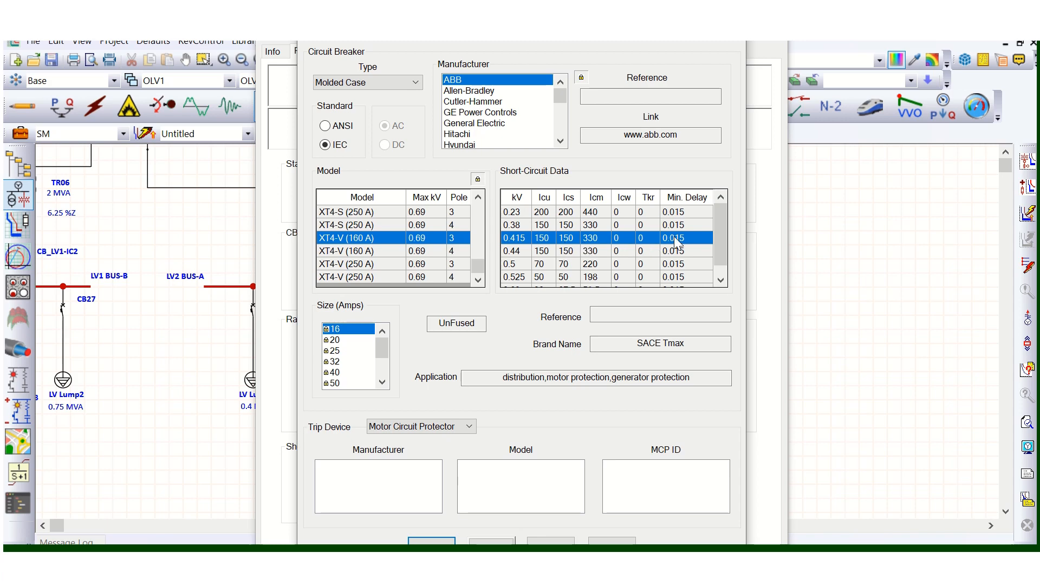
pyautogui.scroll(-5, 353, 358)
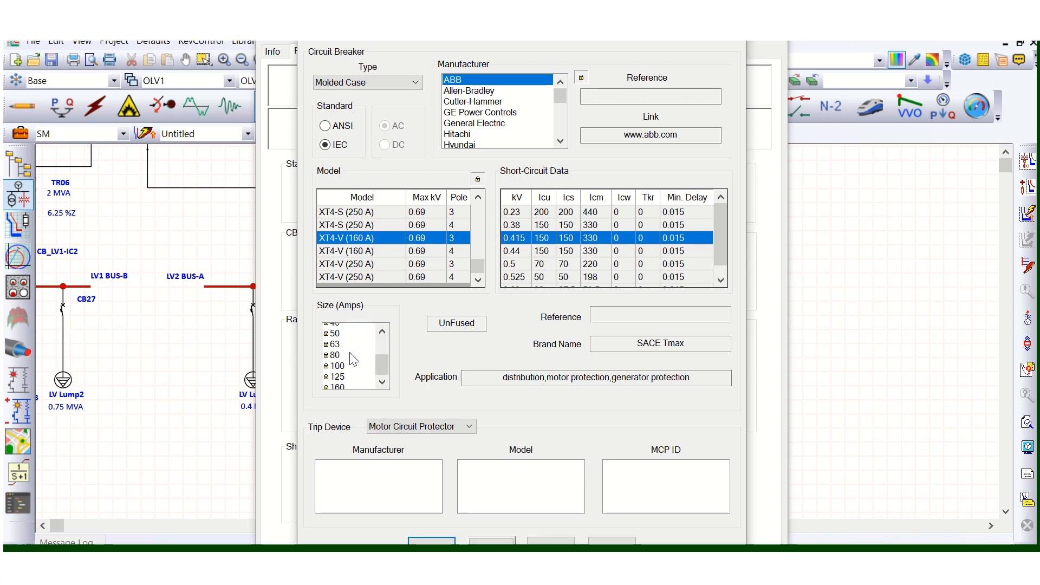
pyautogui.click(341, 383)
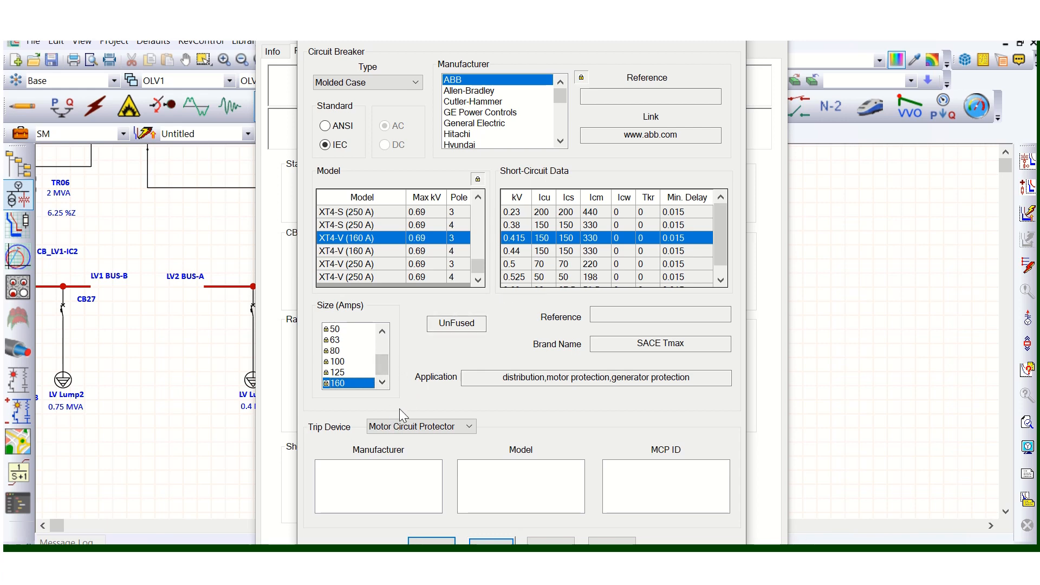
# Choose a Solid State Trip device of model Ekip LSIG (Electronic XT4) for CB29 and confirm the library selection
pyautogui.click(395, 428)
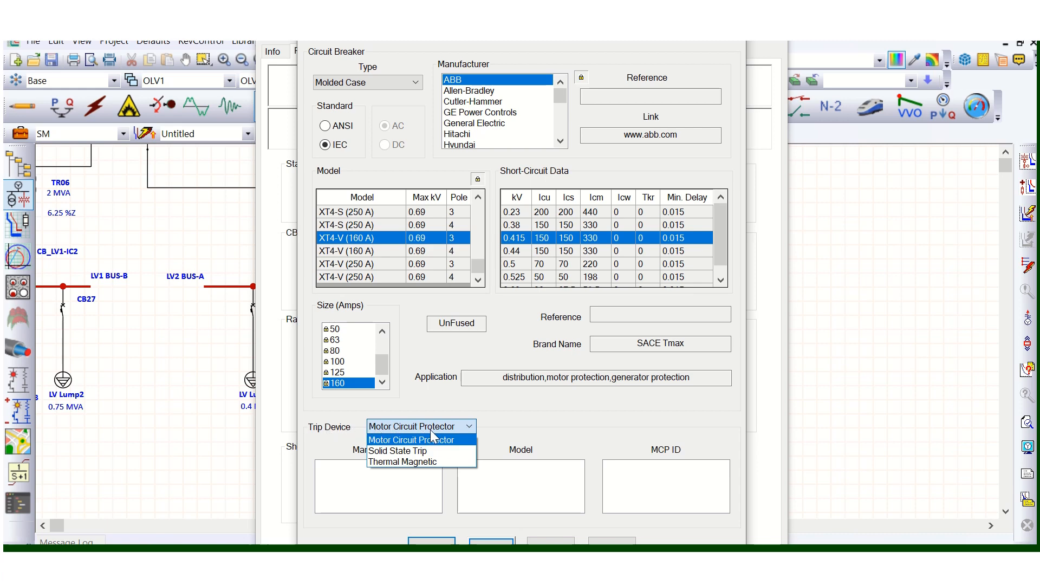
pyautogui.click(404, 450)
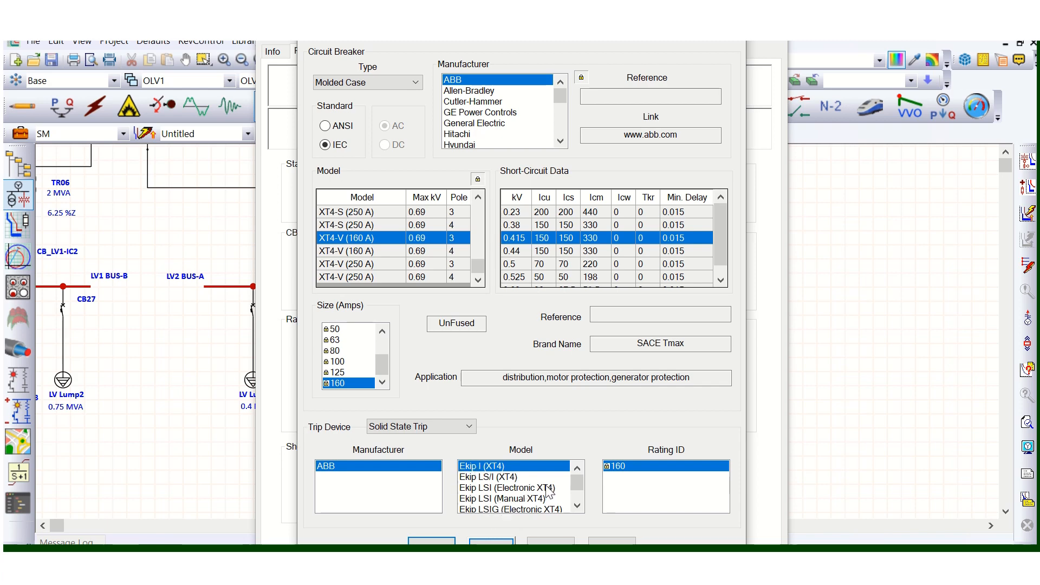
pyautogui.scroll(-2, 550, 491)
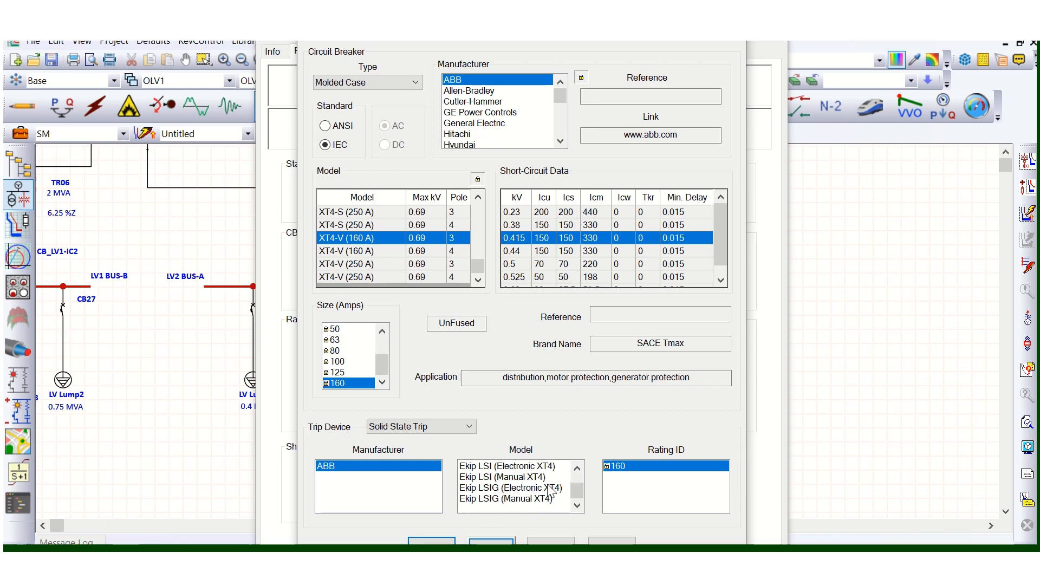
pyautogui.scroll(2, 543, 493)
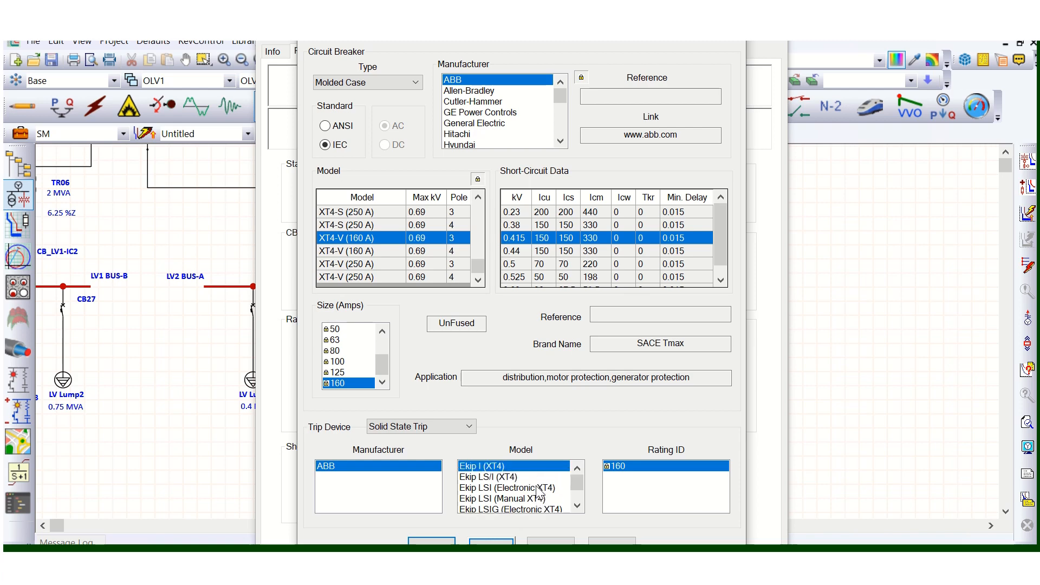
pyautogui.scroll(-2, 536, 493)
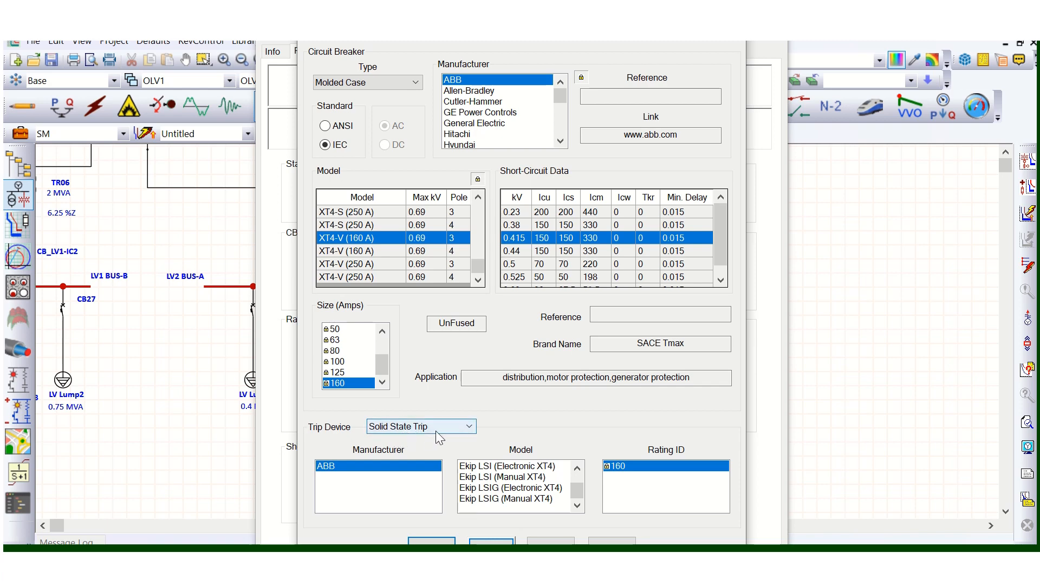
pyautogui.click(530, 491)
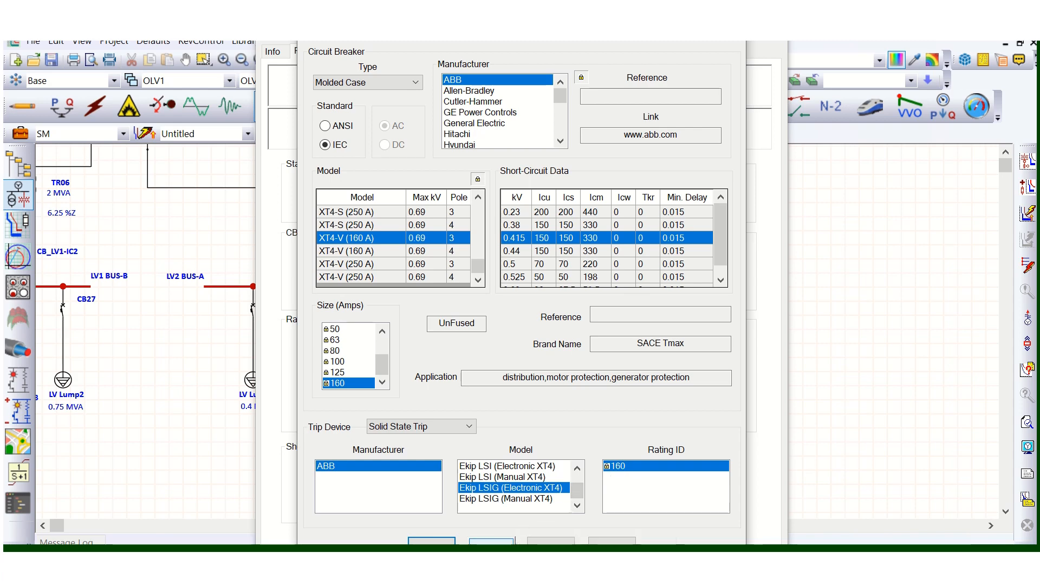
pyautogui.click(492, 543)
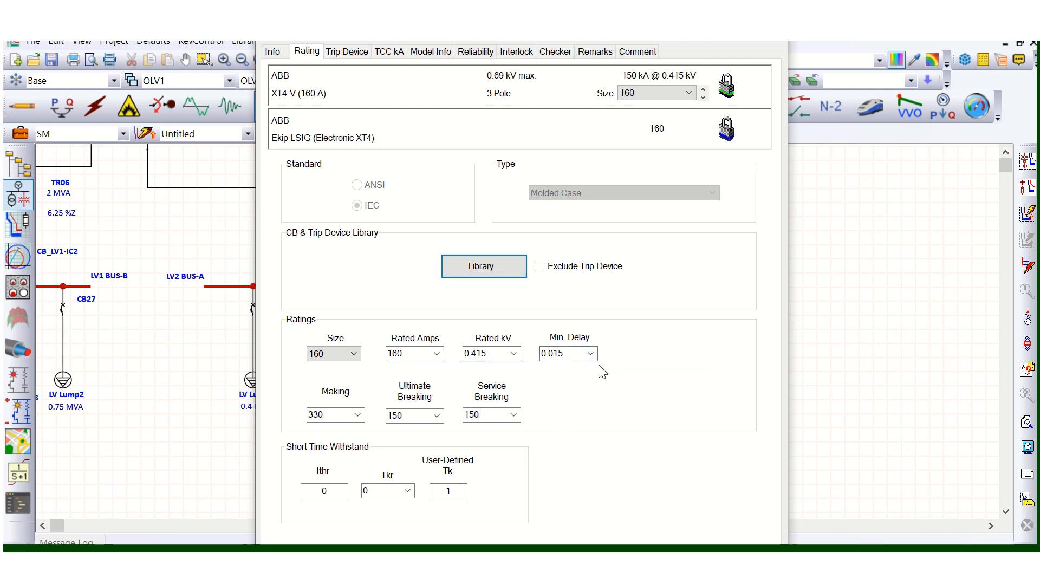
# Check the sensor ID among CB29's trip device settings, disable the Ground element, and return to the phase settings
pyautogui.click(345, 54)
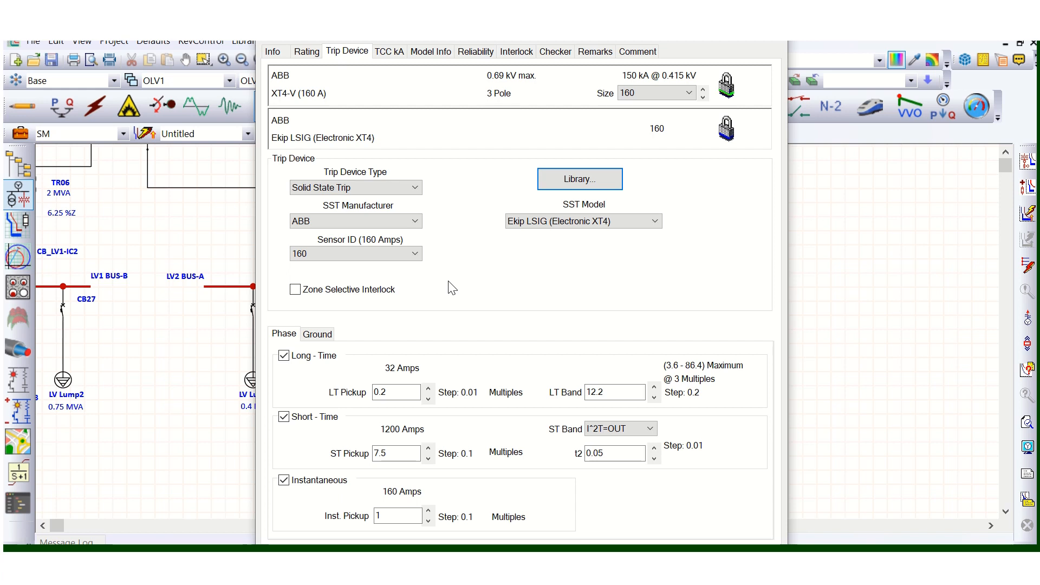
pyautogui.click(406, 255)
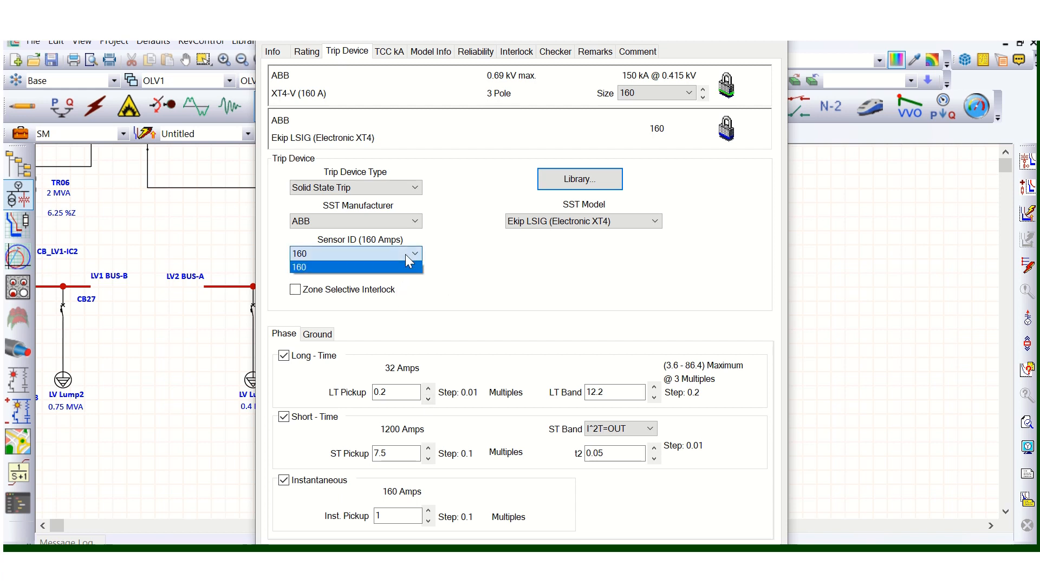
pyautogui.click(405, 255)
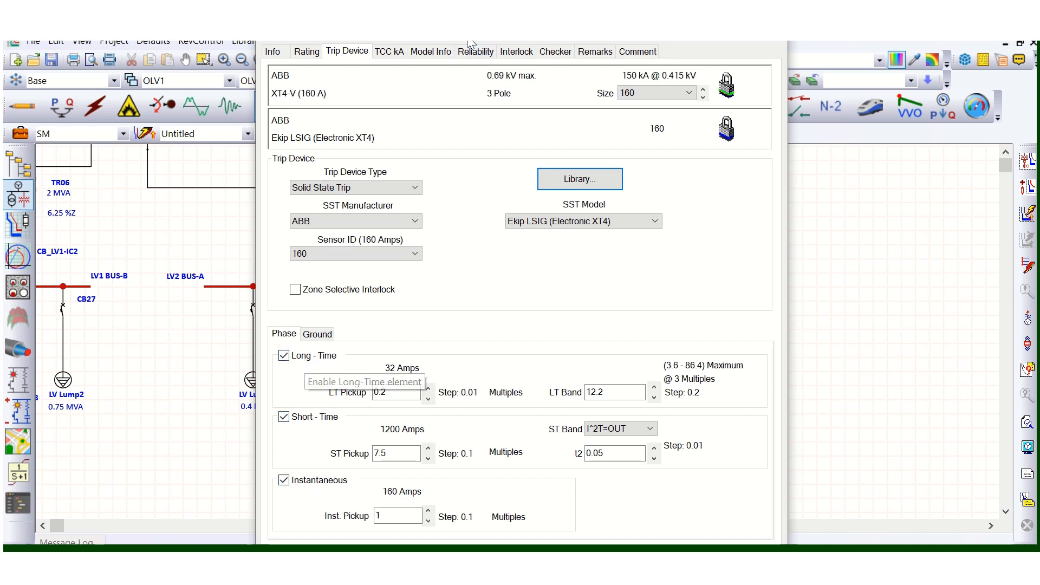
pyautogui.moveTo(470, 43); pyautogui.dragTo(674, 34)
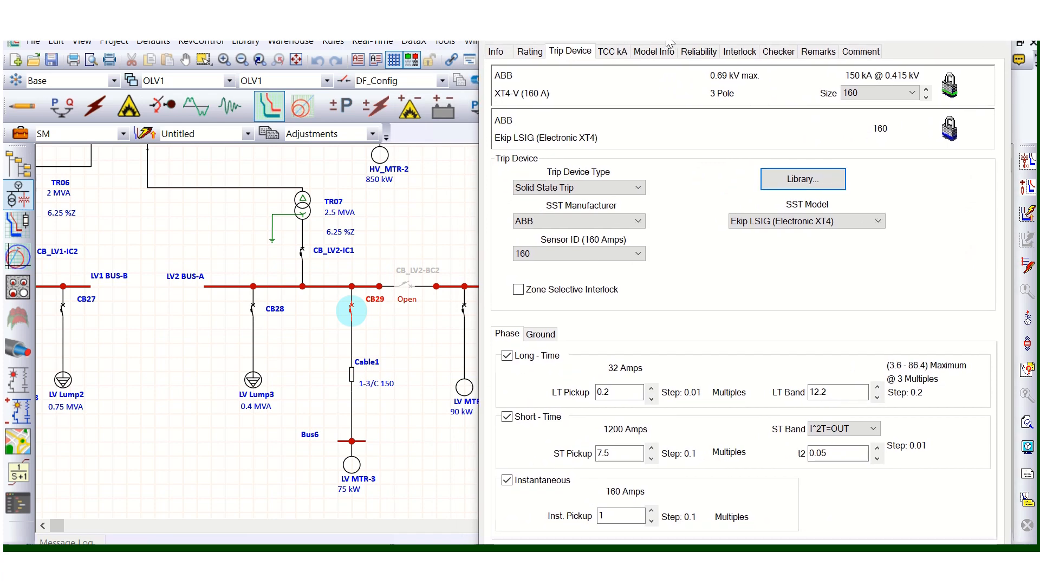
pyautogui.click(540, 335)
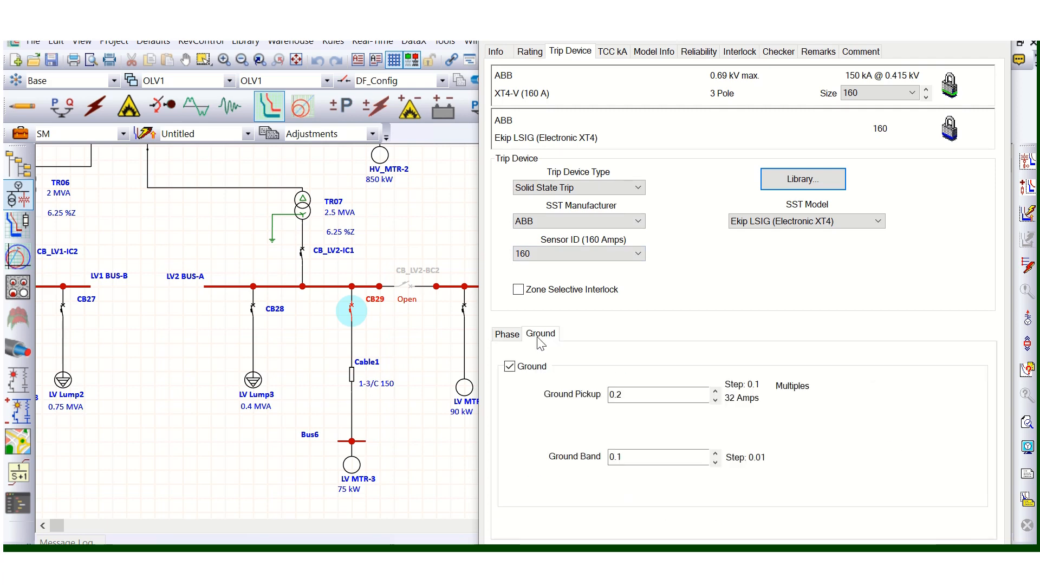
pyautogui.click(510, 366)
pyautogui.click(507, 335)
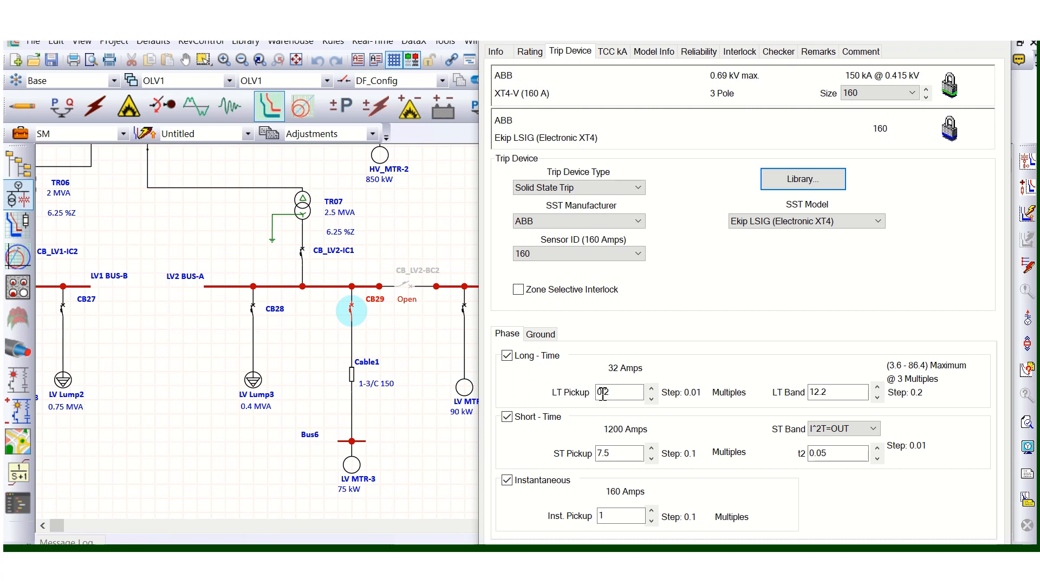
# Set CB29's long-time pickup to 1 and its long-time band to 12
pyautogui.moveTo(609, 391); pyautogui.dragTo(594, 398)
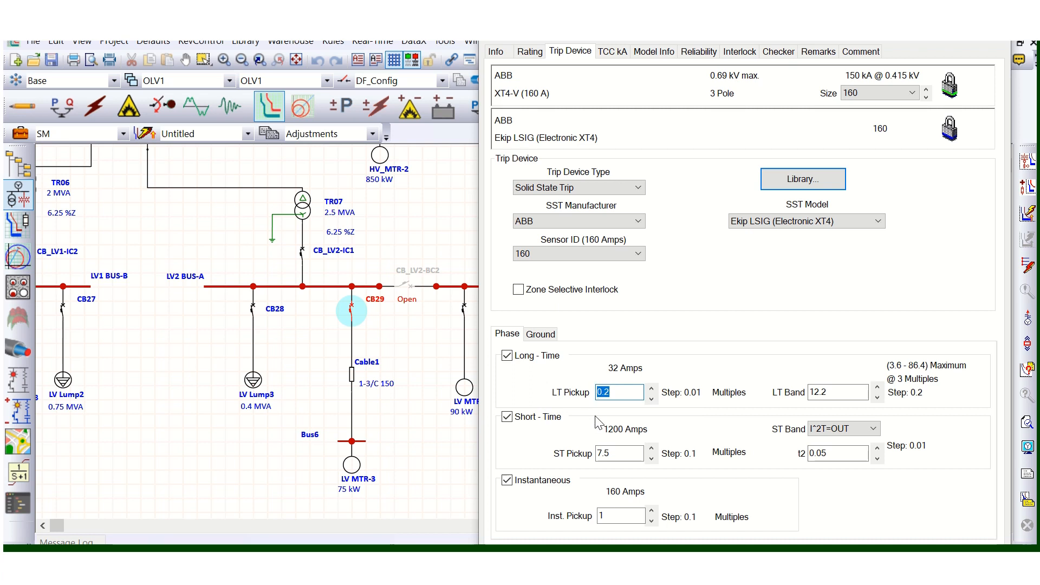
pyautogui.write('1')
pyautogui.click(609, 370)
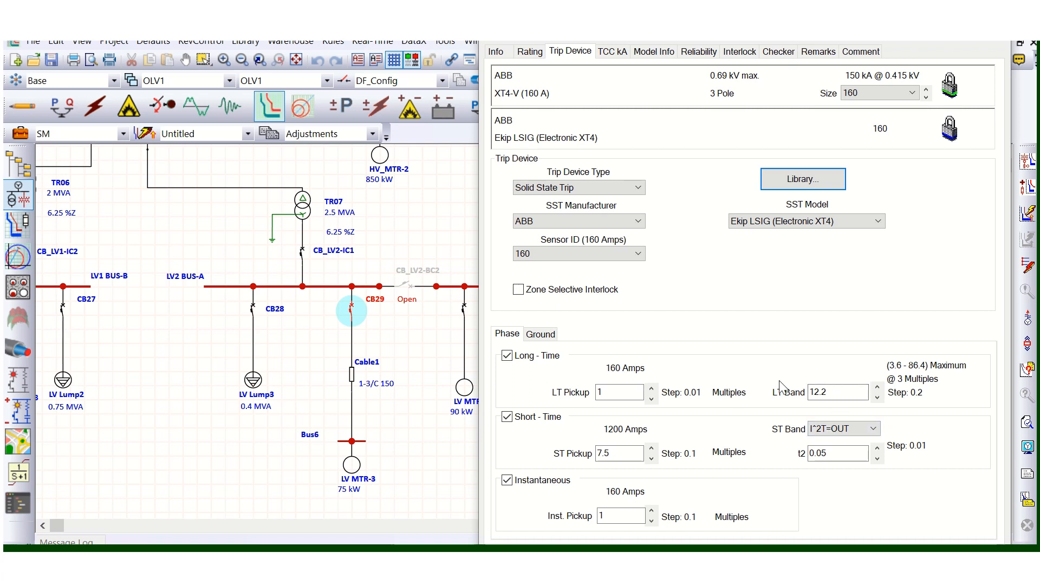
pyautogui.click(845, 392)
pyautogui.press('BackSpace')
pyautogui.press('BackSpace')
# Check CB29's short-time pickup and band options, keep the band at I^2T=OUT, and confirm the breaker's settings
pyautogui.click(618, 453)
pyautogui.doubleClick(602, 453)
pyautogui.click(632, 453)
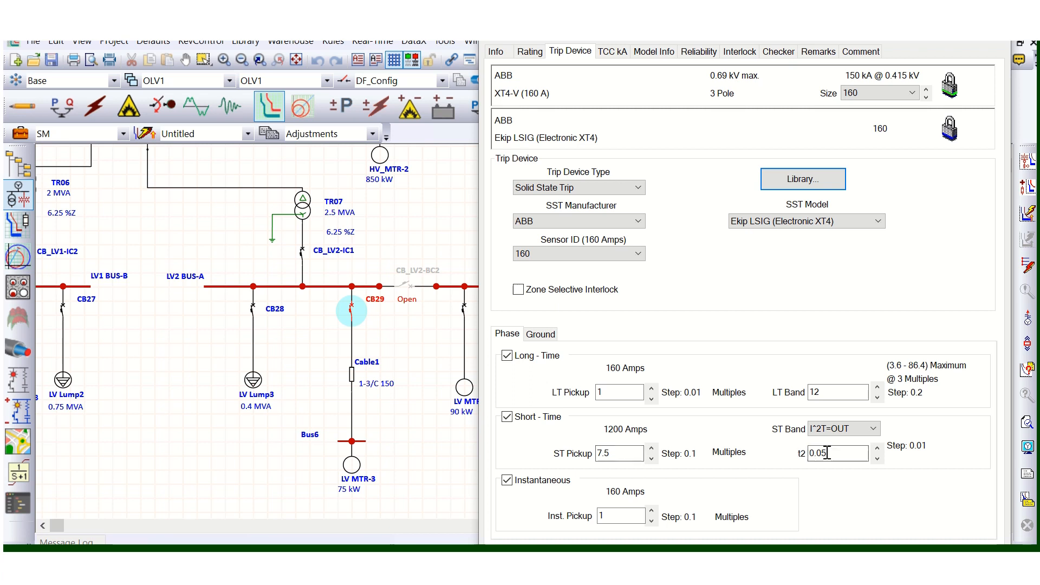
pyautogui.click(873, 431)
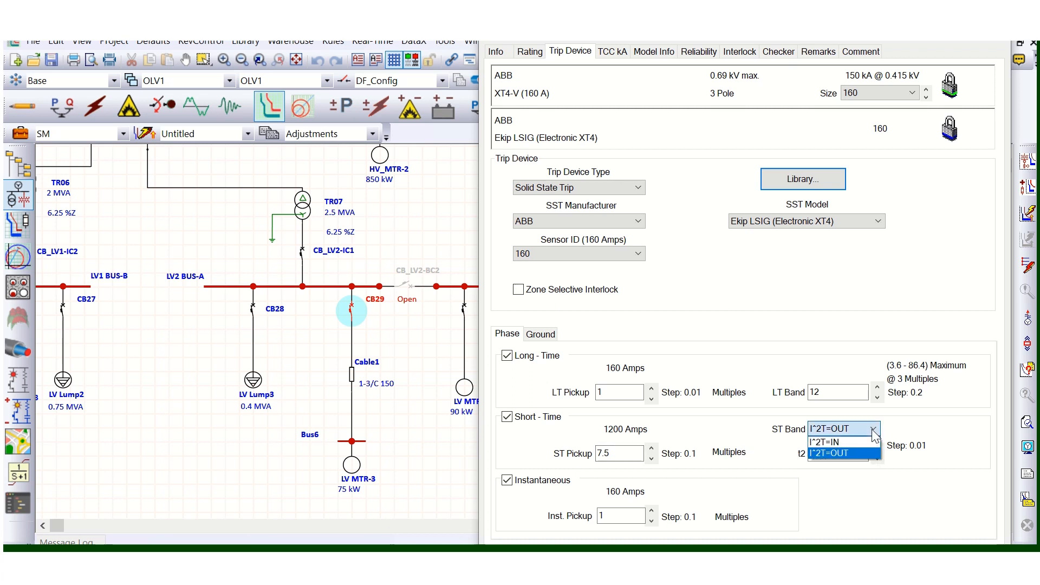
pyautogui.click(873, 433)
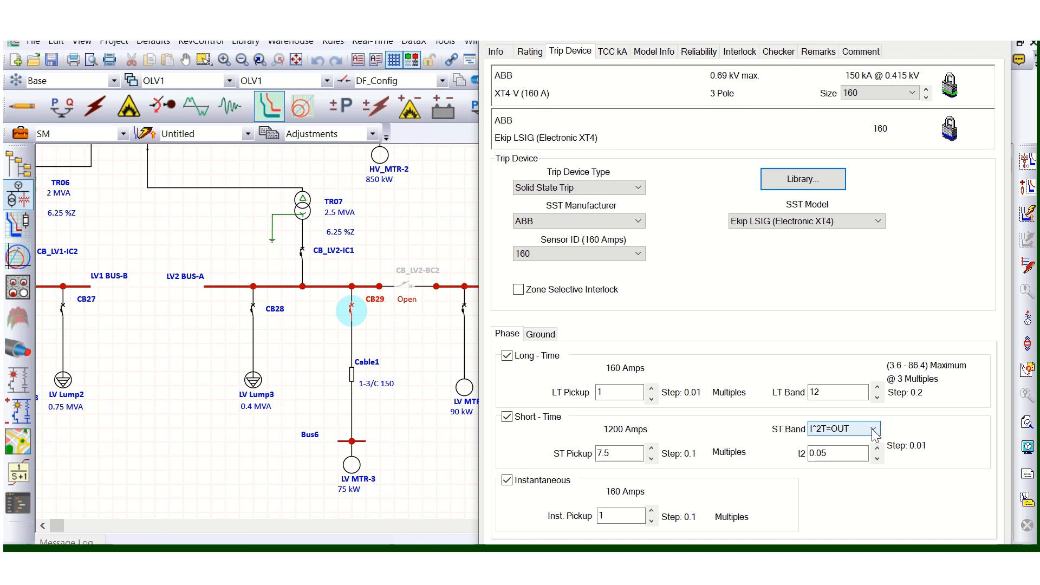
pyautogui.click(821, 434)
pyautogui.click(819, 433)
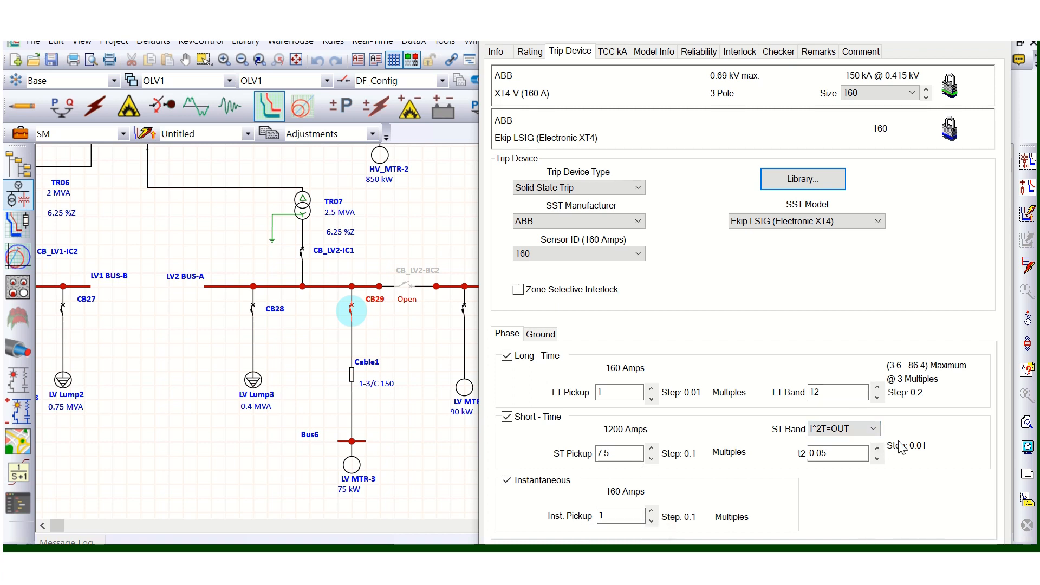
pyautogui.click(922, 555)
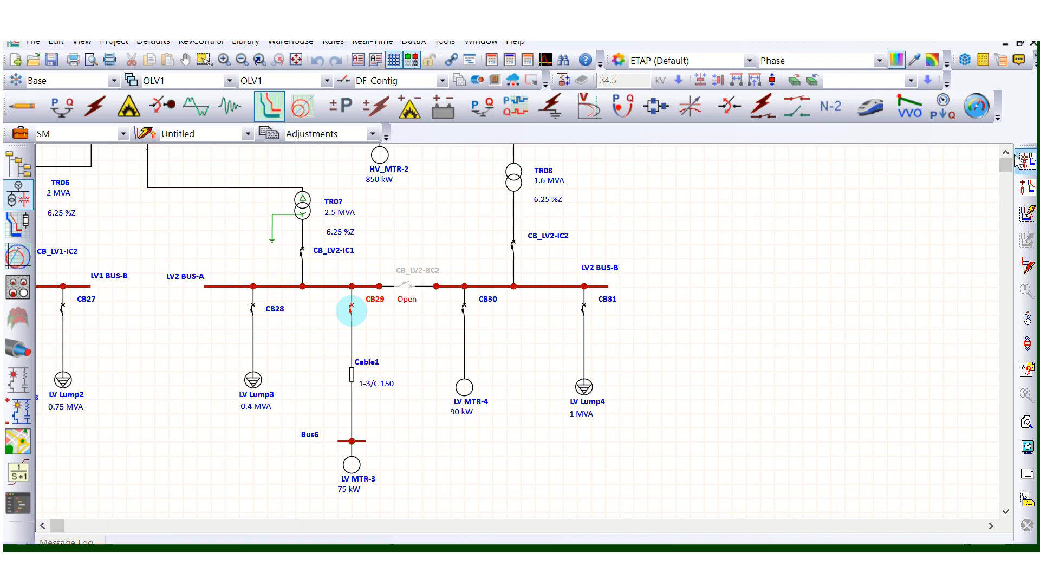
# Append breaker CB29 to the existing Star10 view alongside LV MTR-3
pyautogui.click(1025, 188)
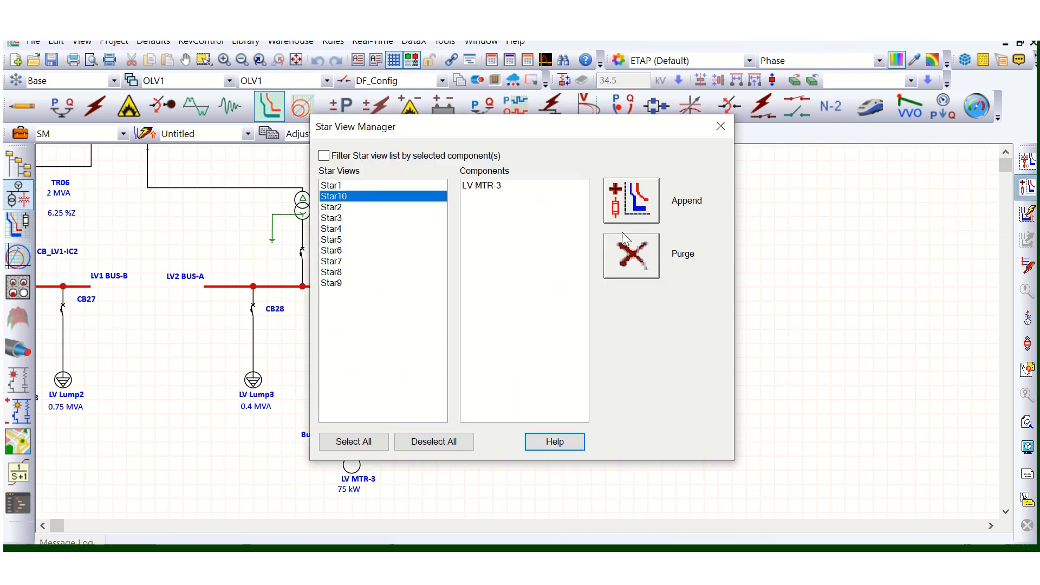
pyautogui.click(647, 202)
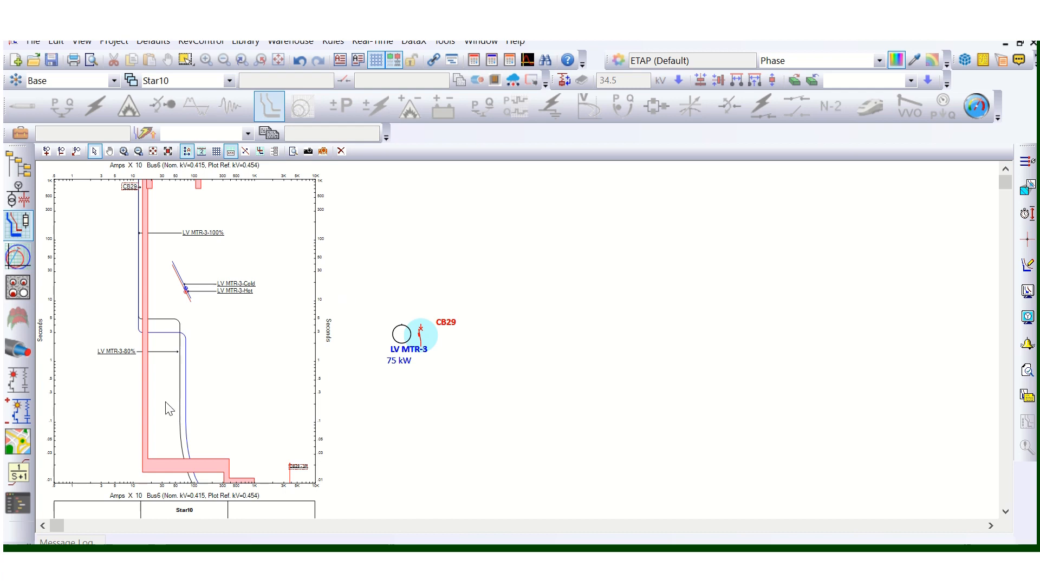
# Disable the Instantaneous element in CB29's trip device from the Star10 plot and confirm the change
pyautogui.click(147, 418)
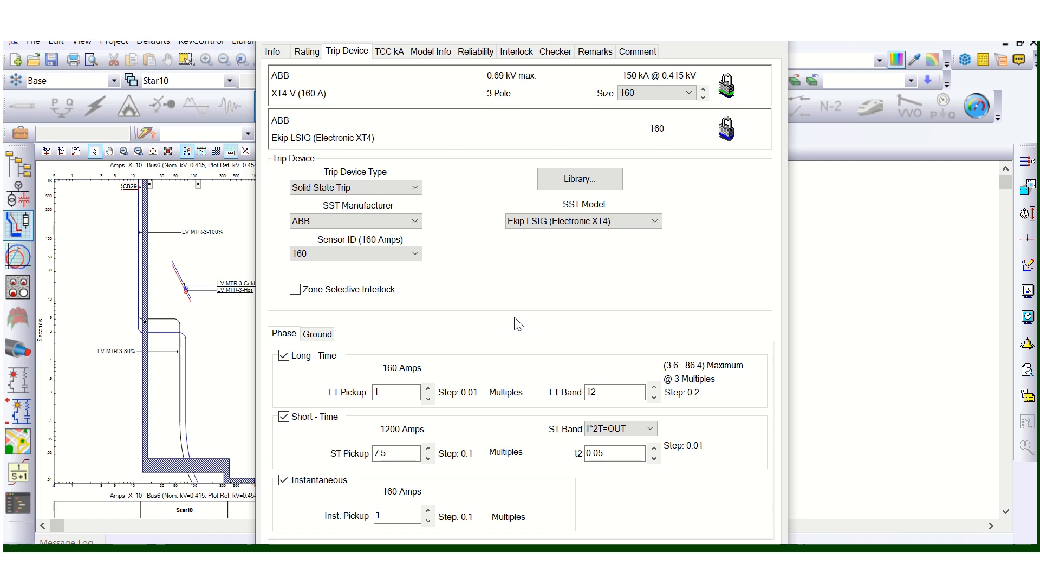
pyautogui.click(284, 480)
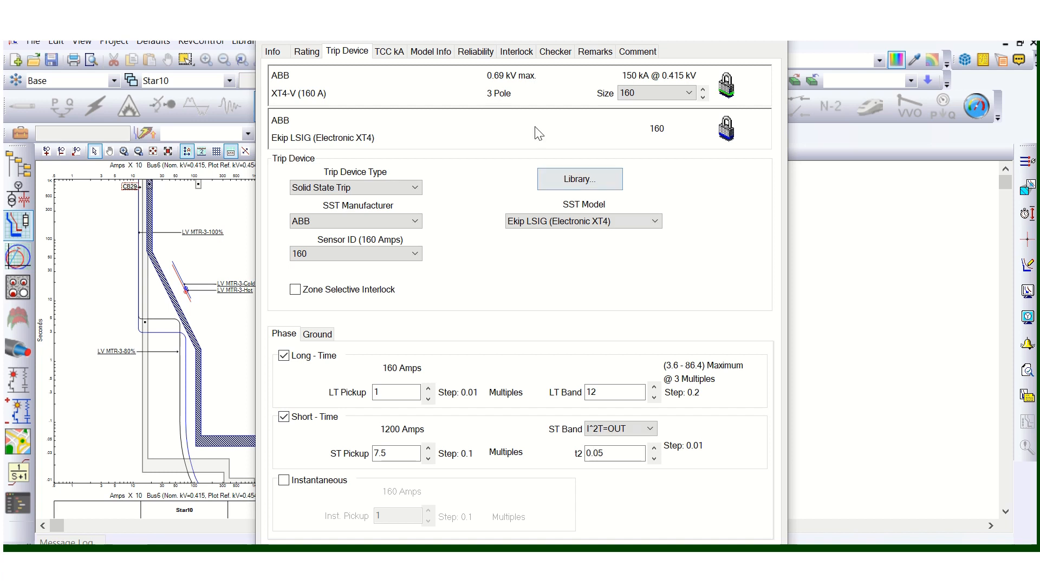
pyautogui.moveTo(471, 36); pyautogui.dragTo(626, 36)
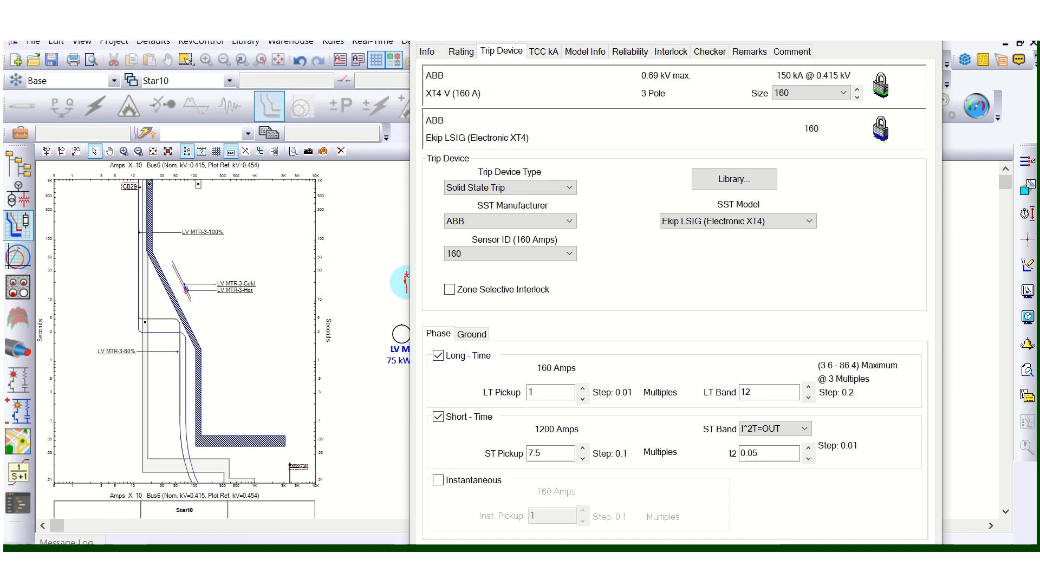
pyautogui.click(829, 559)
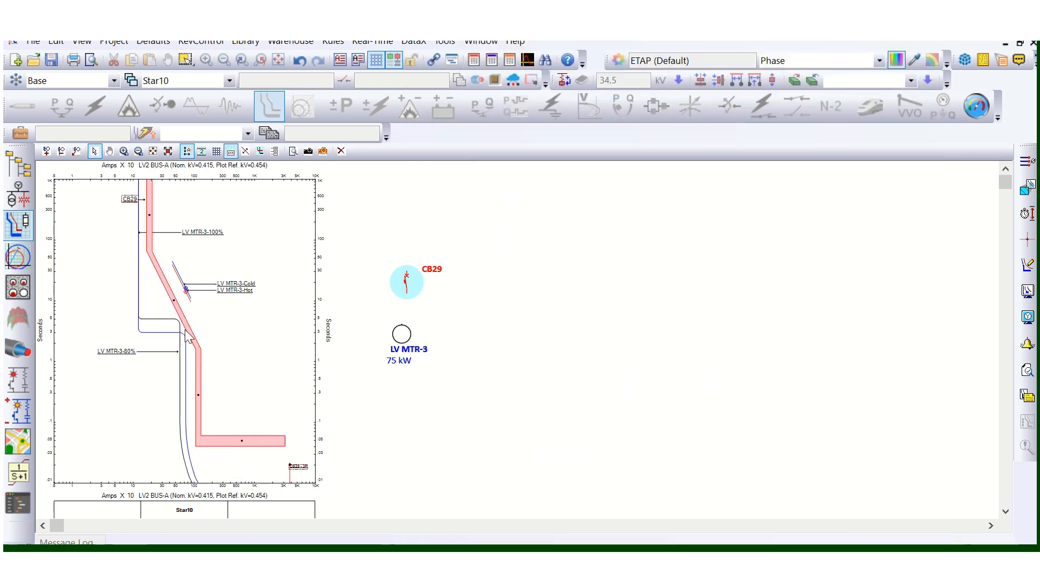
# Open the Star10 plot options for devices and check the appearance, label and preference settings of CB29's Fault: 3P entry
pyautogui.click(228, 244)
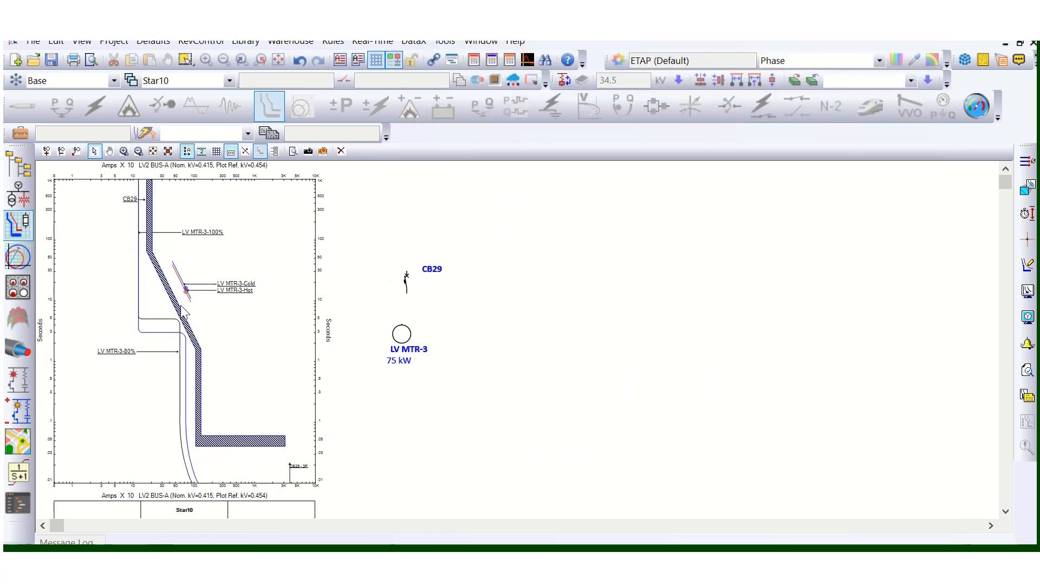
pyautogui.scroll(2, 194, 354)
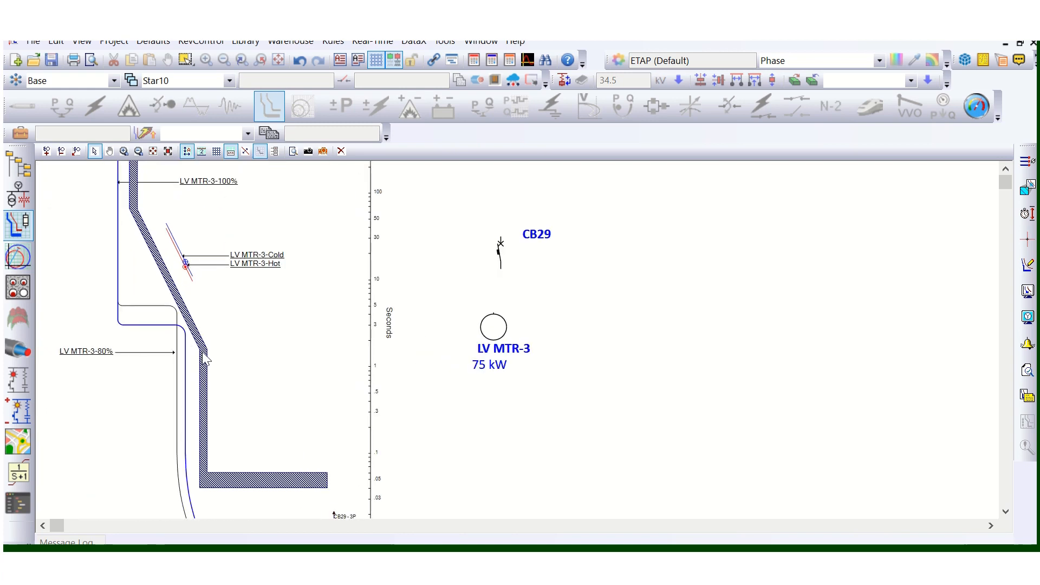
pyautogui.scroll(-2, 203, 357)
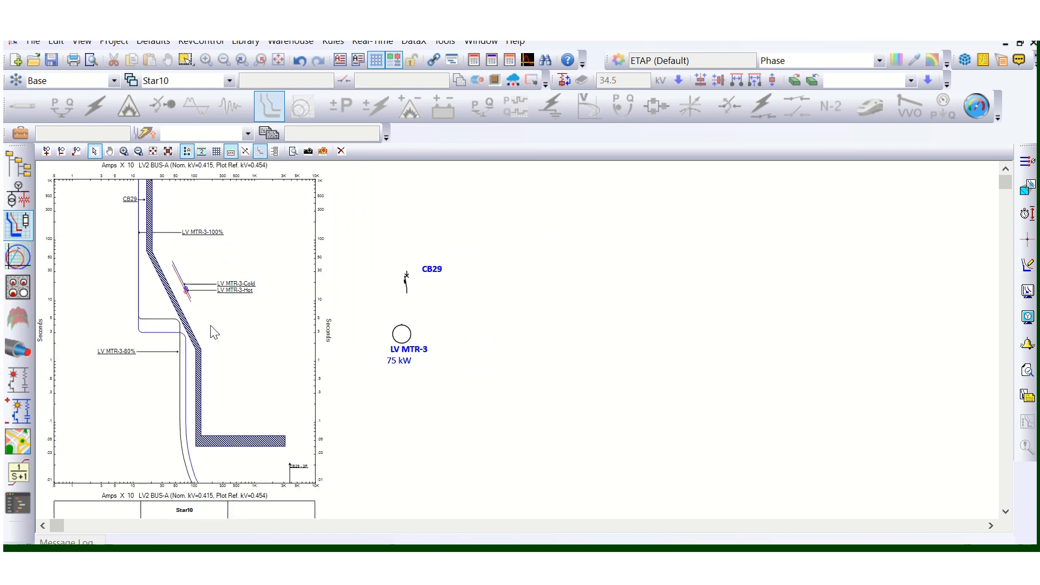
pyautogui.doubleClick(317, 289)
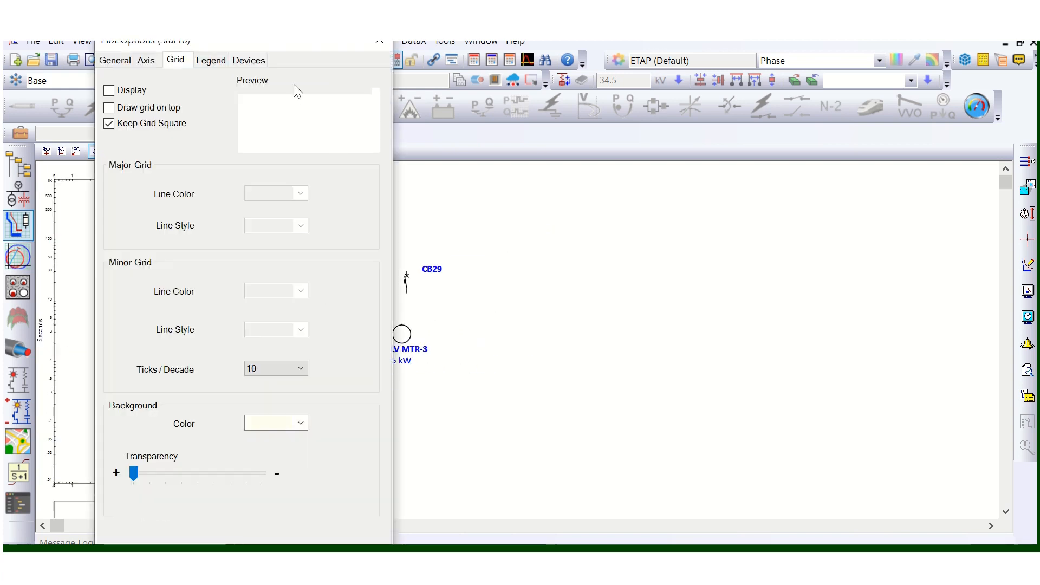
pyautogui.click(248, 60)
pyautogui.click(116, 142)
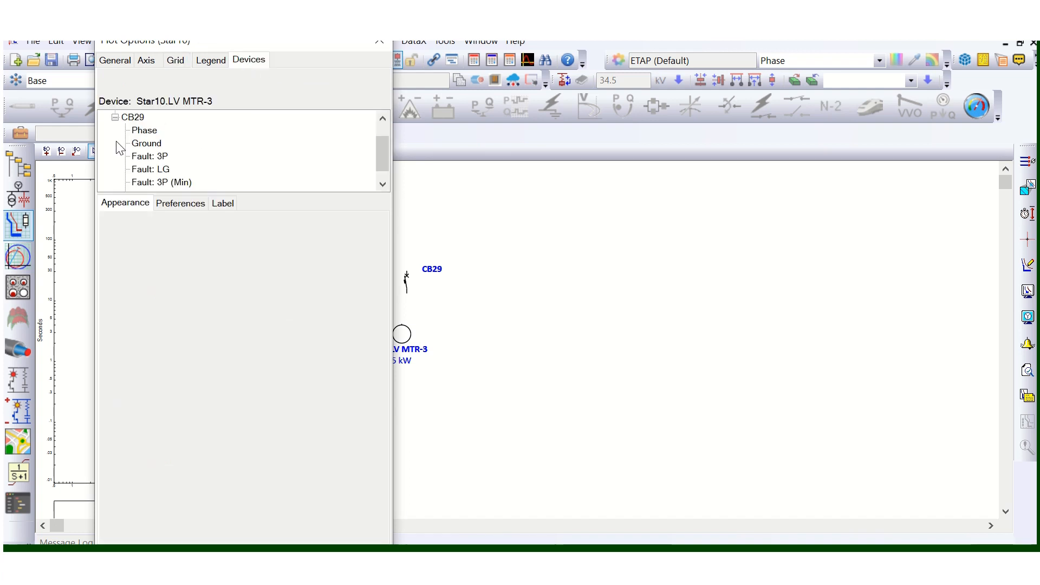
pyautogui.click(151, 157)
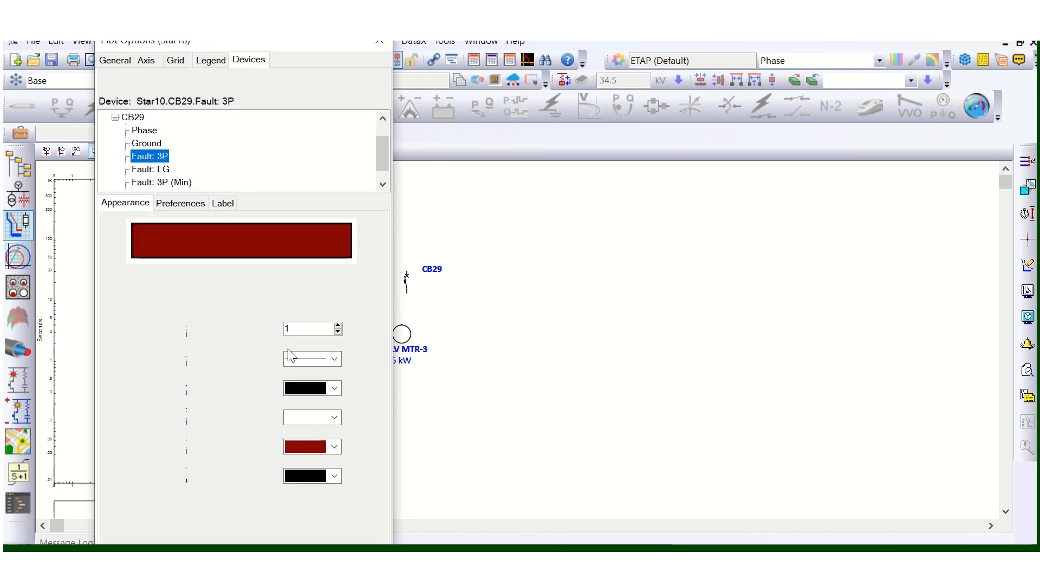
pyautogui.click(222, 203)
pyautogui.click(182, 204)
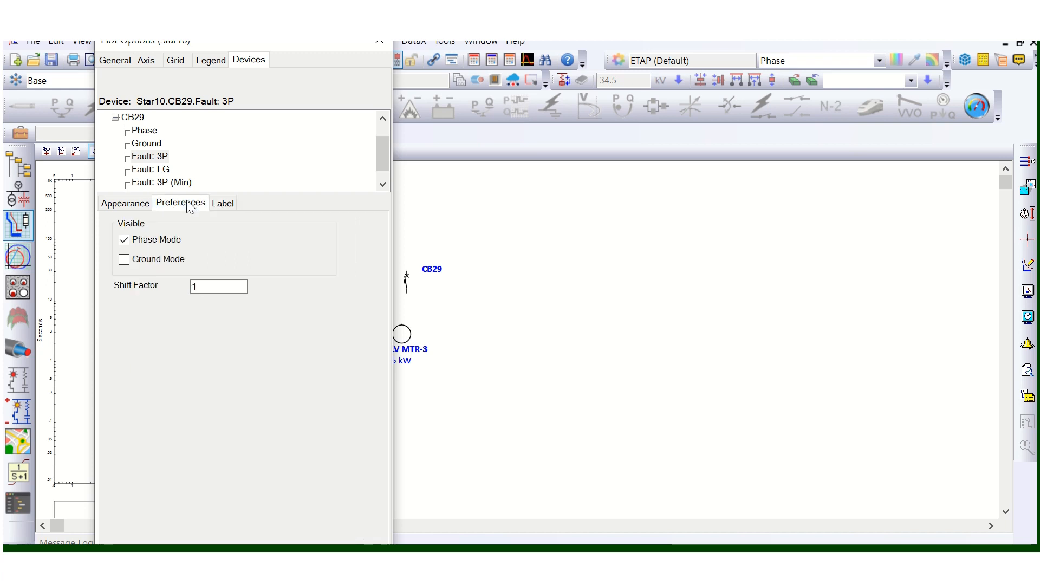
pyautogui.click(137, 205)
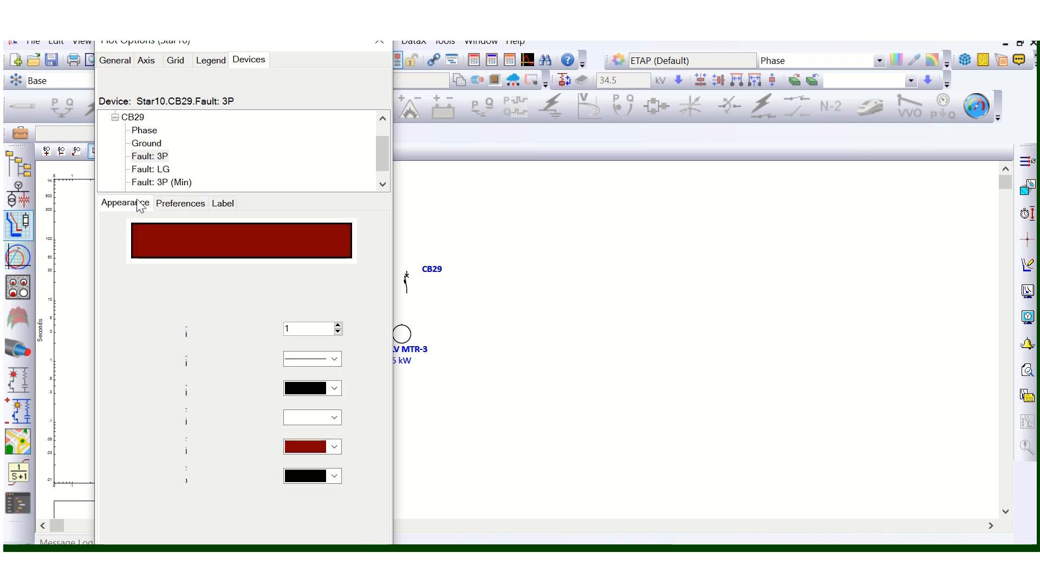
# Give CB29's Phase curve color sequence 4, enable its custom color/style, set the line thickness to 1.4 and confirm the plot options
pyautogui.click(152, 132)
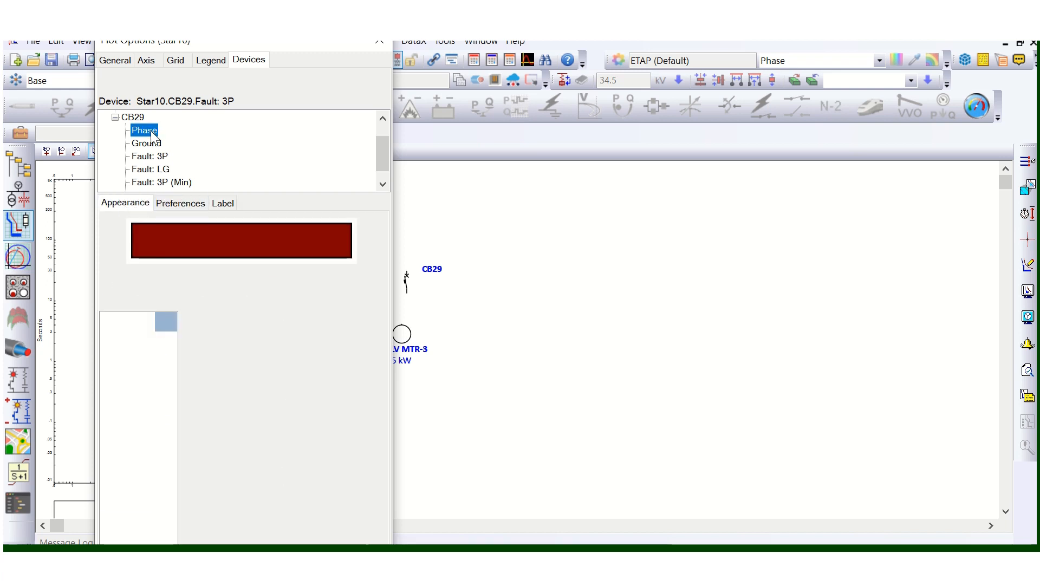
pyautogui.click(142, 382)
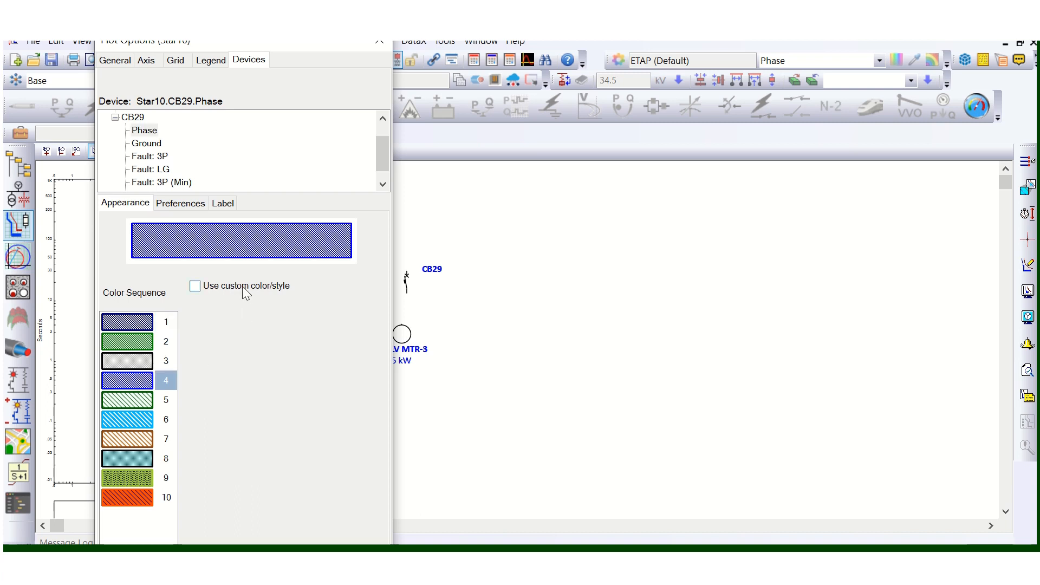
pyautogui.click(195, 286)
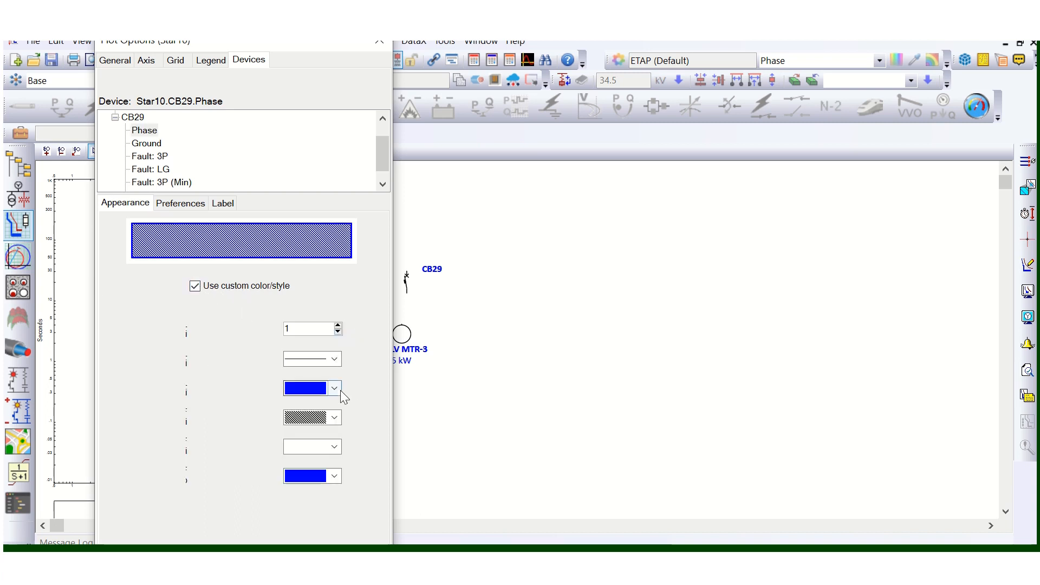
pyautogui.click(338, 325)
pyautogui.click(338, 325)
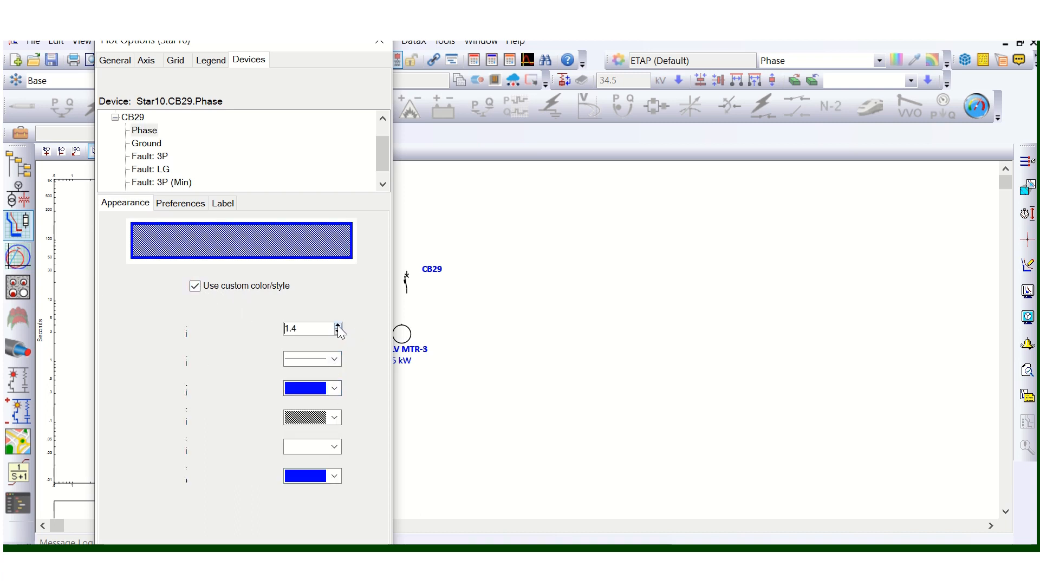
pyautogui.click(330, 539)
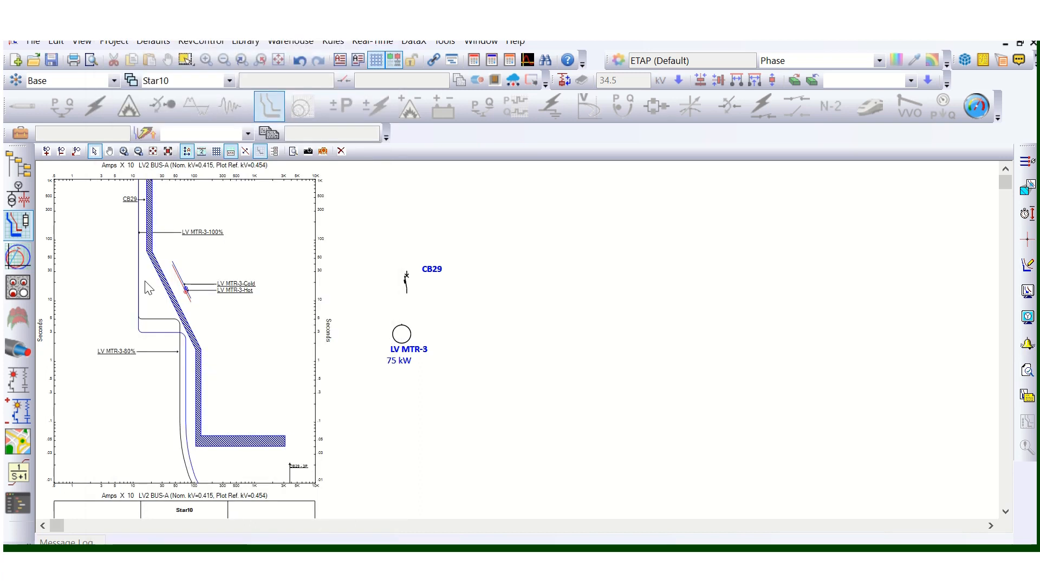
# Examine CB29's phase curve on the Star10 plot against LV MTR-3's starting curves, thermal limits and the fault current marker
pyautogui.scroll(-5, 174, 301)
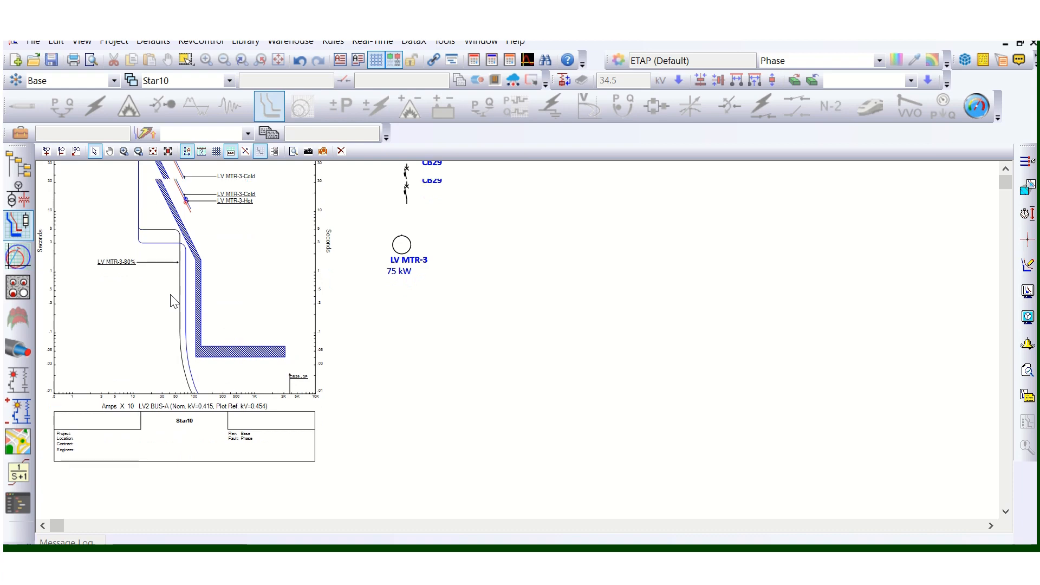
pyautogui.scroll(1, 171, 297)
pyautogui.scroll(3, 226, 359)
pyautogui.scroll(-2, 243, 372)
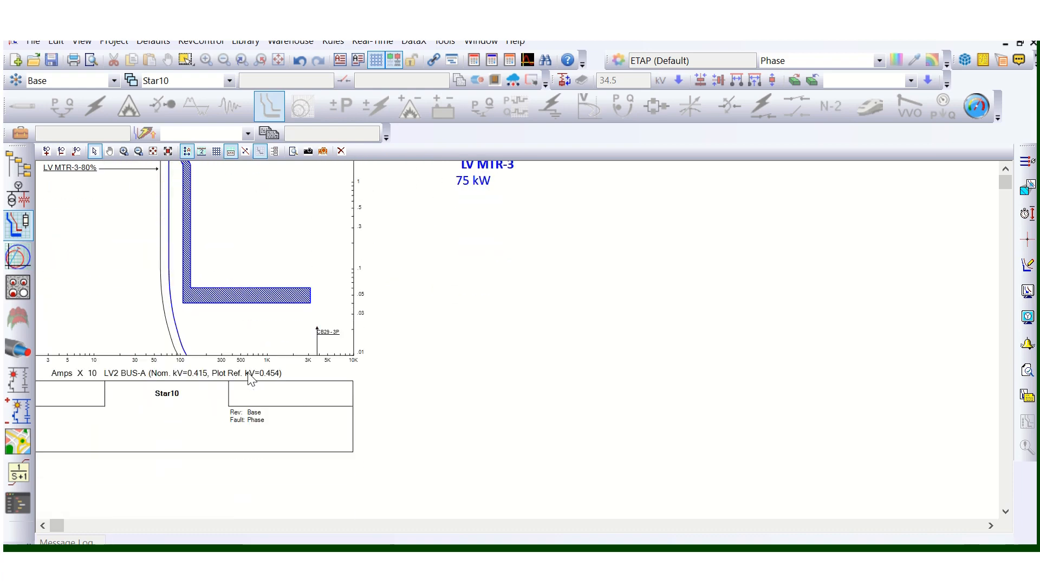
pyautogui.scroll(3, 249, 373)
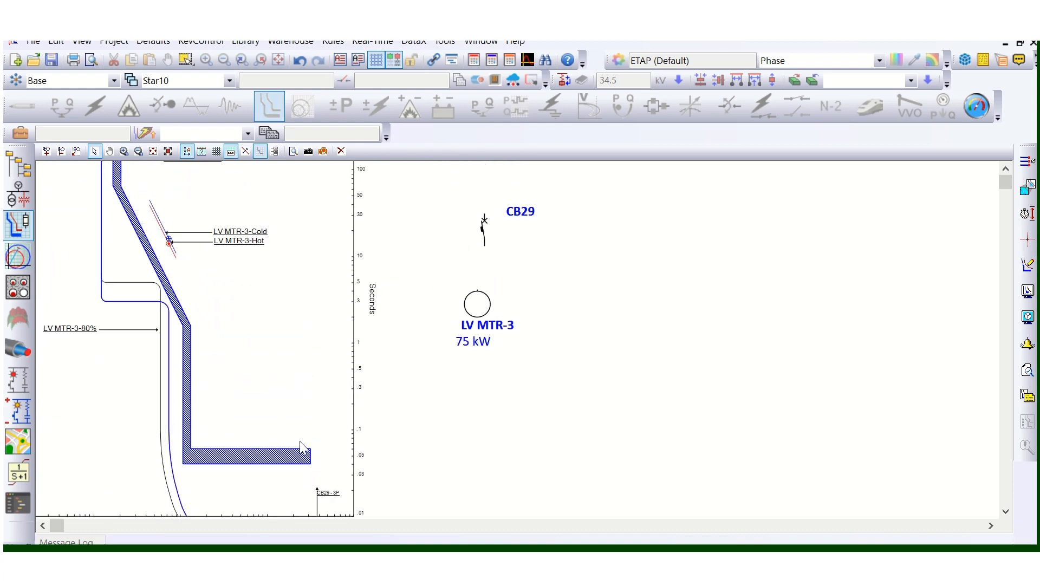
pyautogui.scroll(-1, 515, 458)
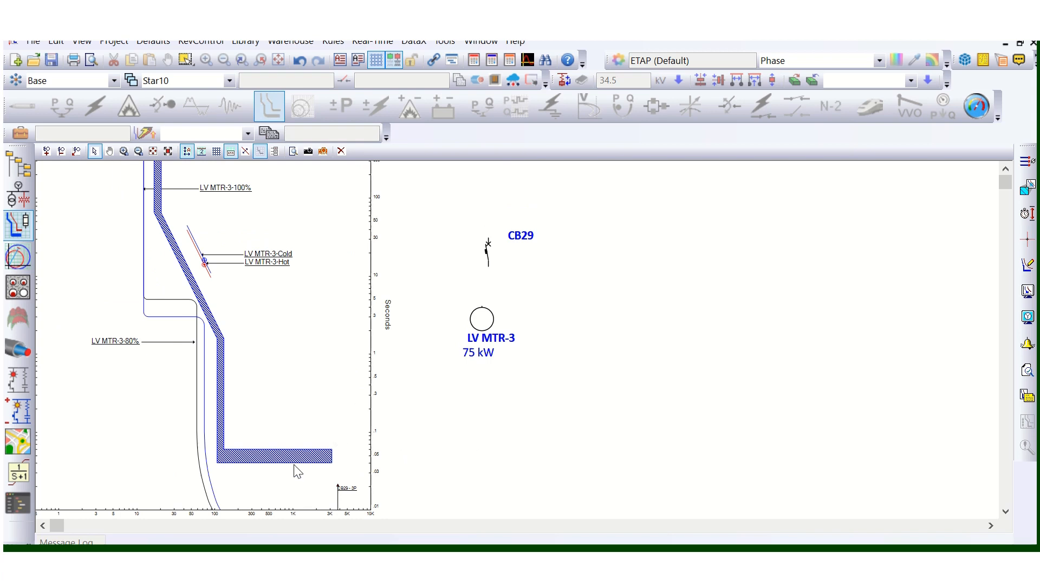
pyautogui.scroll(-1, 357, 479)
pyautogui.scroll(1, 260, 357)
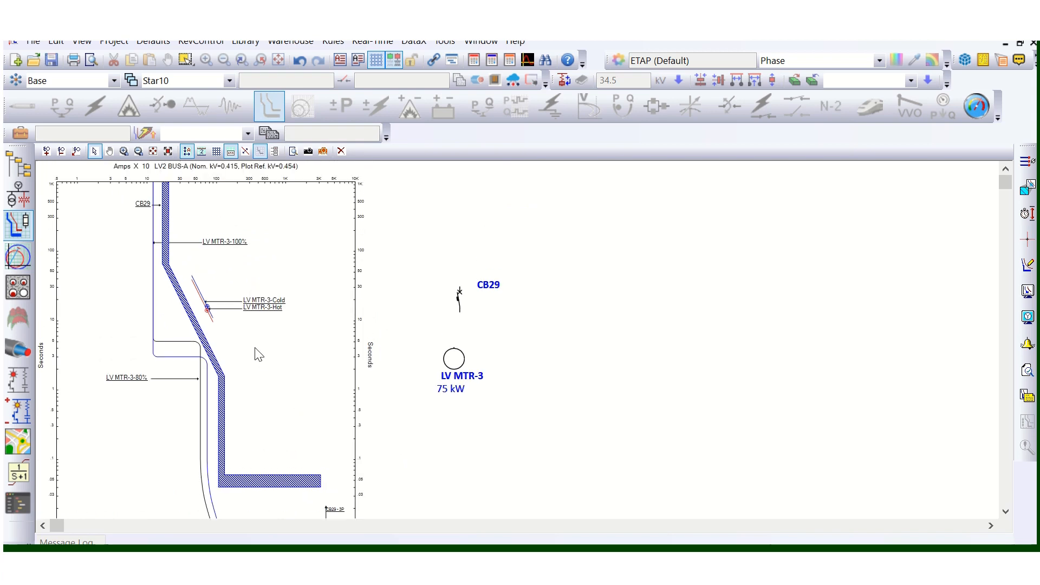
pyautogui.scroll(1, 167, 286)
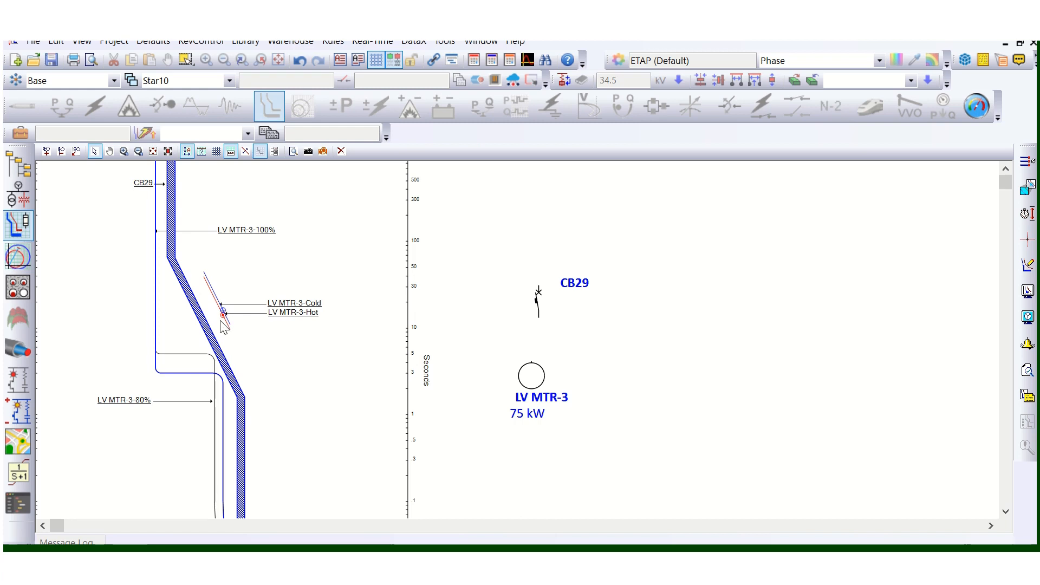
pyautogui.scroll(-1, 221, 322)
pyautogui.scroll(-1, 188, 301)
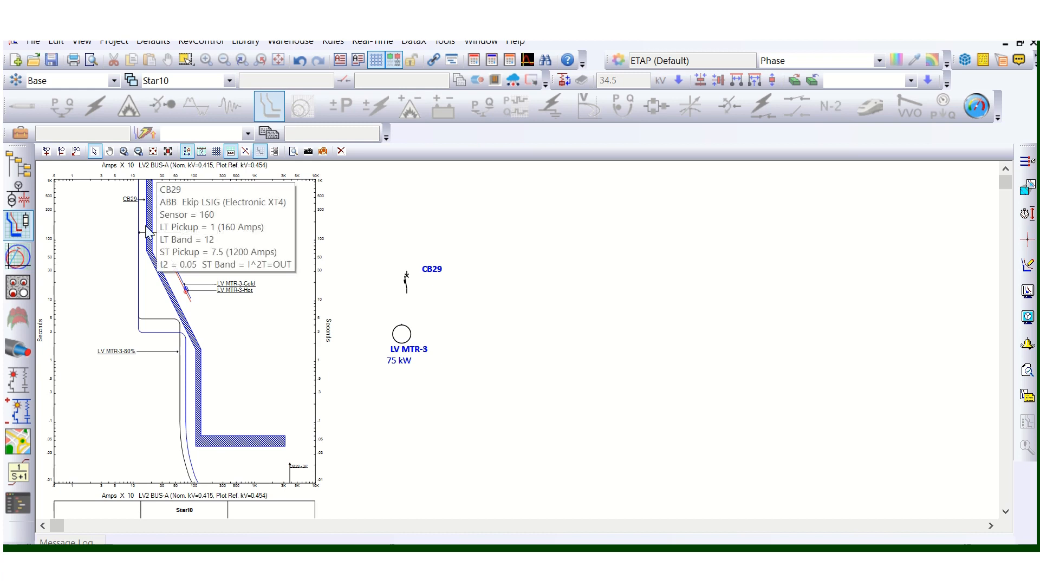
# Move the LV MTR-3-100% label to the left side of its starting curve, clear of CB29's curve
pyautogui.scroll(1, 135, 359)
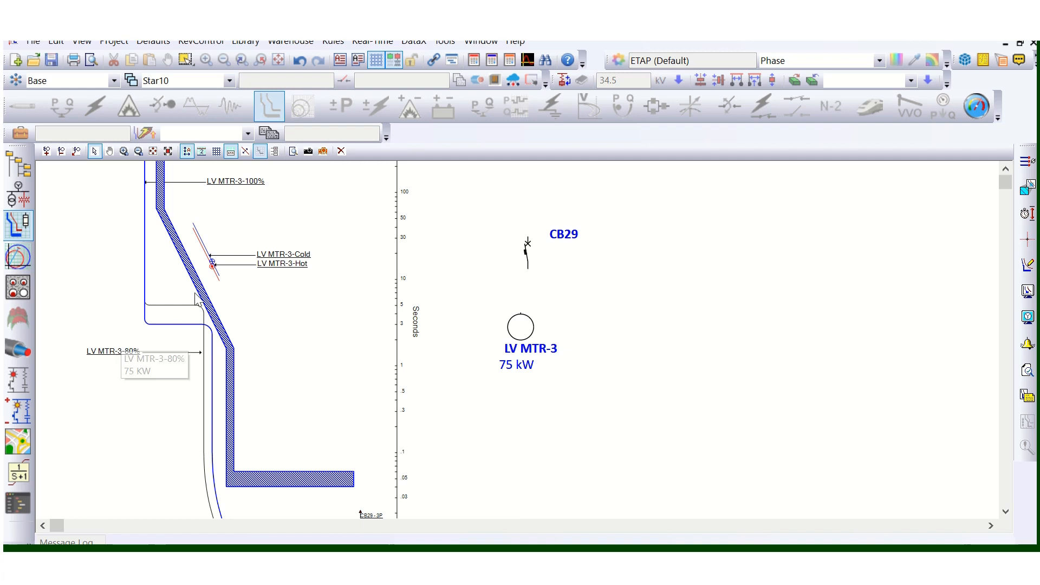
pyautogui.click(228, 183)
pyautogui.moveTo(228, 182); pyautogui.dragTo(94, 223)
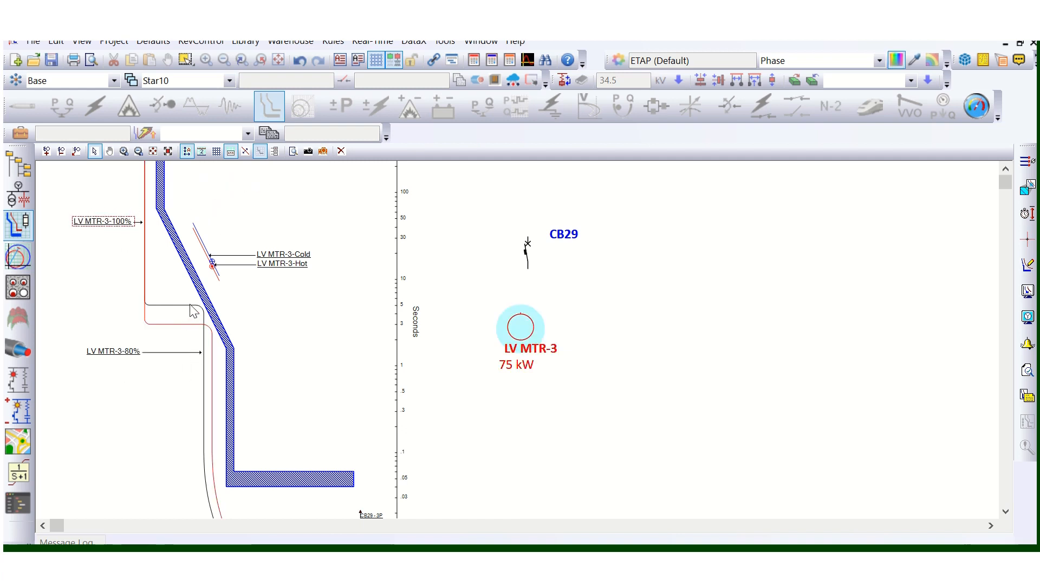
# Inspect CB29's trip settings on the plot and compare the clearance of its long-time and short-time regions to the motor curves
pyautogui.scroll(-1, 194, 311)
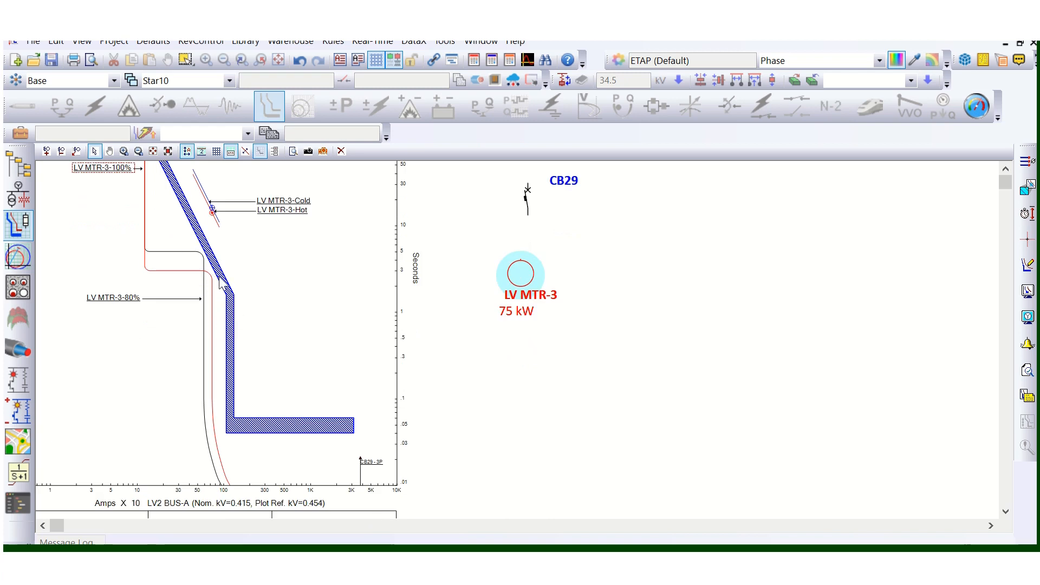
pyautogui.scroll(2, 220, 284)
pyautogui.scroll(1, 172, 254)
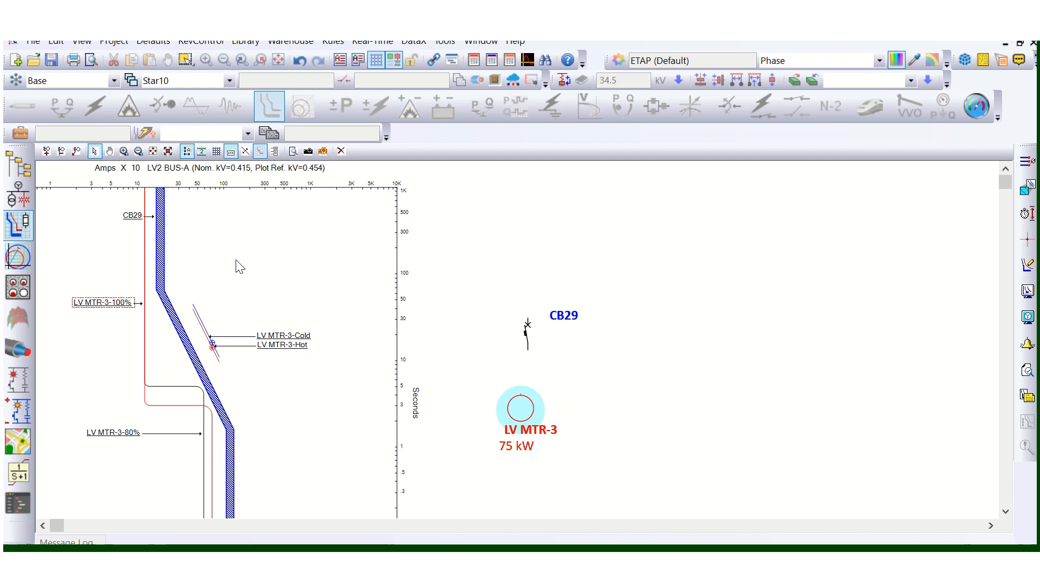
pyautogui.scroll(-1, 237, 304)
pyautogui.scroll(-2, 232, 309)
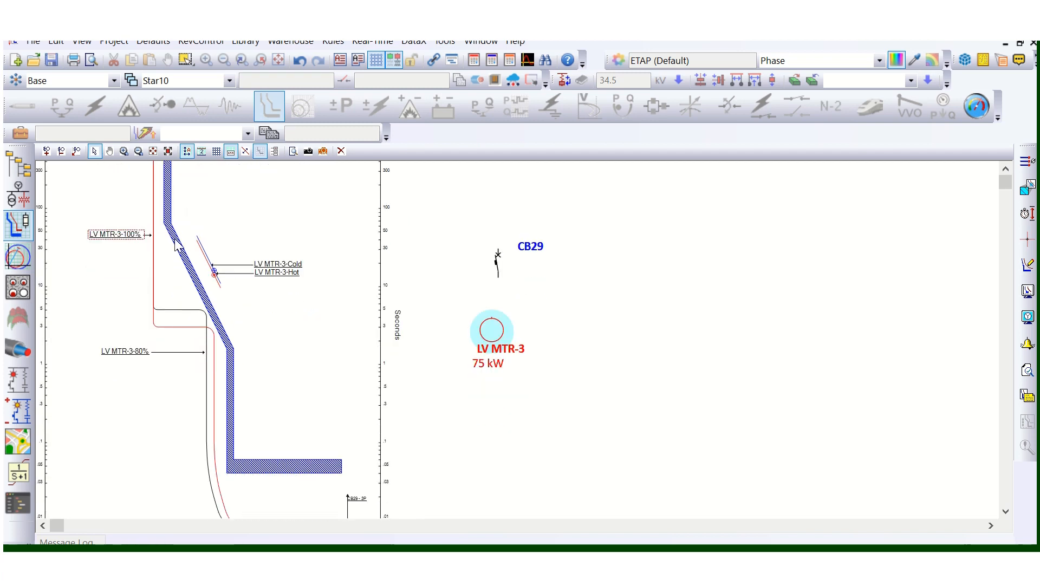
pyautogui.click(181, 252)
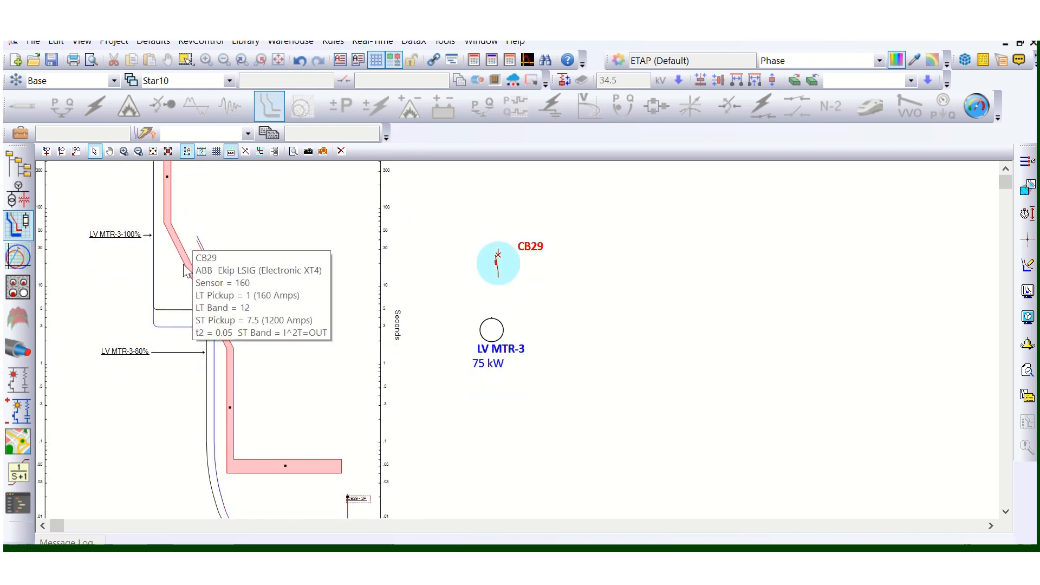
pyautogui.scroll(2, 177, 240)
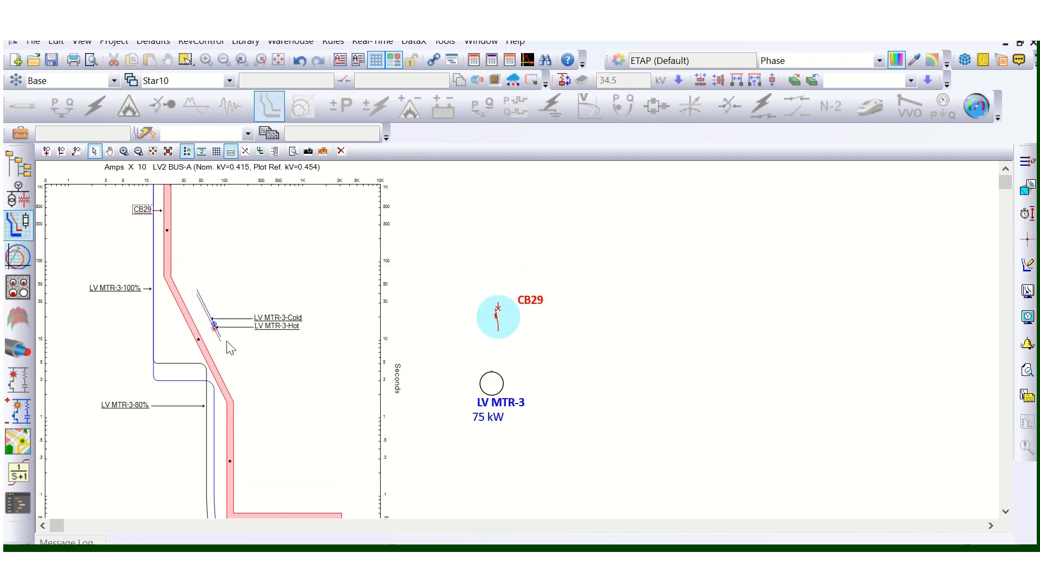
pyautogui.scroll(-2, 237, 339)
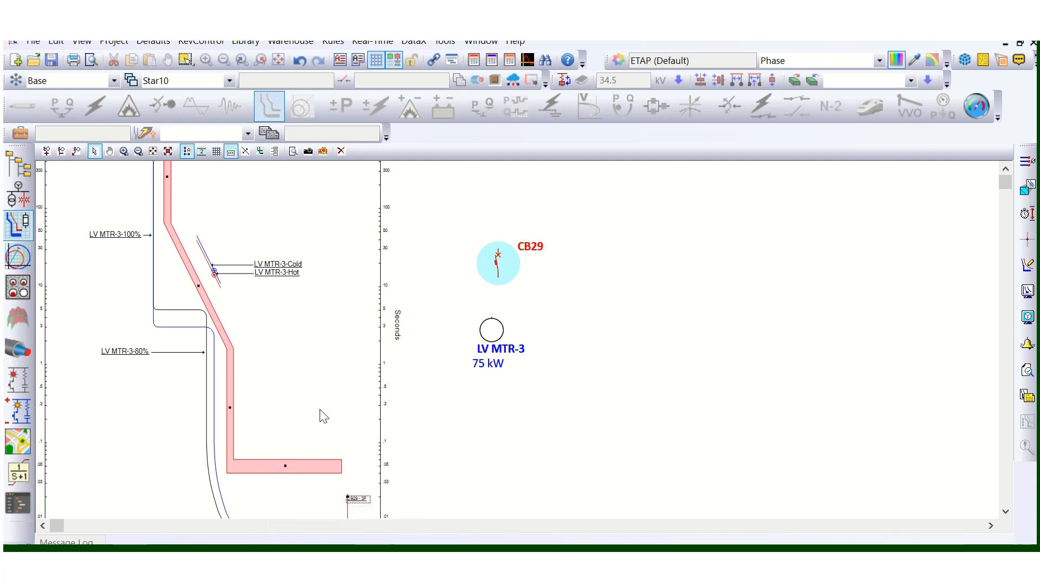
pyautogui.scroll(-1, 320, 415)
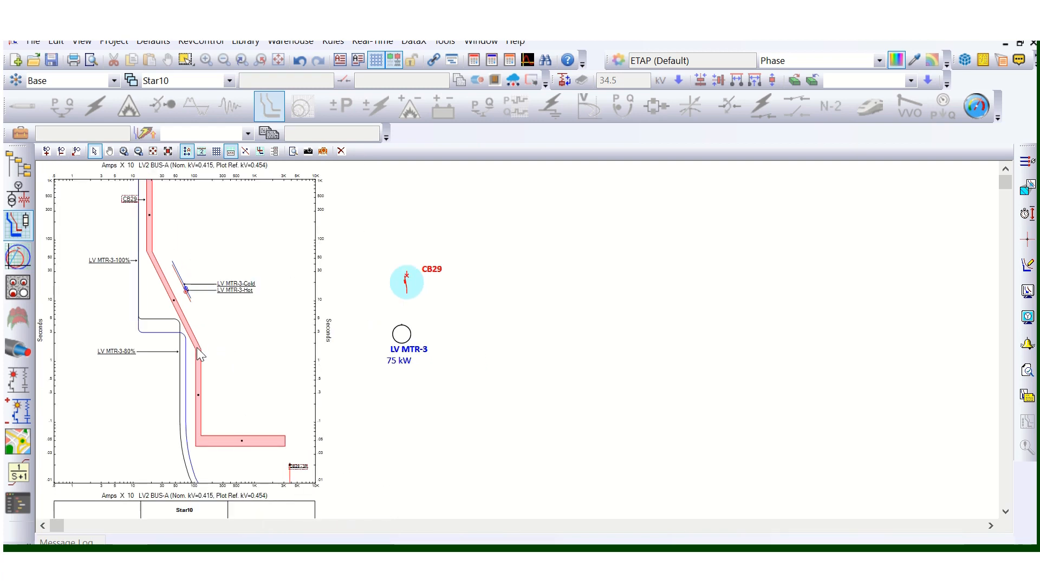
# Set the short-time band of CB29's trip device to I^2T=IN from the Star10 plot and confirm the change
pyautogui.moveTo(196, 347)
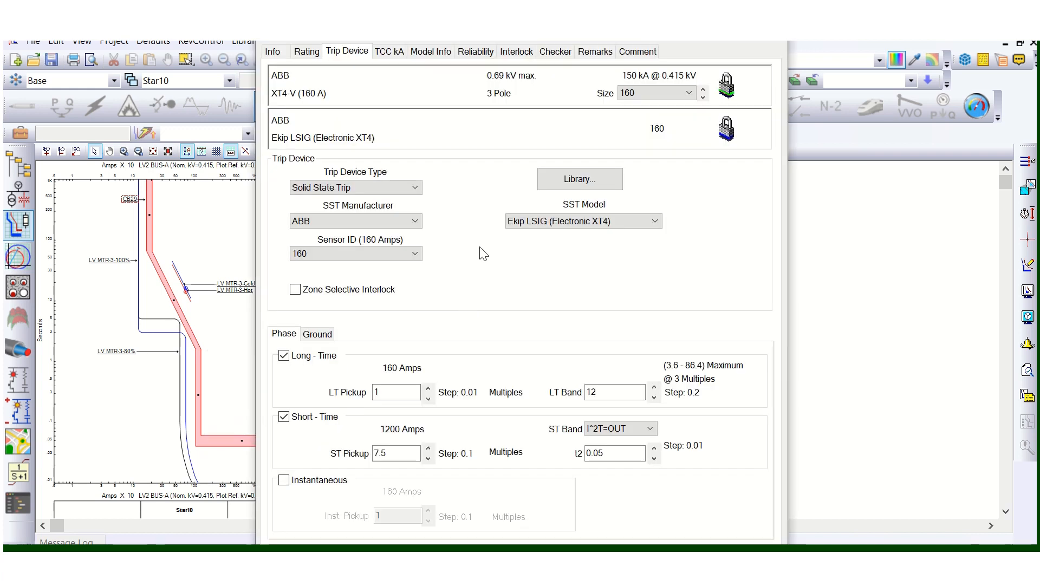
pyautogui.moveTo(623, 34); pyautogui.dragTo(656, 31)
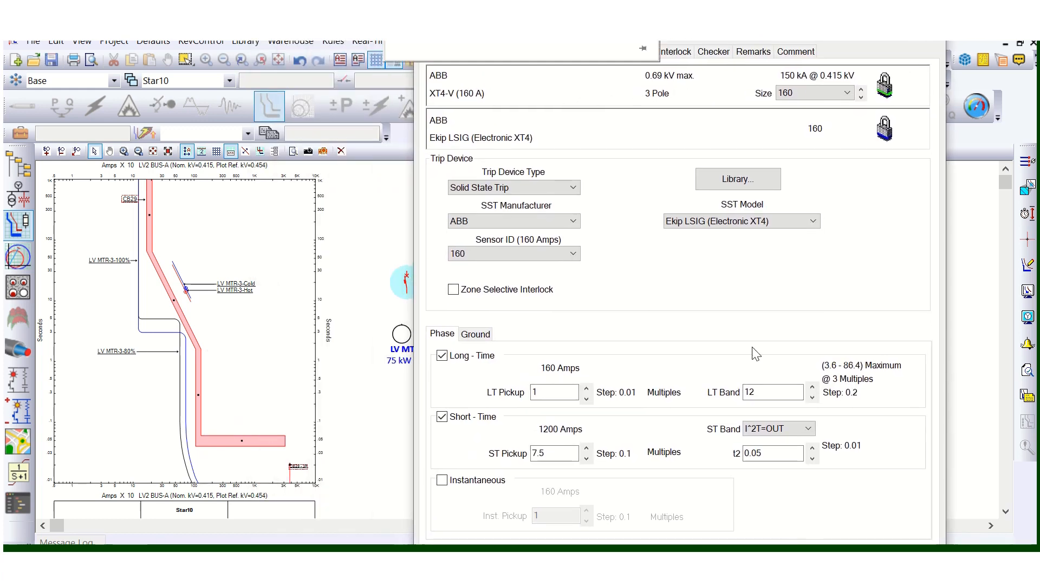
pyautogui.click(808, 431)
pyautogui.click(808, 431)
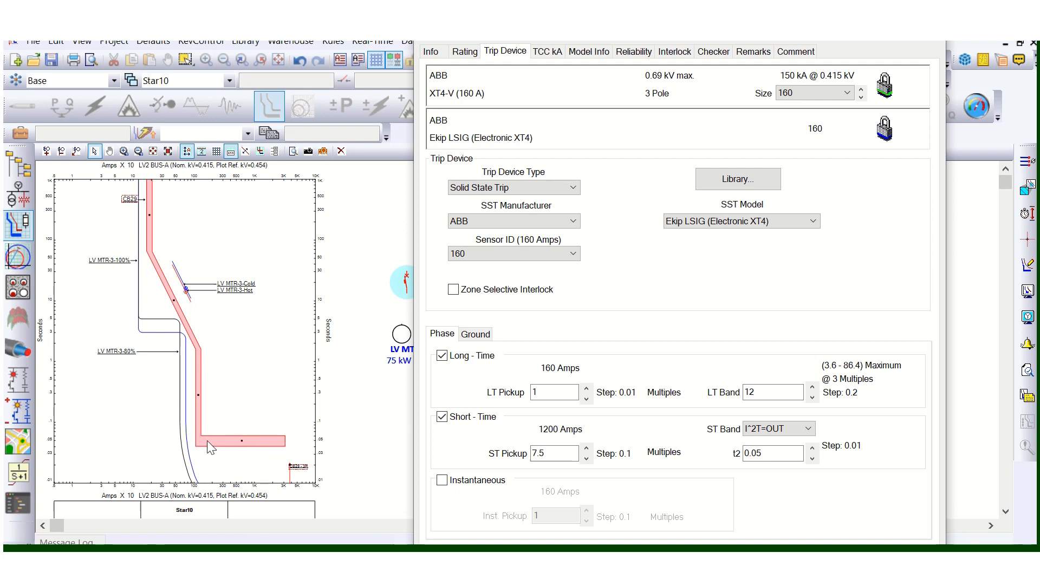
pyautogui.click(788, 428)
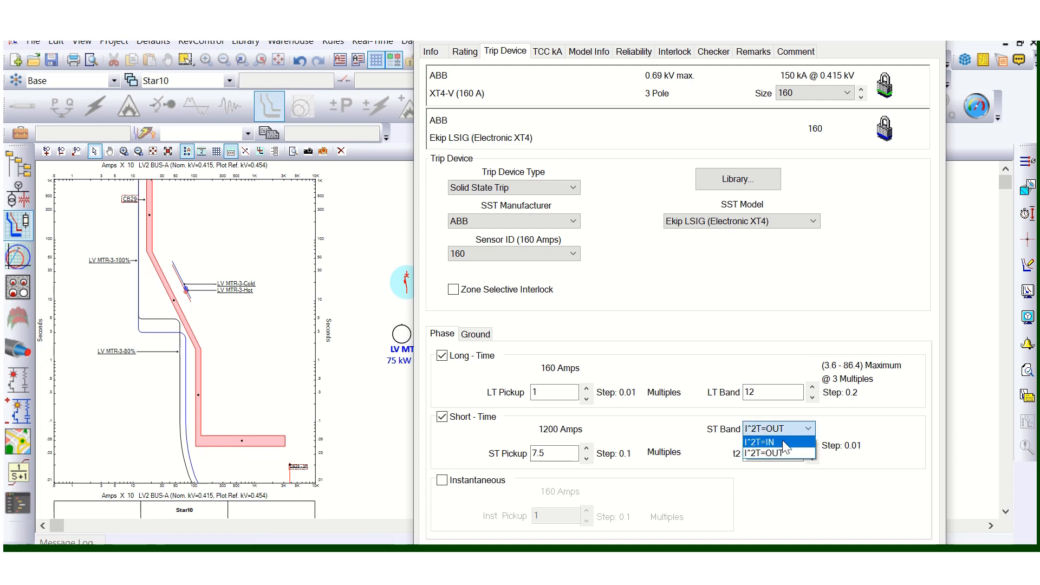
pyautogui.click(783, 439)
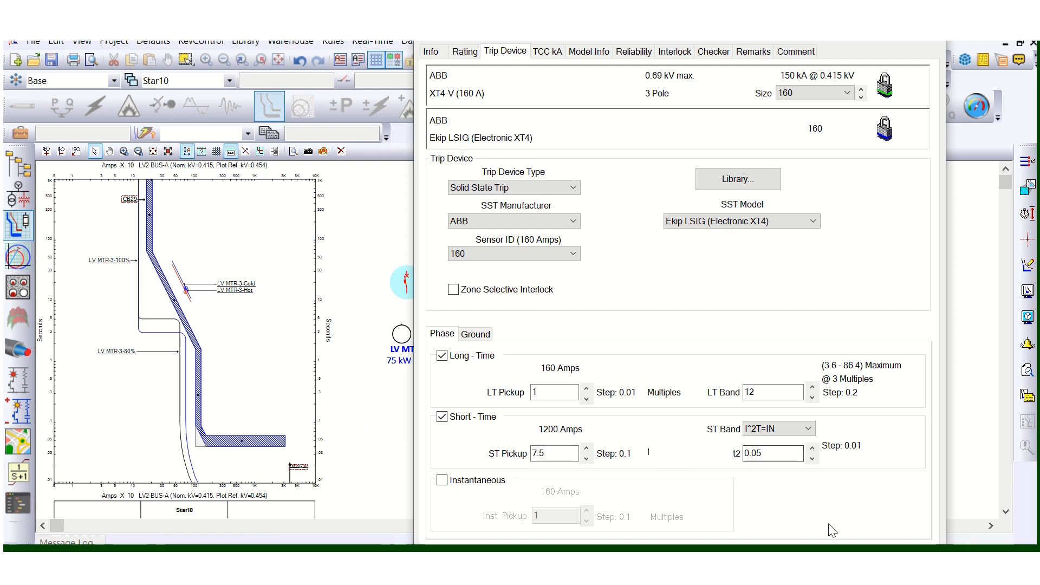
pyautogui.click(788, 550)
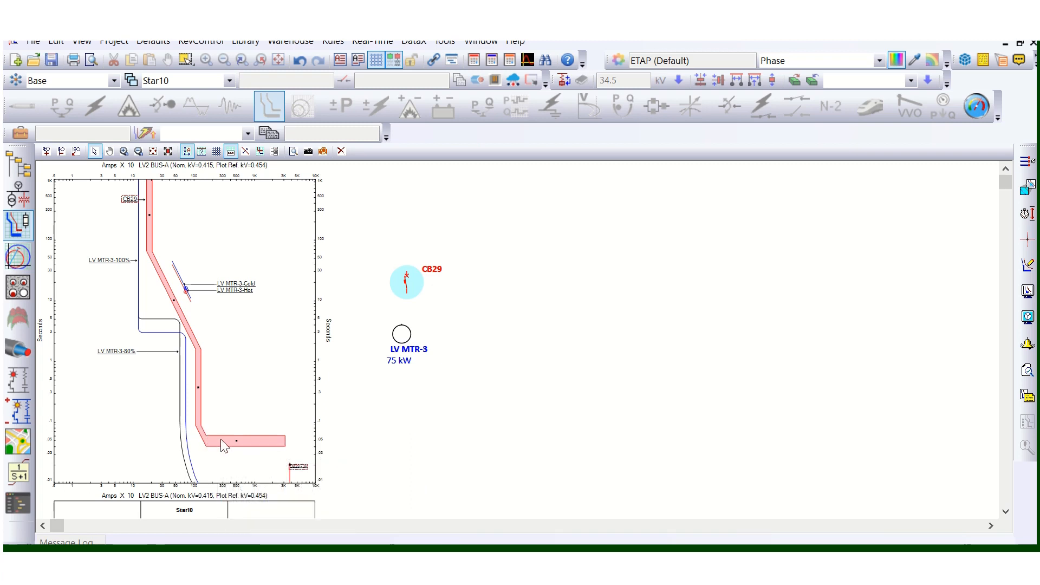
# Set the short-time band of CB29's trip device to I^2T=OUT, apply it, and check the curve on the plot
pyautogui.moveTo(233, 445)
pyautogui.doubleClick(221, 438)
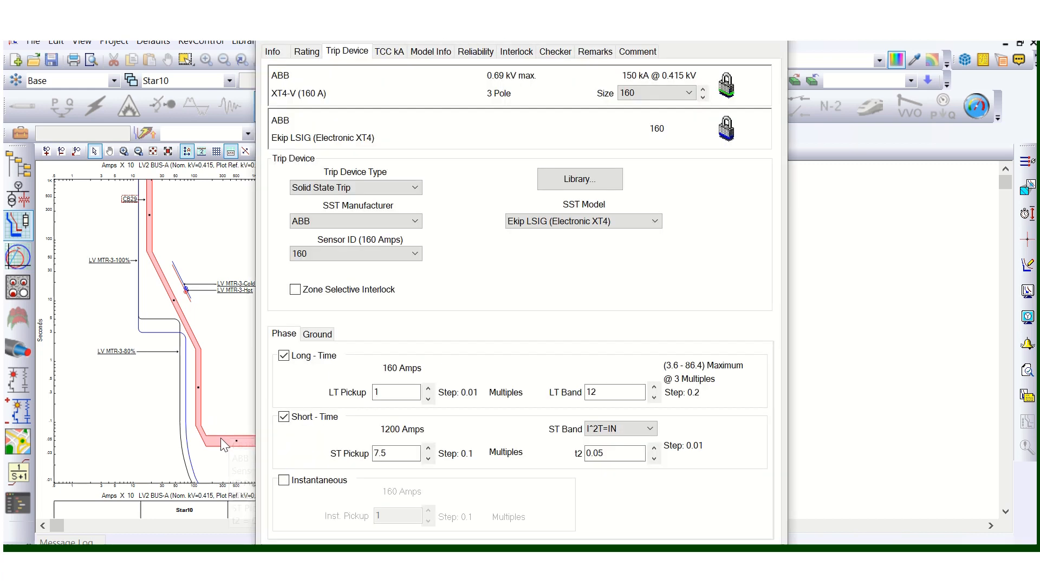
pyautogui.click(634, 429)
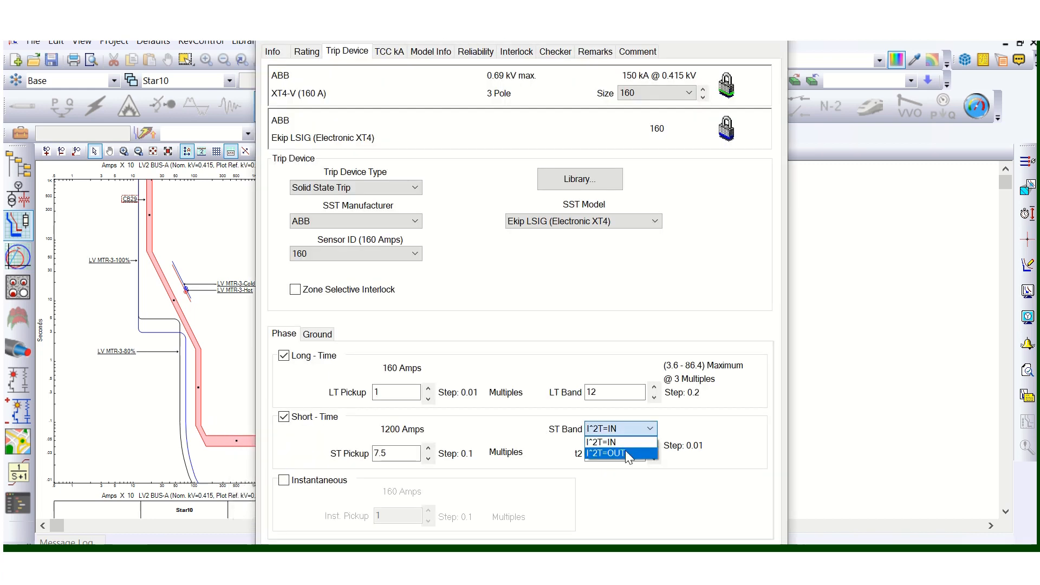
pyautogui.click(625, 453)
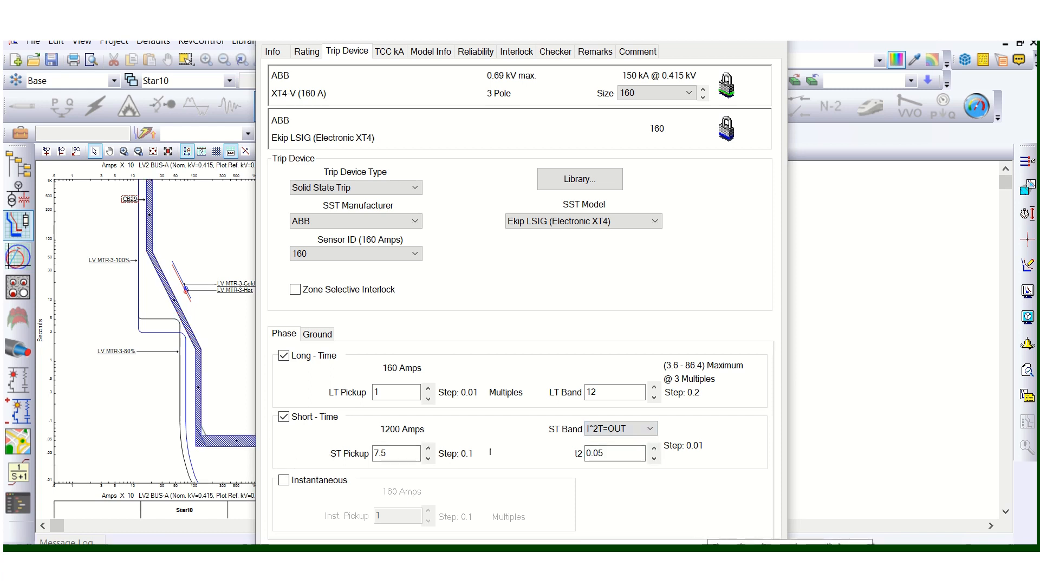
pyautogui.press('Return')
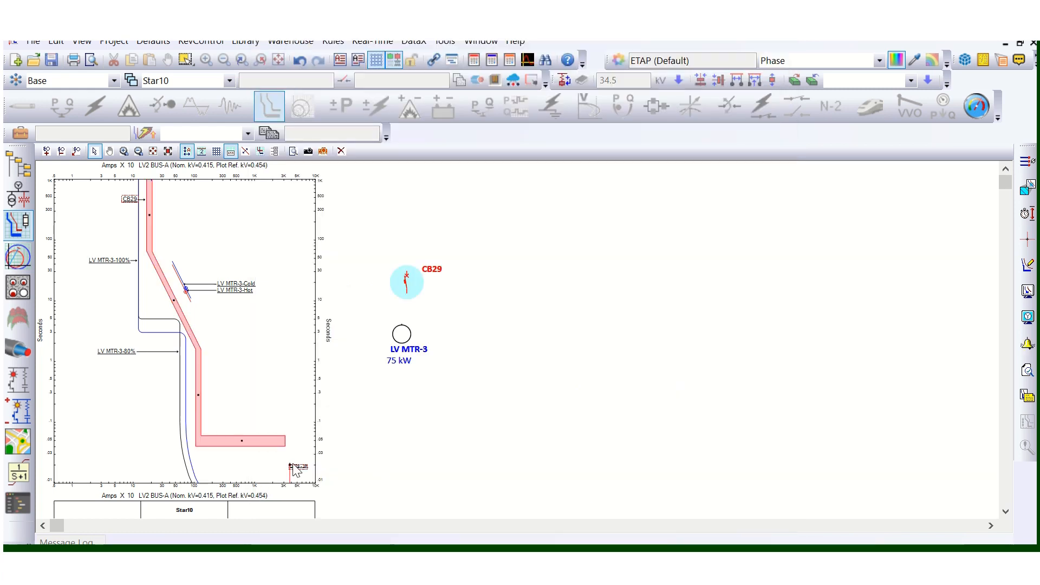
pyautogui.click(242, 379)
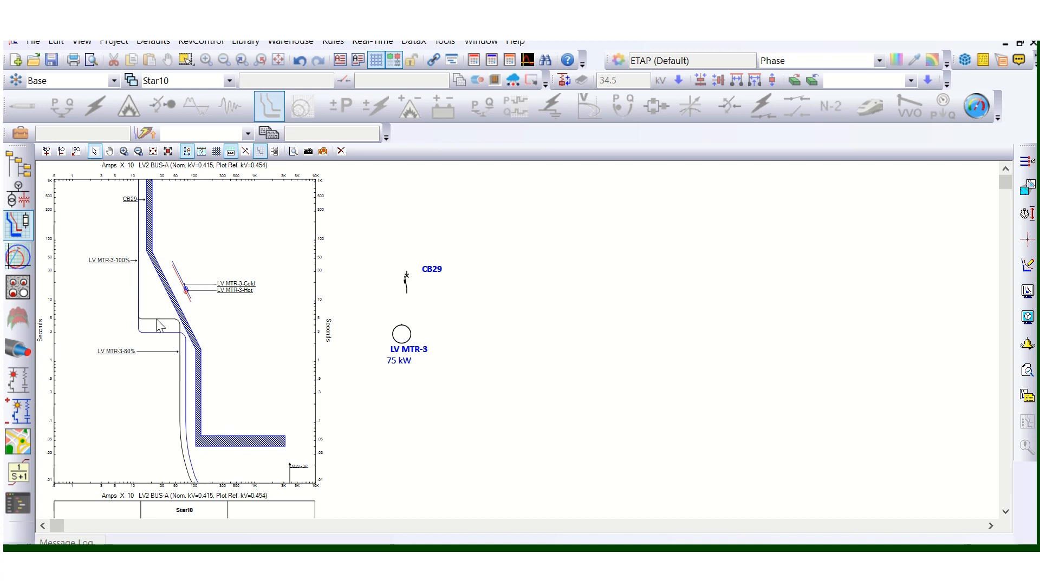
pyautogui.click(245, 440)
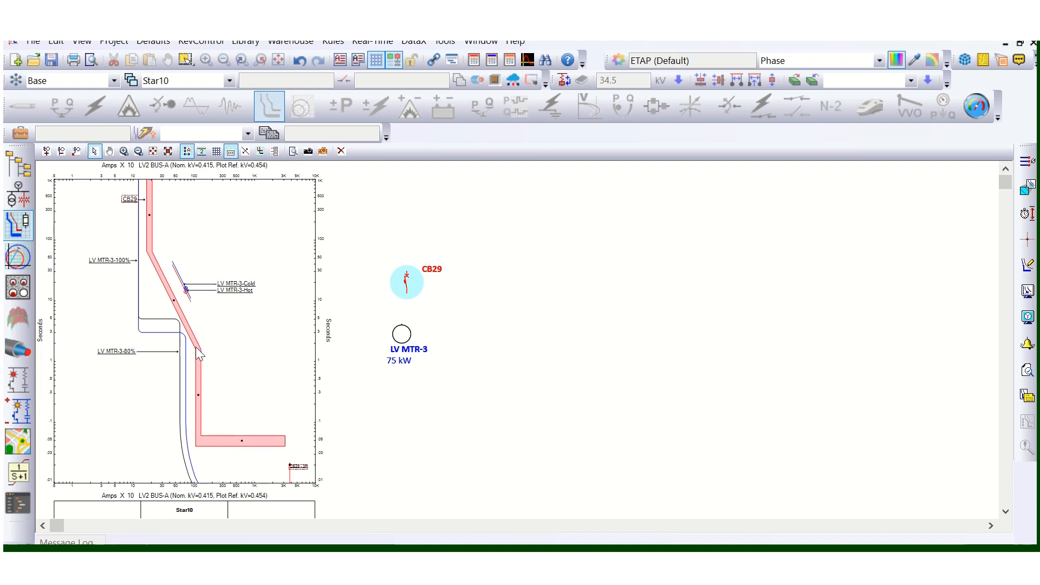
# Change CB29's trip device type to Thermal Magnetic with a thermal trip of 85% and confirm
pyautogui.moveTo(149, 212)
pyautogui.moveTo(220, 440)
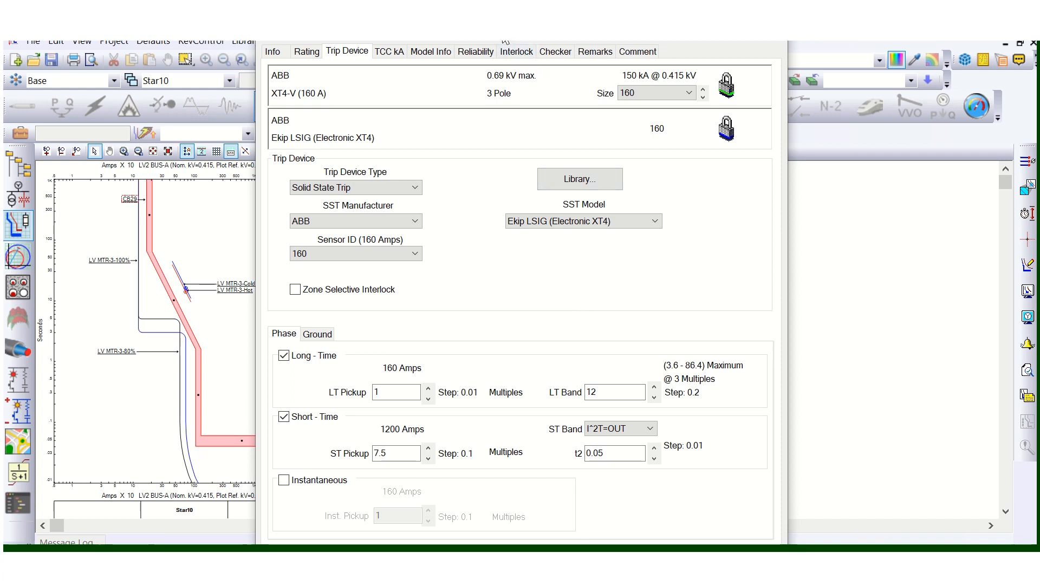
pyautogui.moveTo(508, 27); pyautogui.dragTo(593, 28)
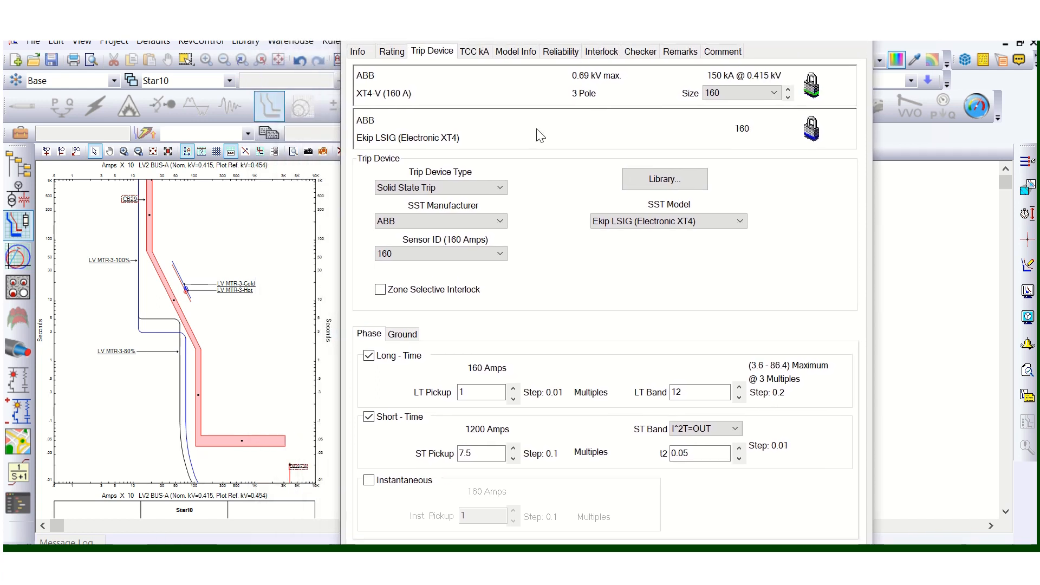
pyautogui.click(443, 186)
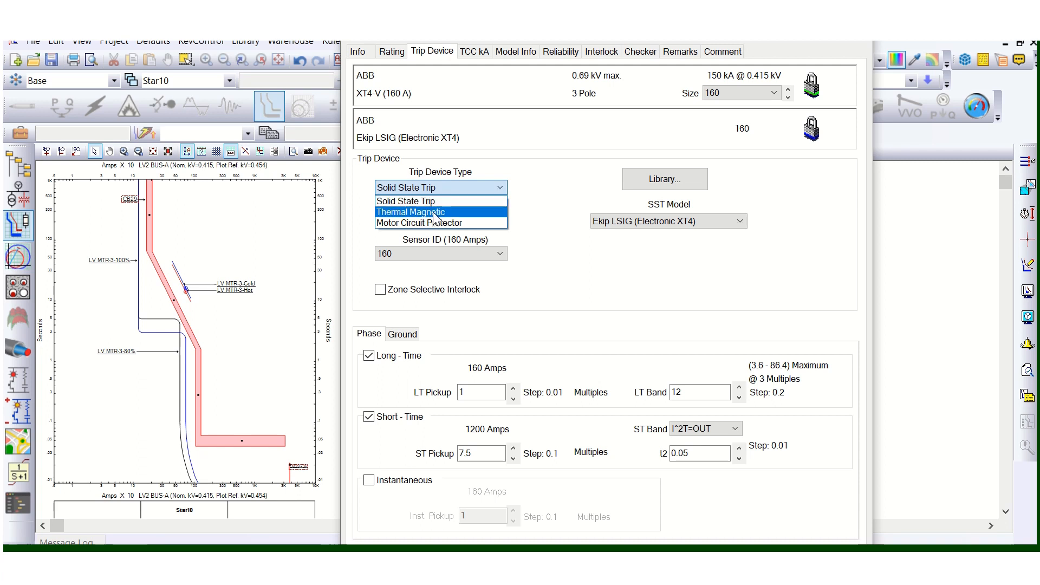
pyautogui.click(445, 210)
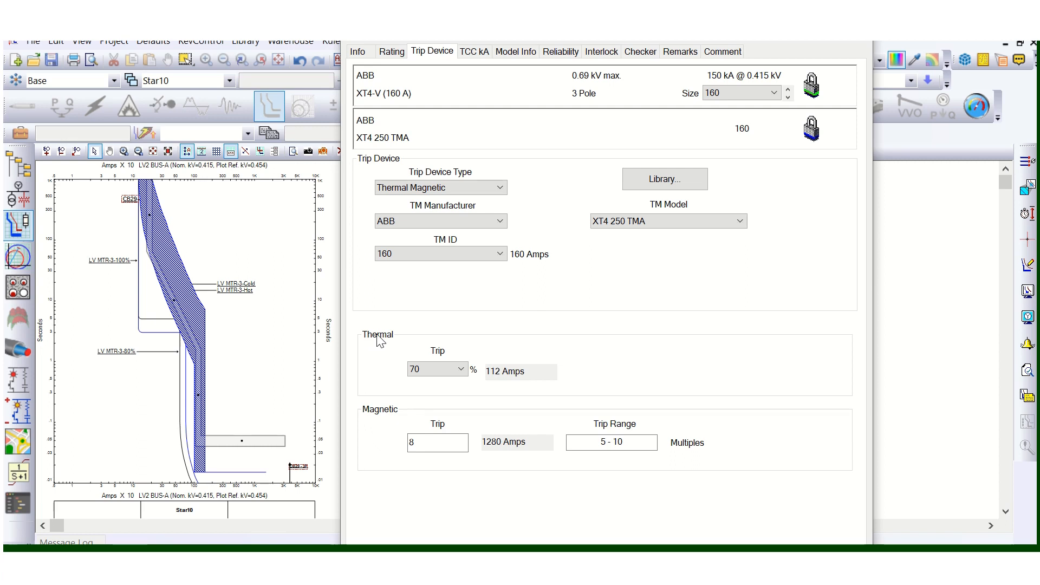
pyautogui.click(461, 370)
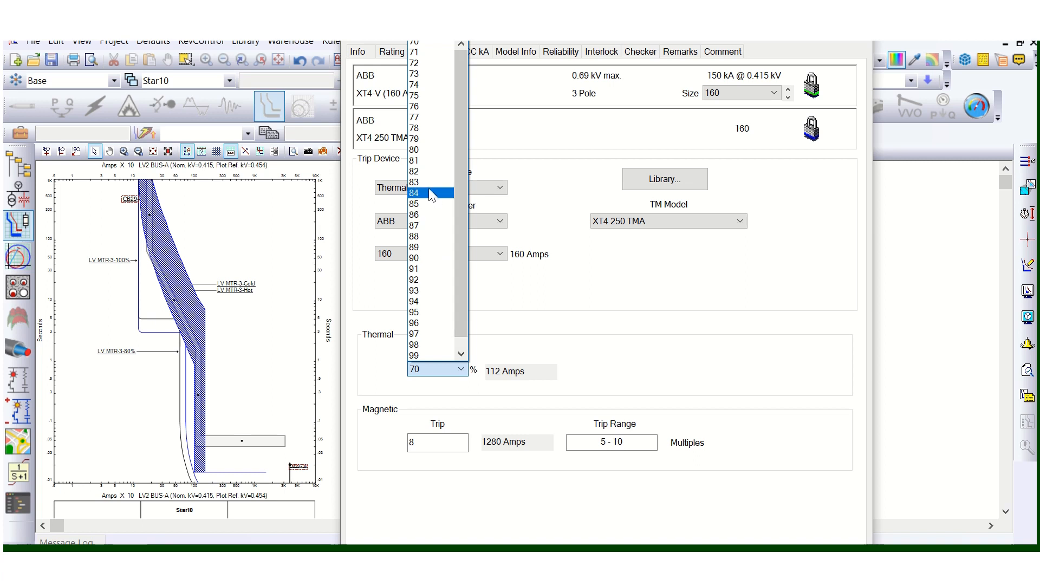
pyautogui.click(425, 203)
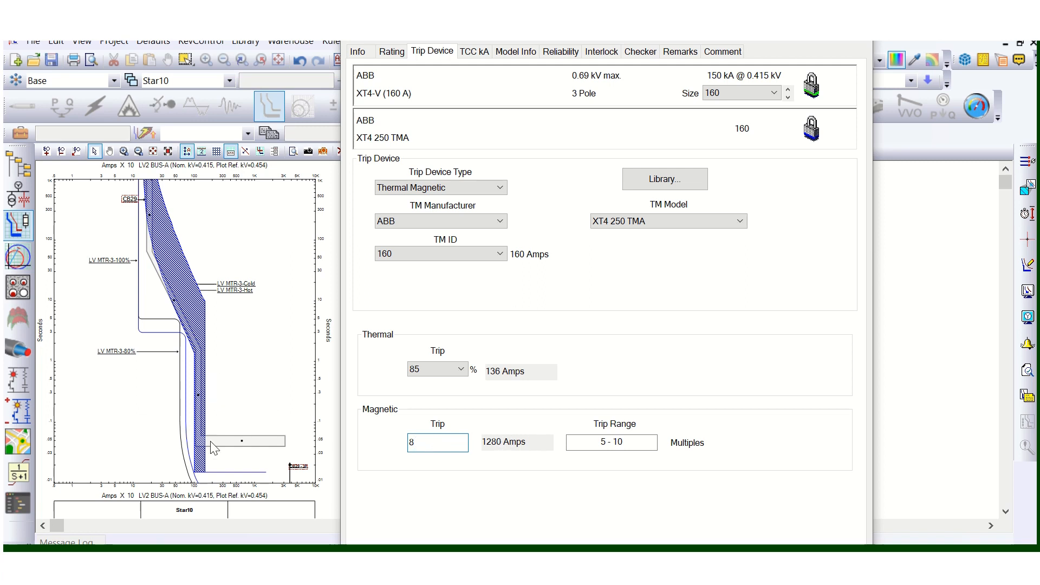
pyautogui.click(769, 550)
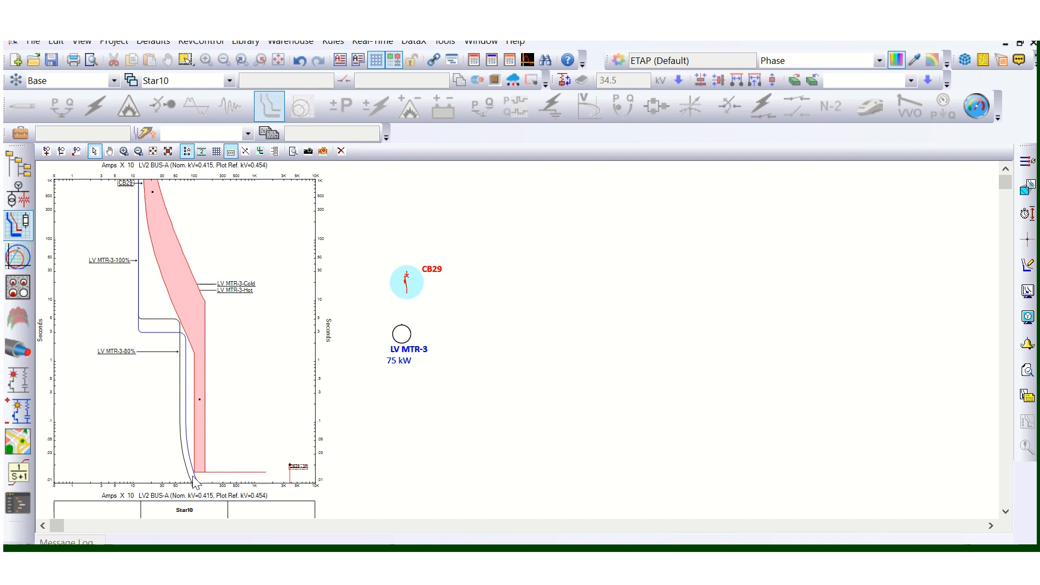
# Examine an enlarged view of the plot where CB29's magnetic trip region meets the lower end of LV MTR-3's starting curves
pyautogui.scroll(1, 189, 483)
pyautogui.scroll(1, 188, 483)
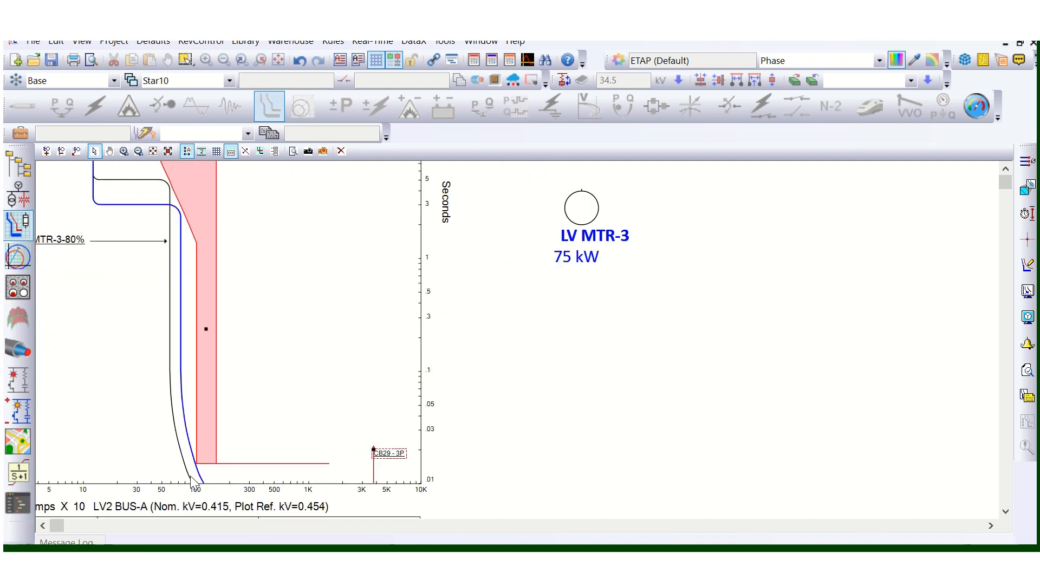
pyautogui.scroll(-1, 210, 480)
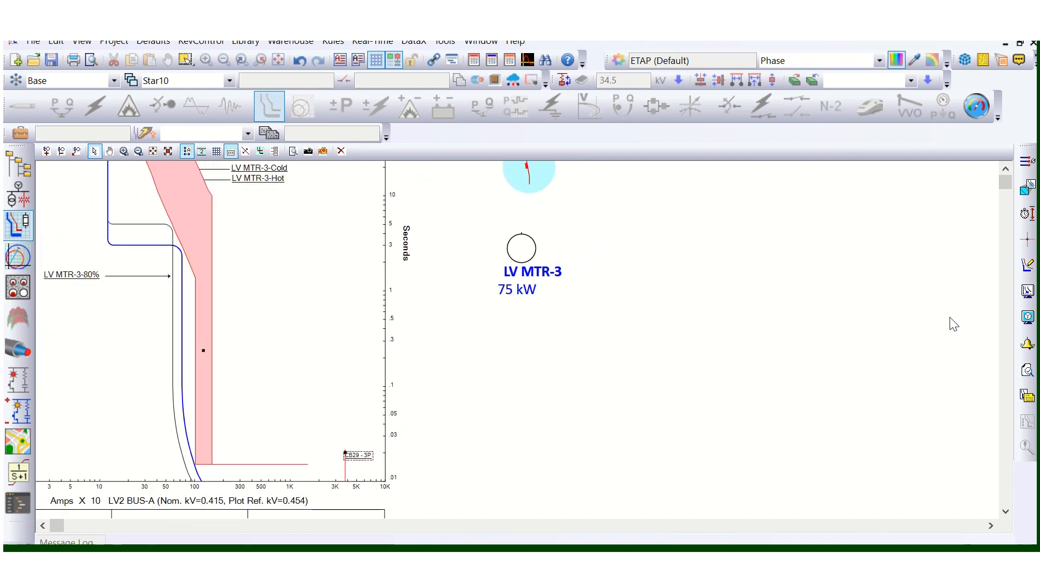
pyautogui.click(1027, 188)
pyautogui.moveTo(149, 417); pyautogui.dragTo(244, 481)
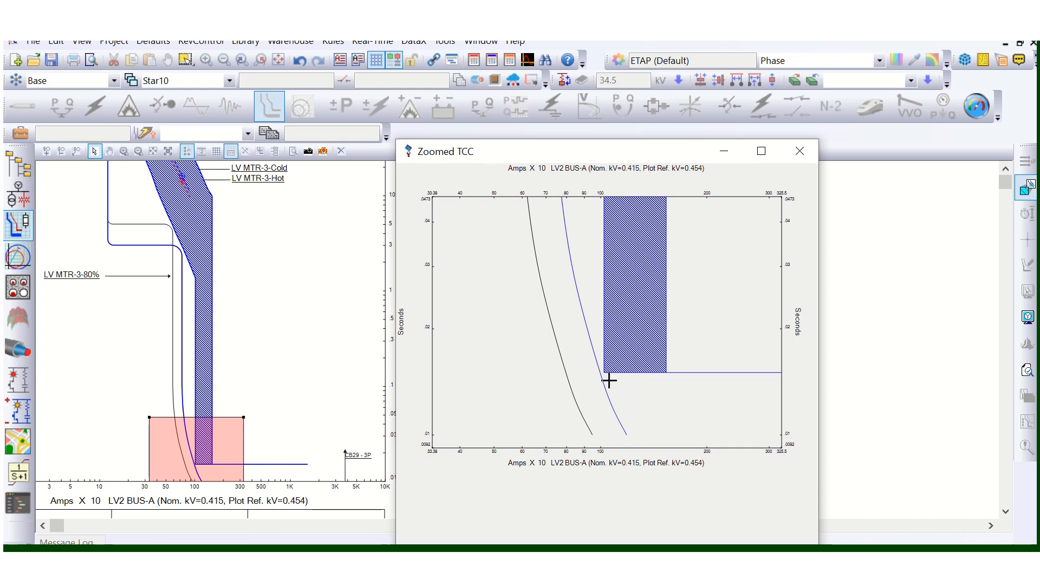
pyautogui.click(799, 152)
pyautogui.scroll(-2, 416, 459)
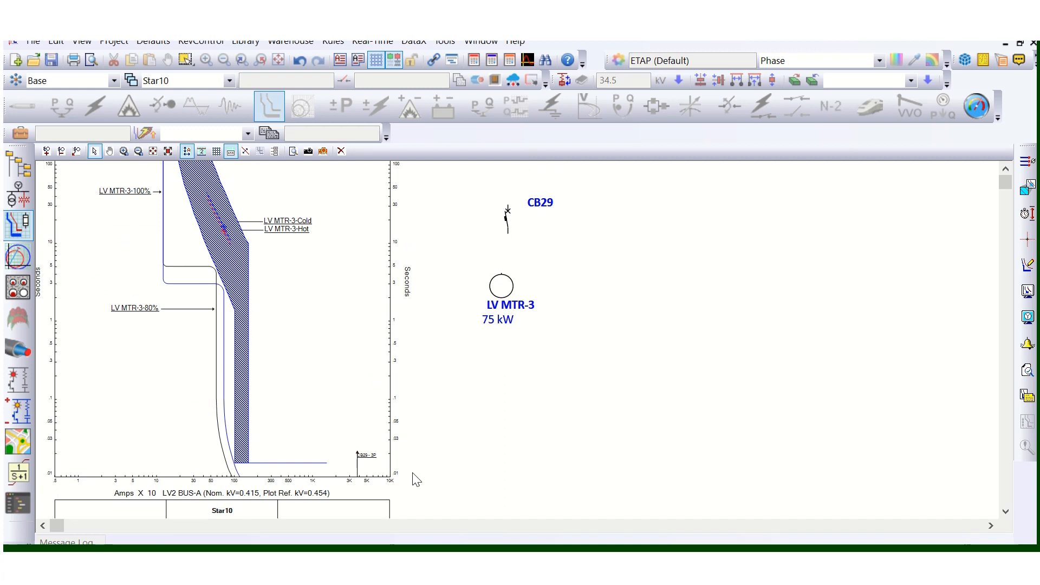
pyautogui.scroll(-1, 413, 476)
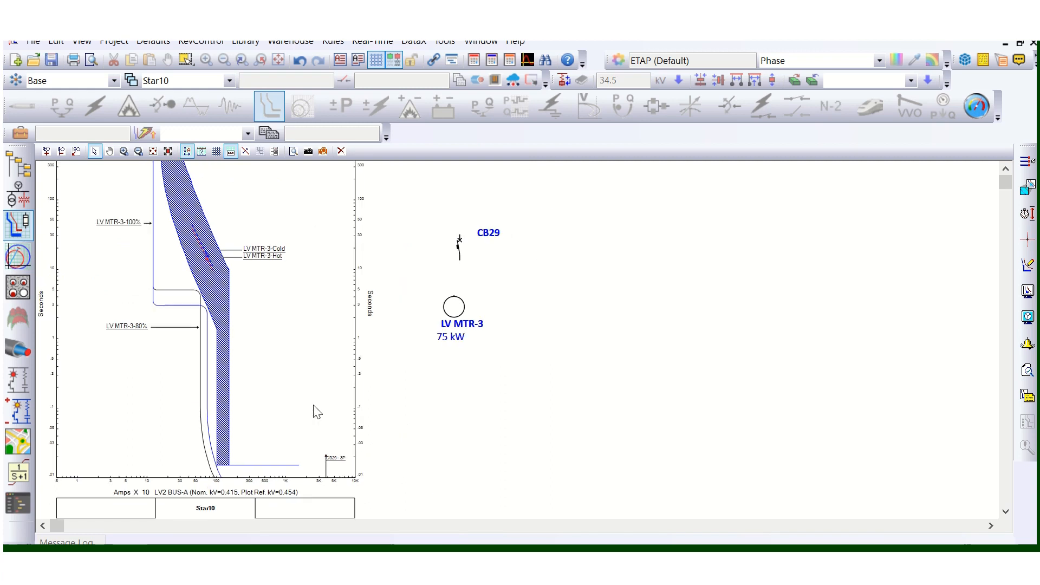
# Set LV MTR-3's asymmetrical locked rotor current factor to 1 and confirm the change
pyautogui.doubleClick(130, 329)
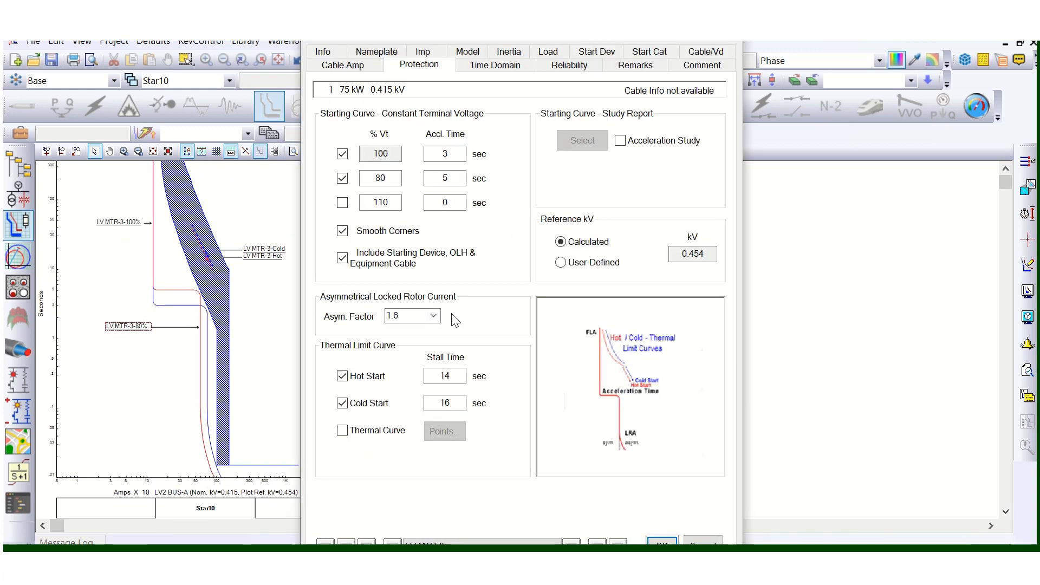
pyautogui.click(433, 315)
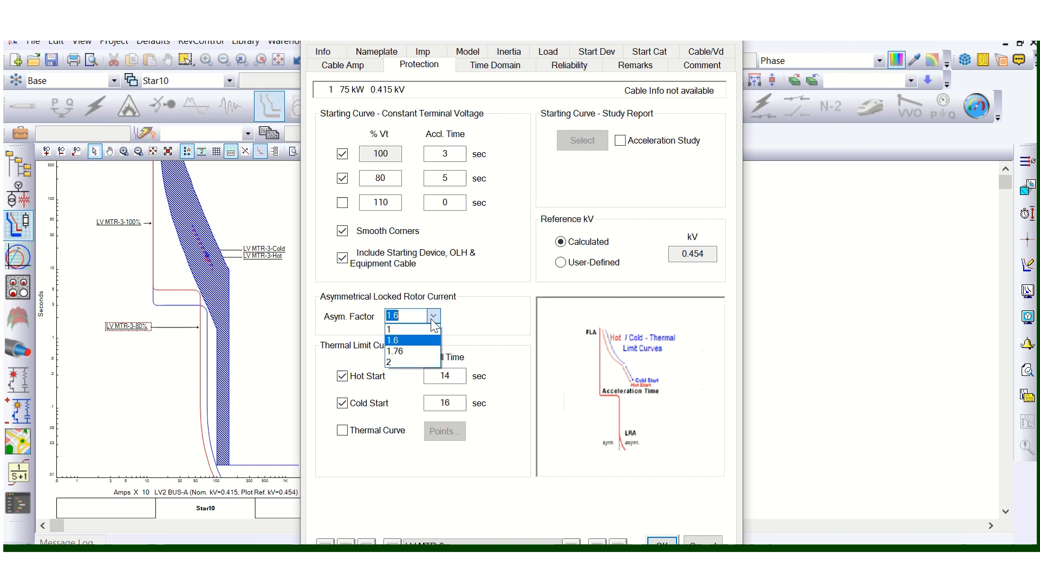
pyautogui.click(415, 330)
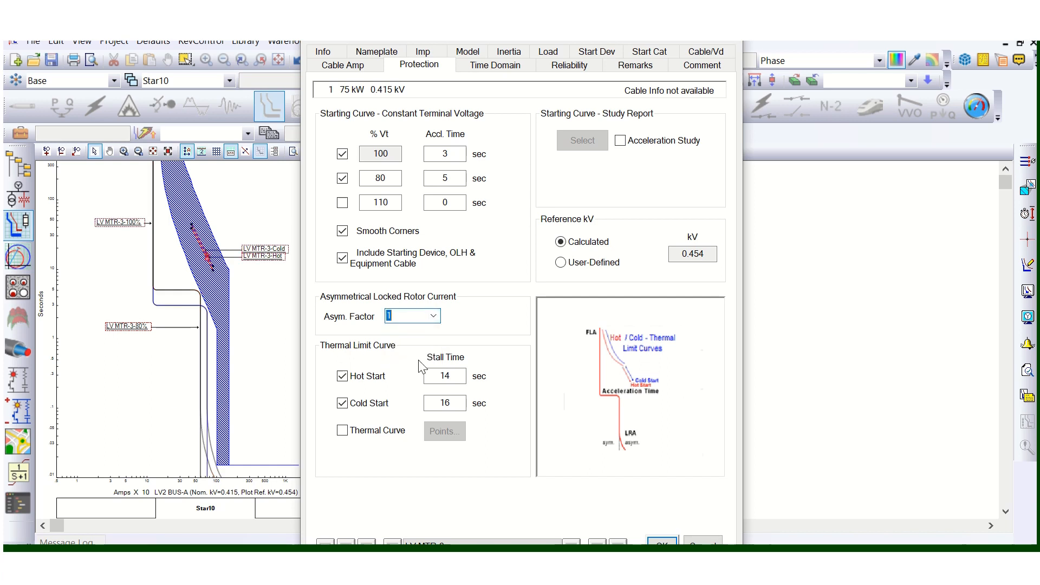
pyautogui.click(656, 541)
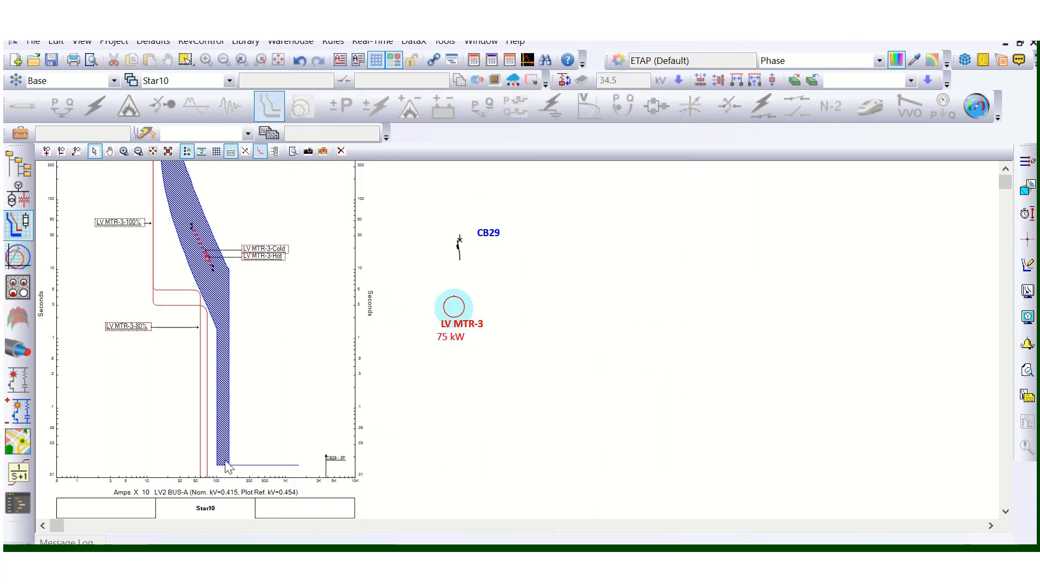
pyautogui.click(252, 440)
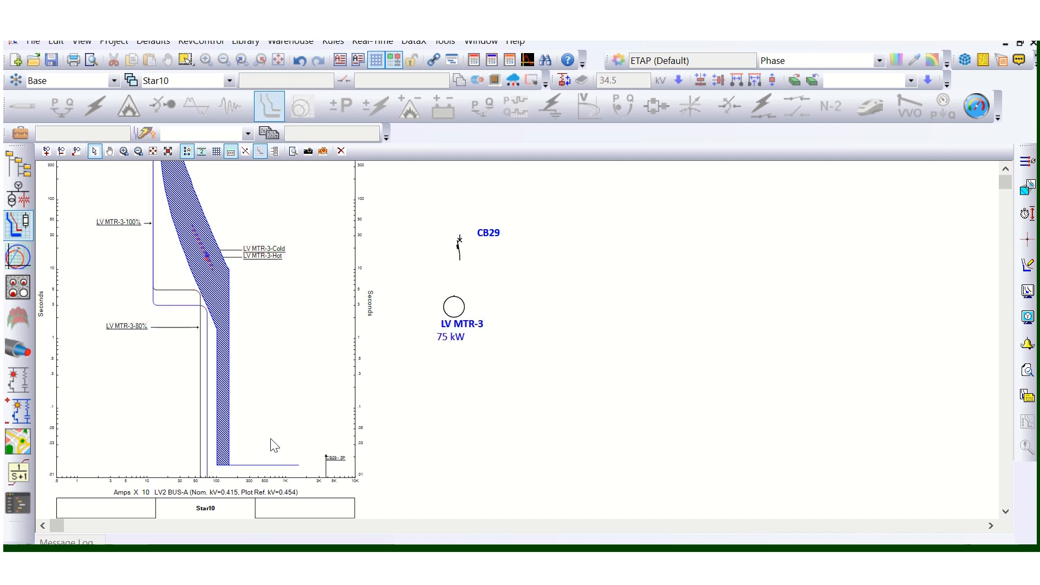
pyautogui.scroll(-1, 287, 465)
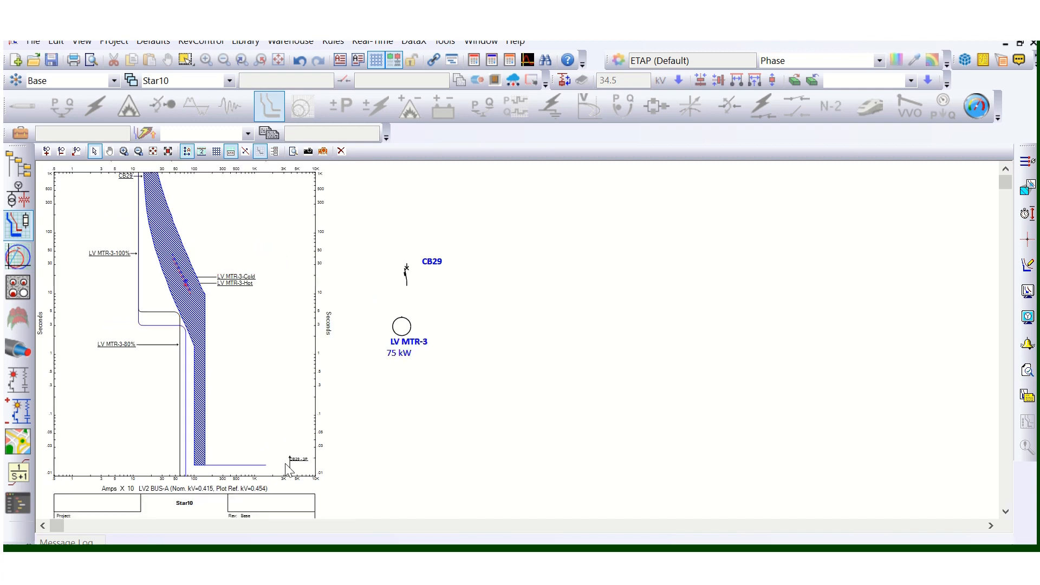
# Switch CB29 back to a solid-state trip and select the ABB Ekip LSIG (Electronic XT4) model from the breaker library
pyautogui.click(194, 317)
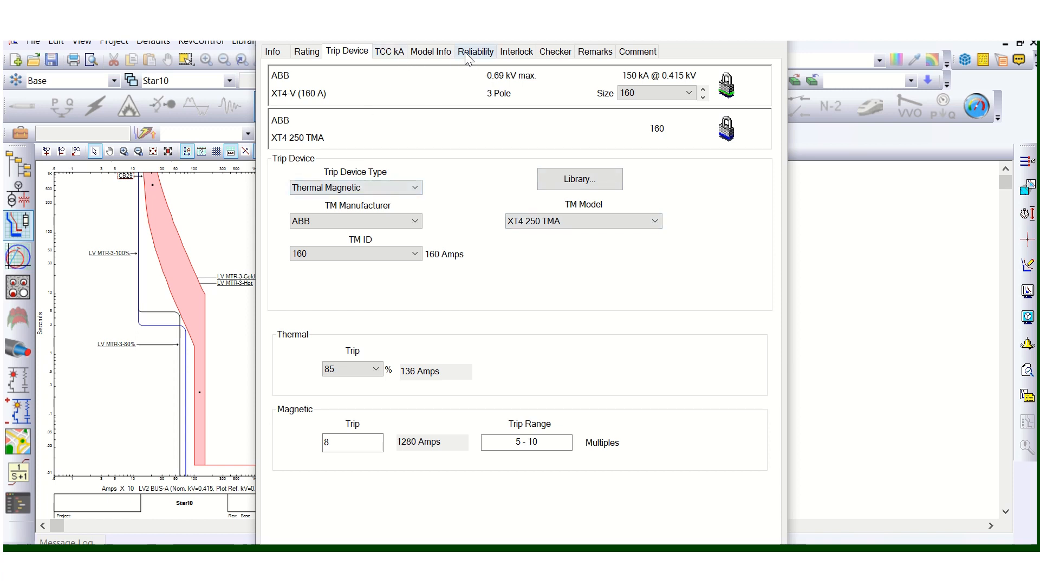
pyautogui.moveTo(487, 43); pyautogui.dragTo(569, 43)
pyautogui.click(464, 190)
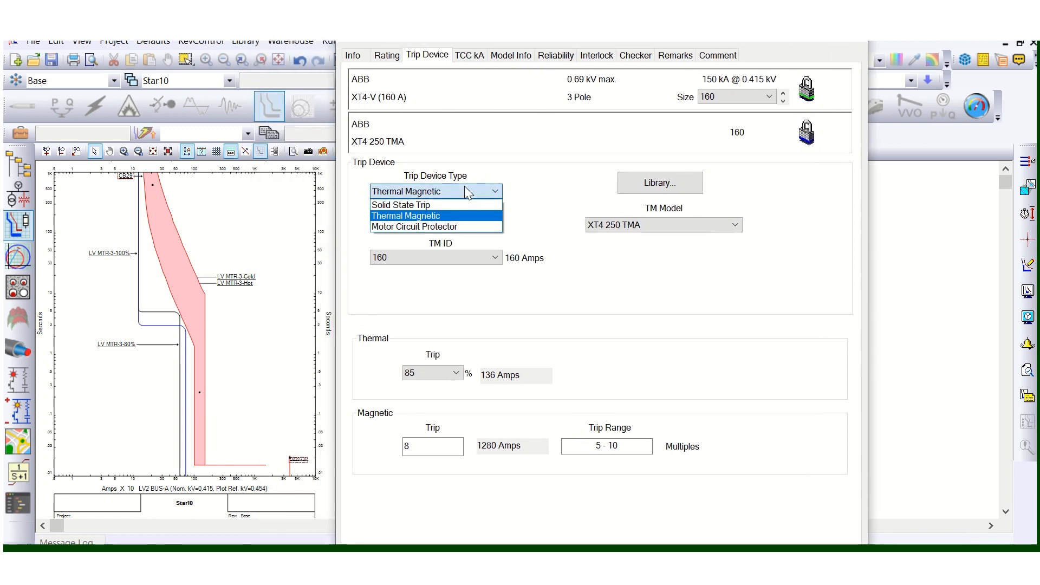
pyautogui.click(436, 205)
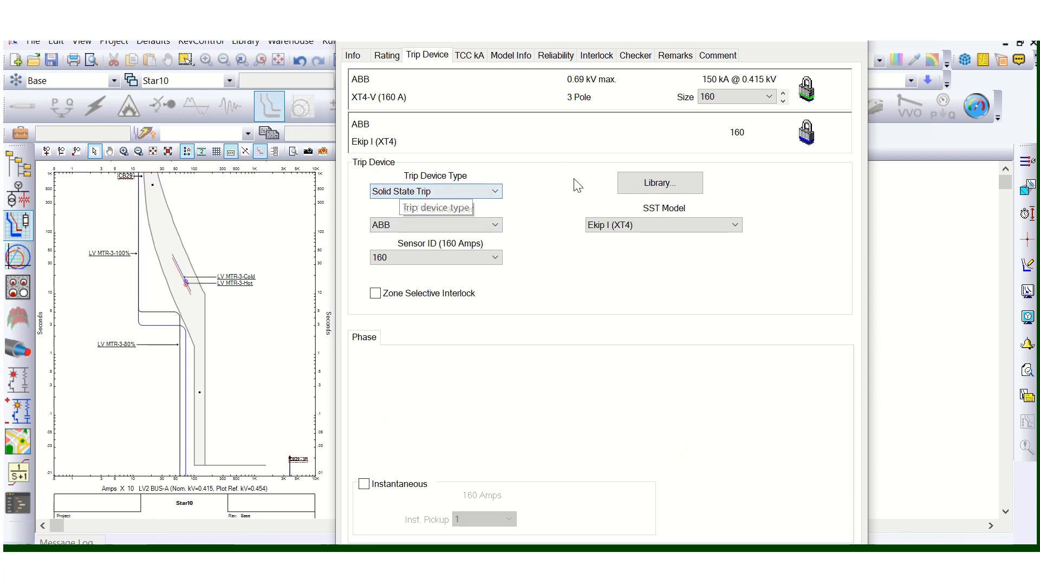
pyautogui.click(389, 60)
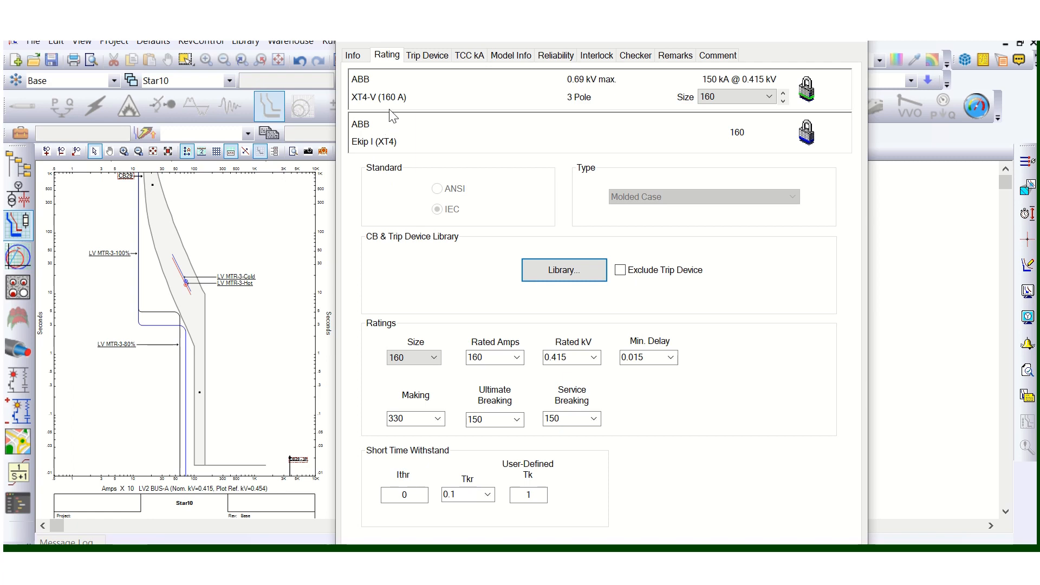
pyautogui.click(559, 273)
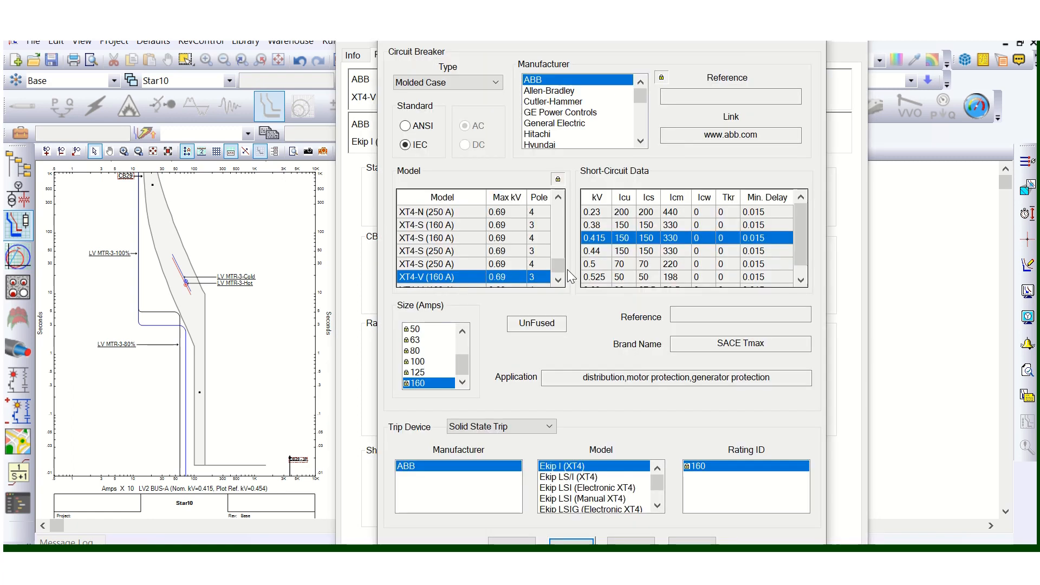
pyautogui.scroll(-1, 606, 487)
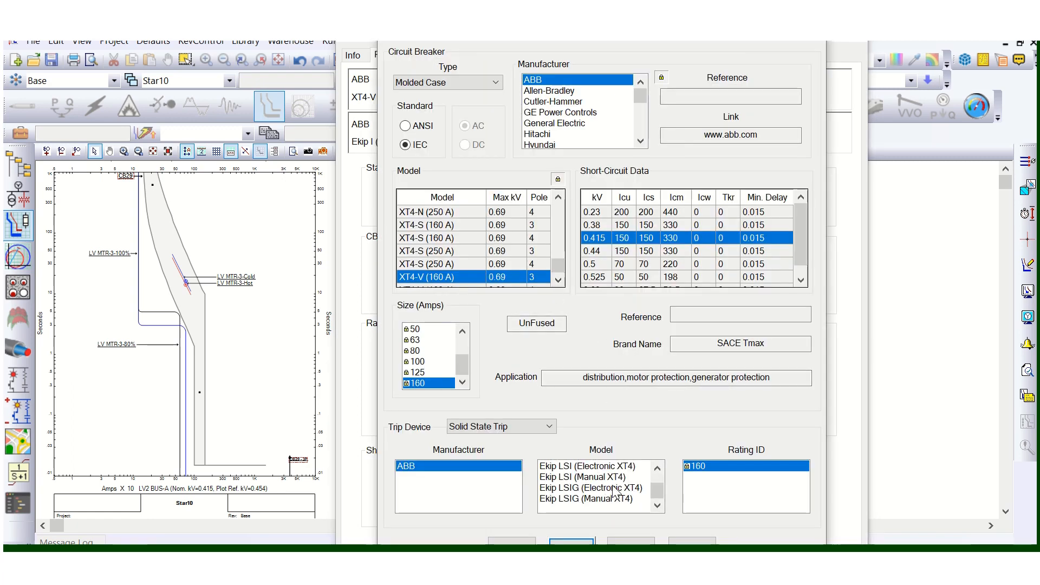
pyautogui.click(617, 489)
pyautogui.click(511, 542)
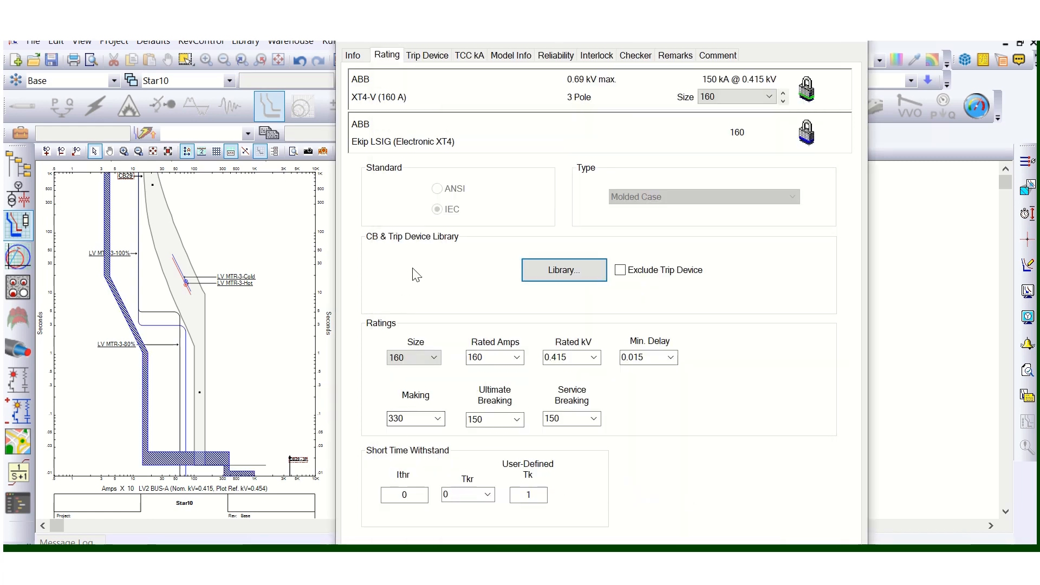
# Disable CB29's instantaneous trip and set its long-time element to a pickup of 1 and a band of 12
pyautogui.click(427, 55)
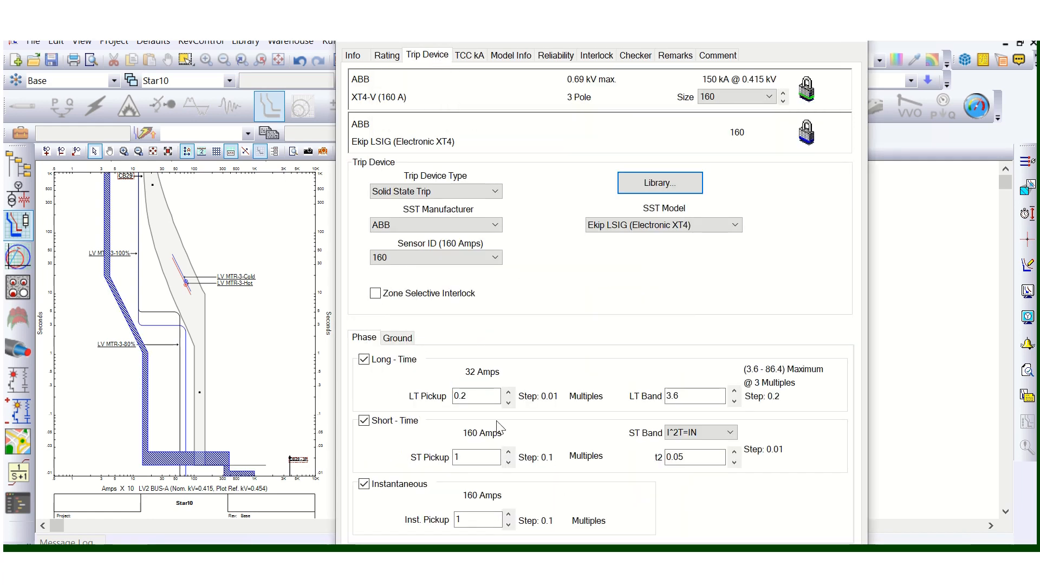
pyautogui.click(363, 484)
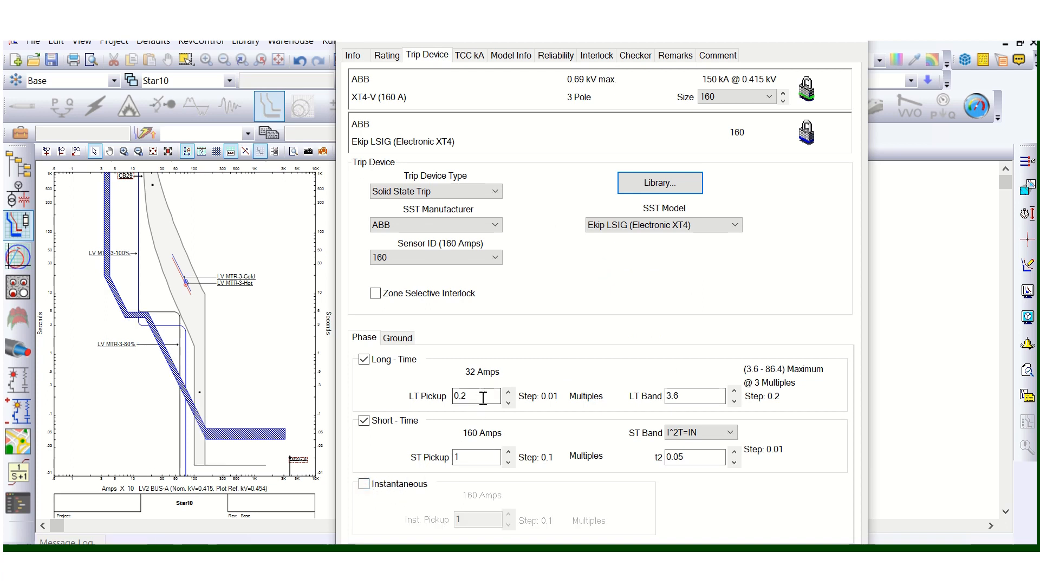
pyautogui.doubleClick(454, 396)
pyautogui.write('1')
pyautogui.press('Return')
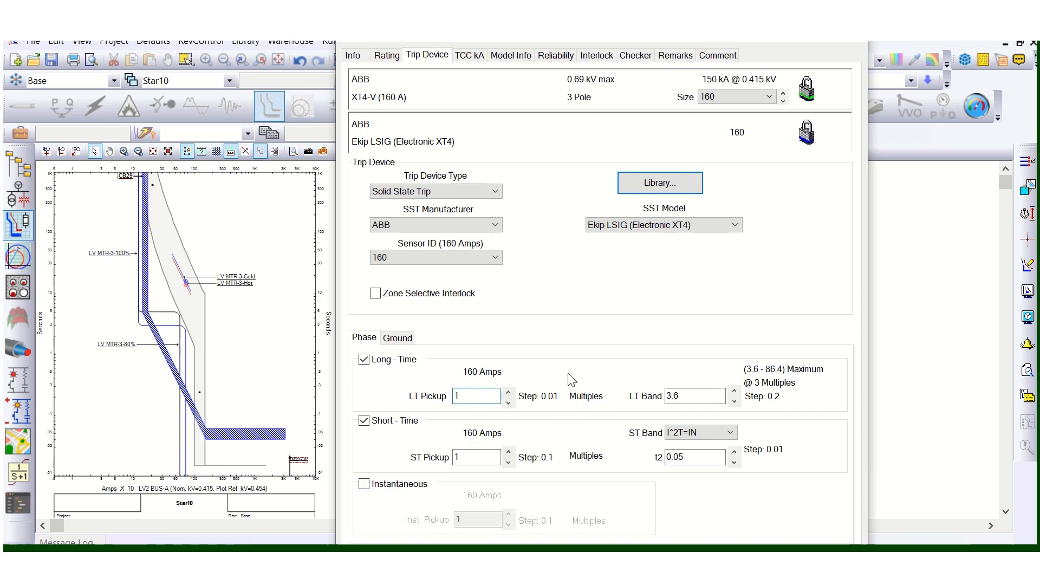
pyautogui.click(480, 456)
pyautogui.moveTo(690, 397); pyautogui.dragTo(659, 402)
pyautogui.write('12')
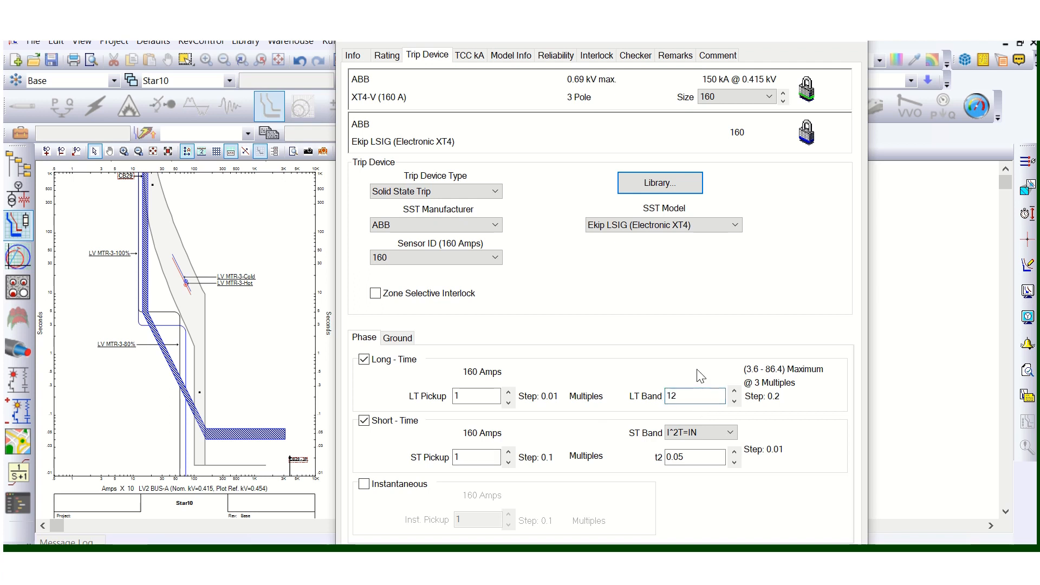
# Set CB29's short-time pickup to 7.5 with the I^2T=OUT band and confirm the trip settings
pyautogui.click(463, 458)
pyautogui.moveTo(463, 458); pyautogui.dragTo(445, 458)
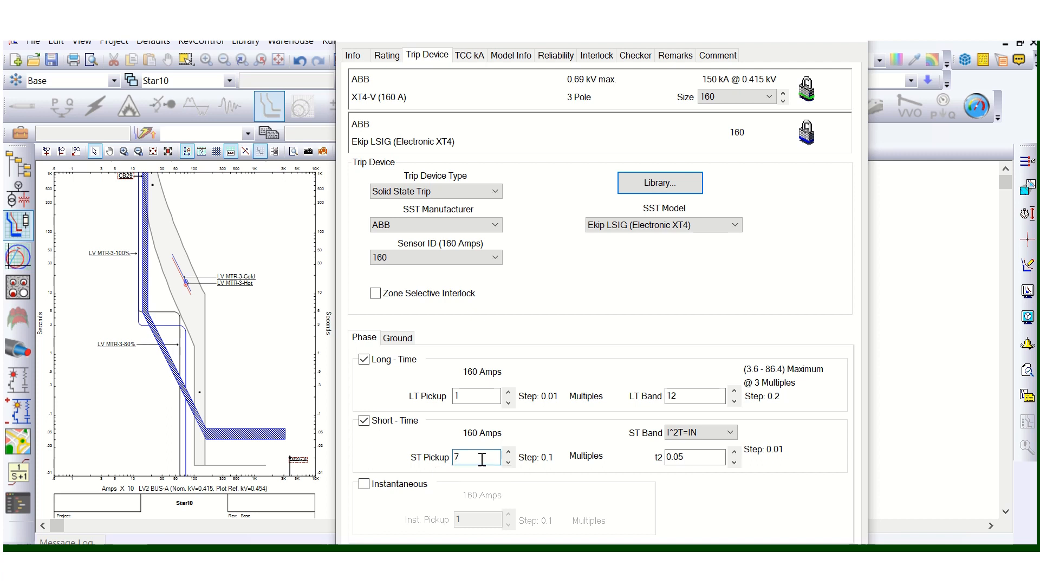
pyautogui.write('7.5')
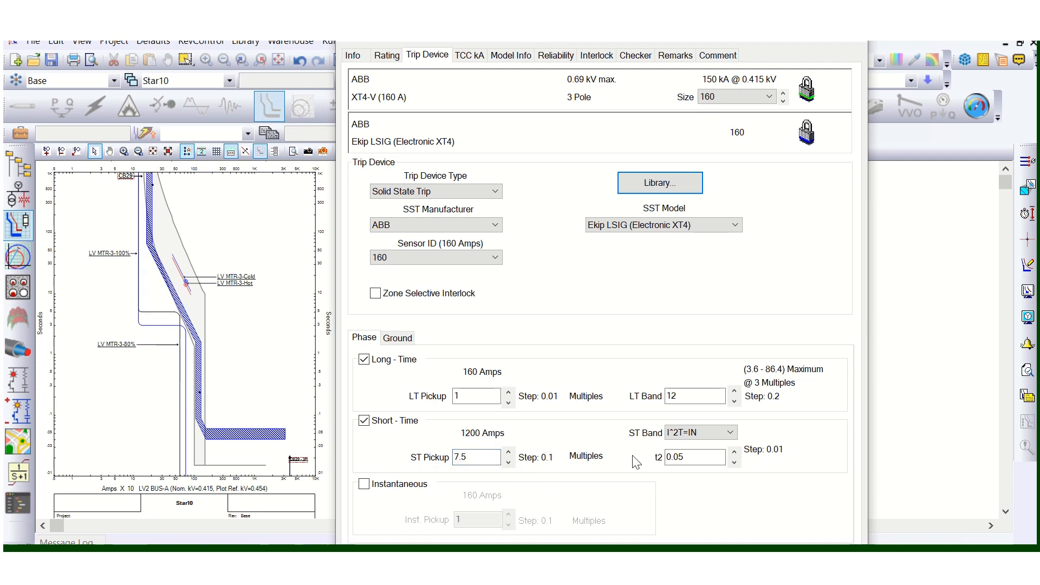
pyautogui.click(726, 434)
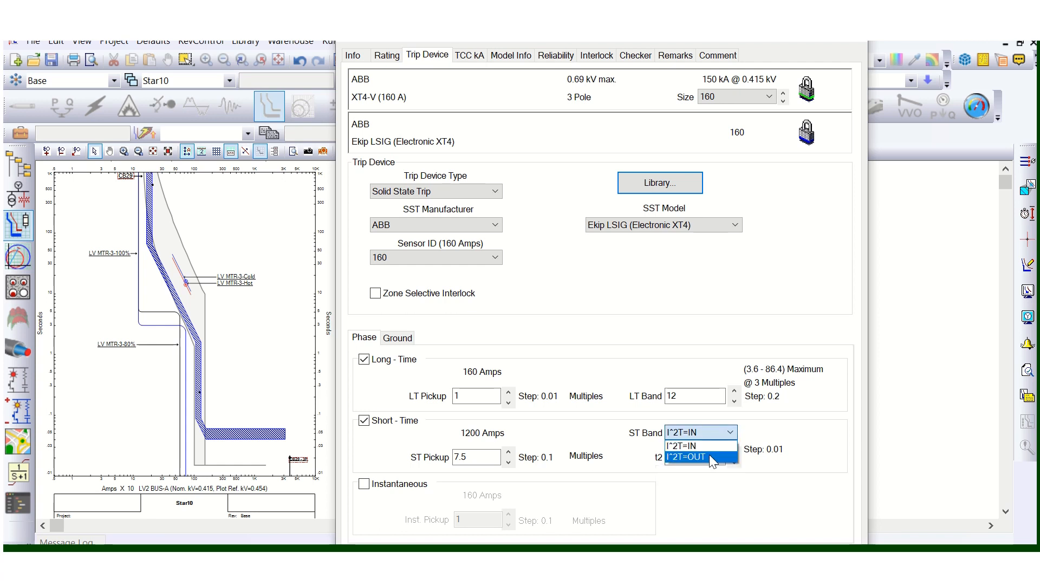
pyautogui.click(711, 455)
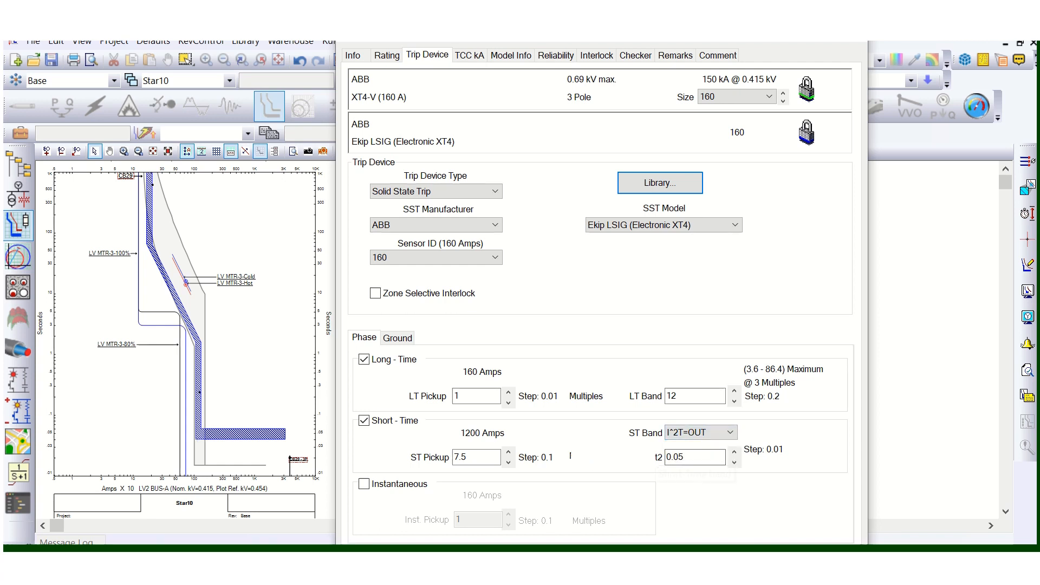
pyautogui.click(747, 565)
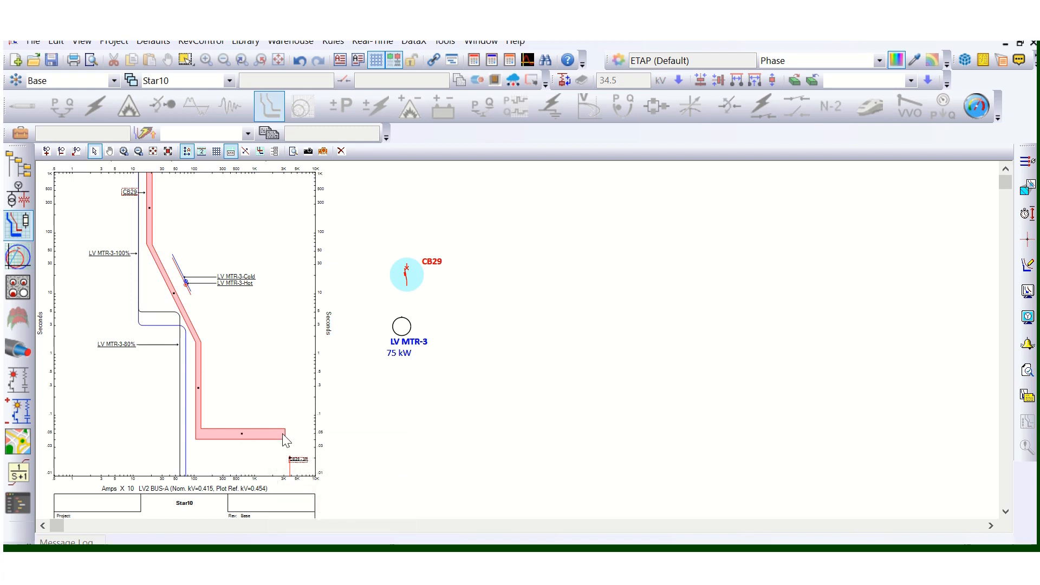
# Switch CB29's short-time and long-time elements off and back on one at a time to compare their curve segments, and close the breaker settings
pyautogui.moveTo(231, 436)
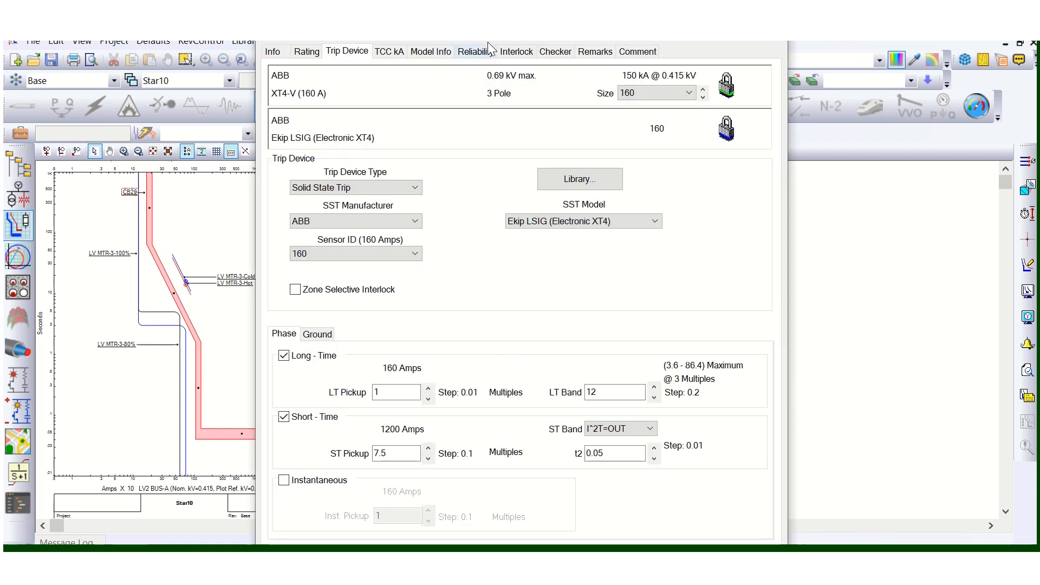
pyautogui.moveTo(488, 42); pyautogui.dragTo(566, 40)
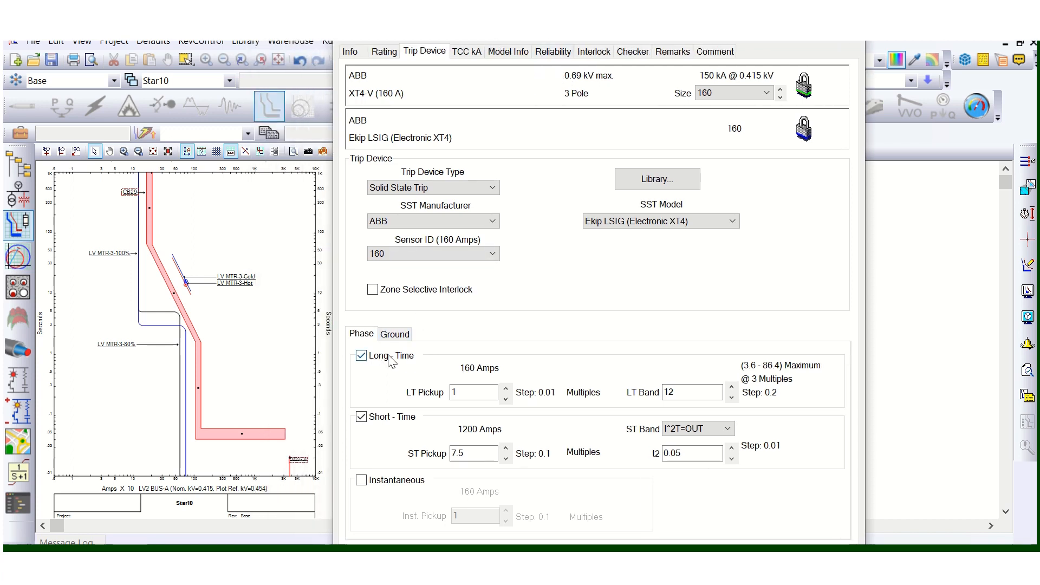
pyautogui.click(362, 418)
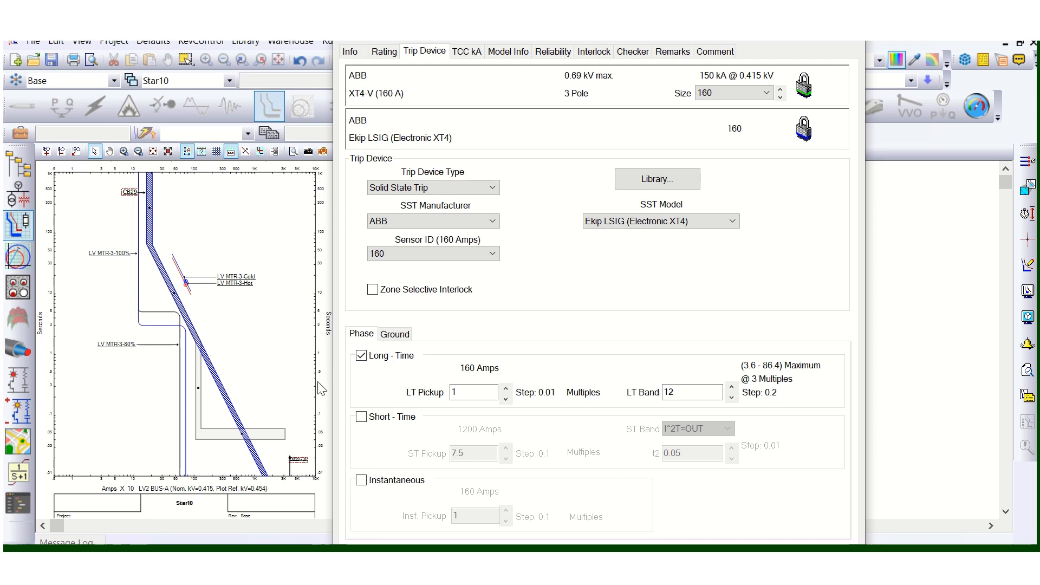
pyautogui.click(361, 419)
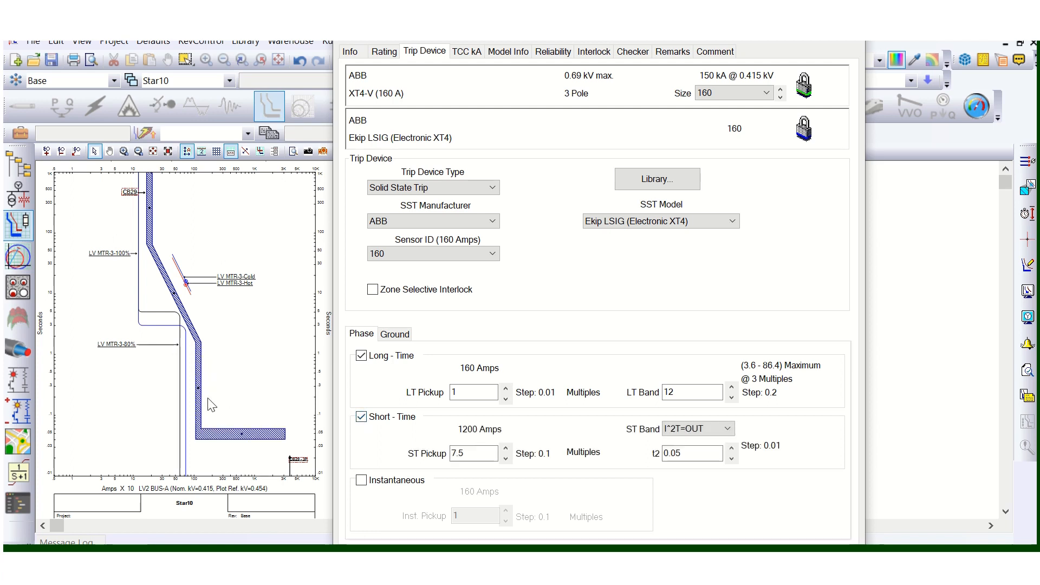
pyautogui.click(361, 356)
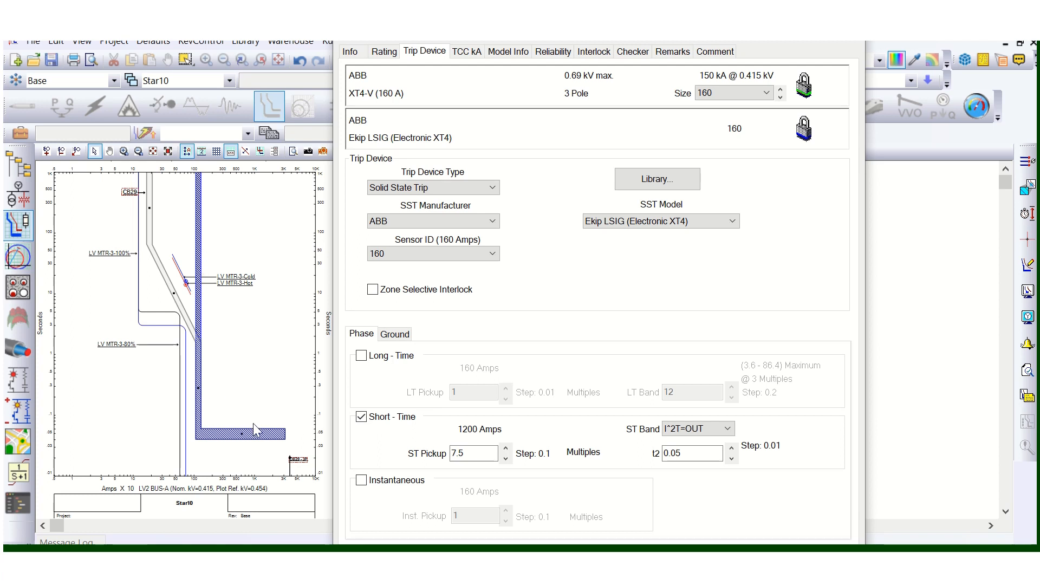
pyautogui.click(361, 356)
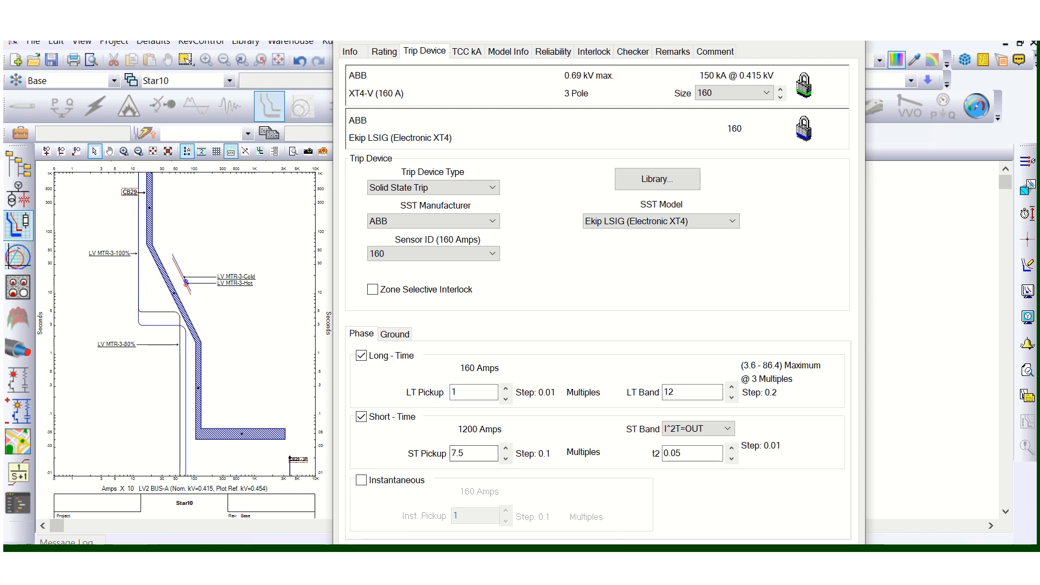
pyautogui.click(550, 551)
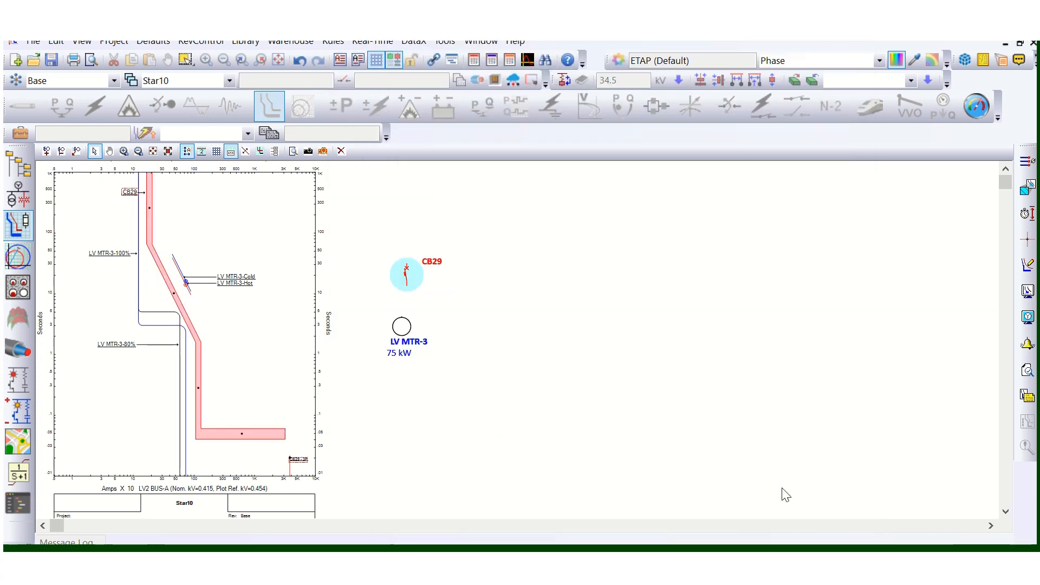
pyautogui.click(550, 379)
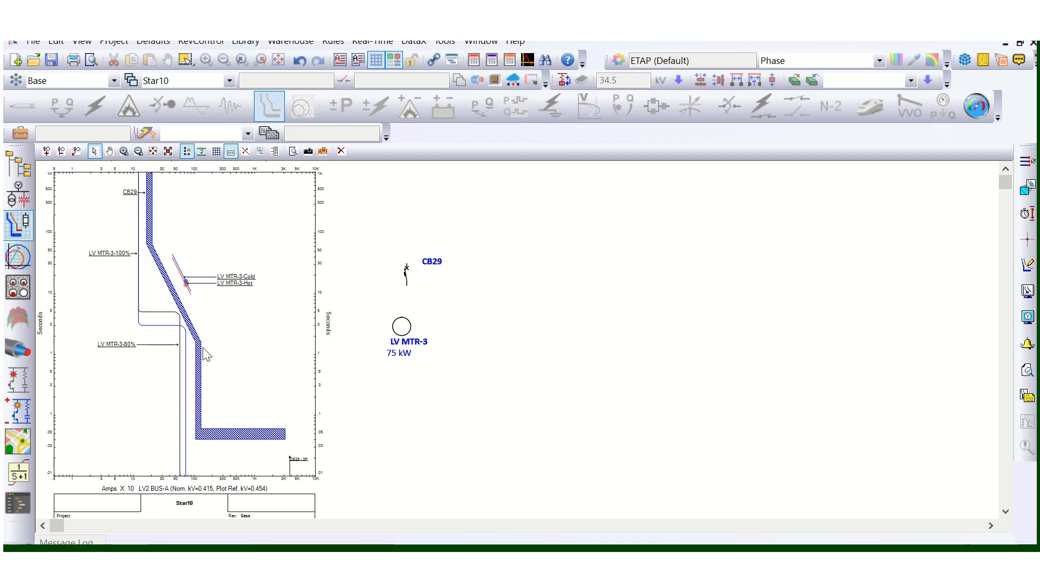